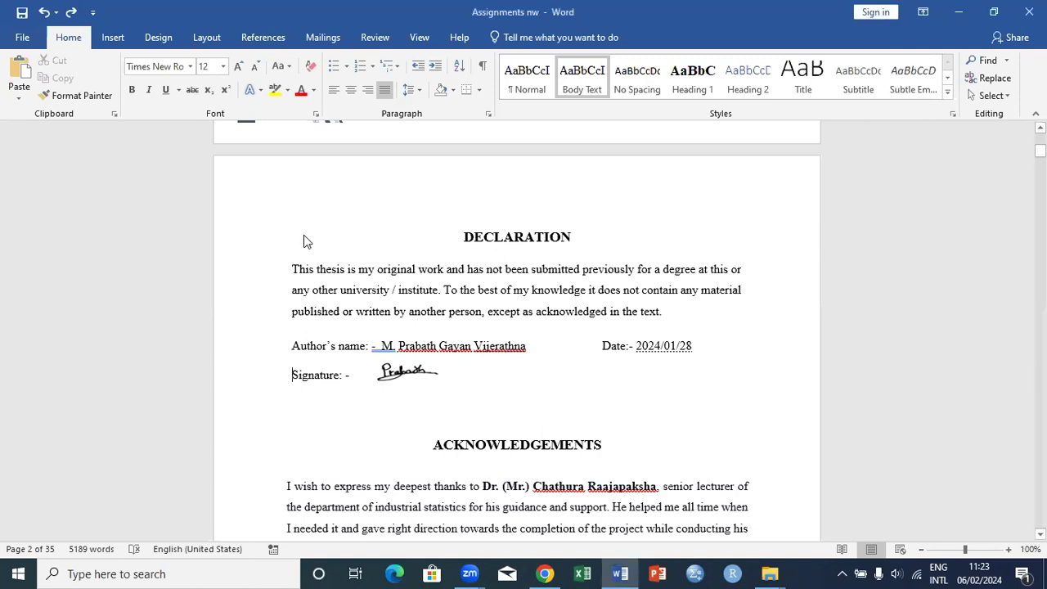
# - Look through the report's front pages from the declaration and acknowledgements to the end of the dedication
pyautogui.scroll(-15, 303, 237)
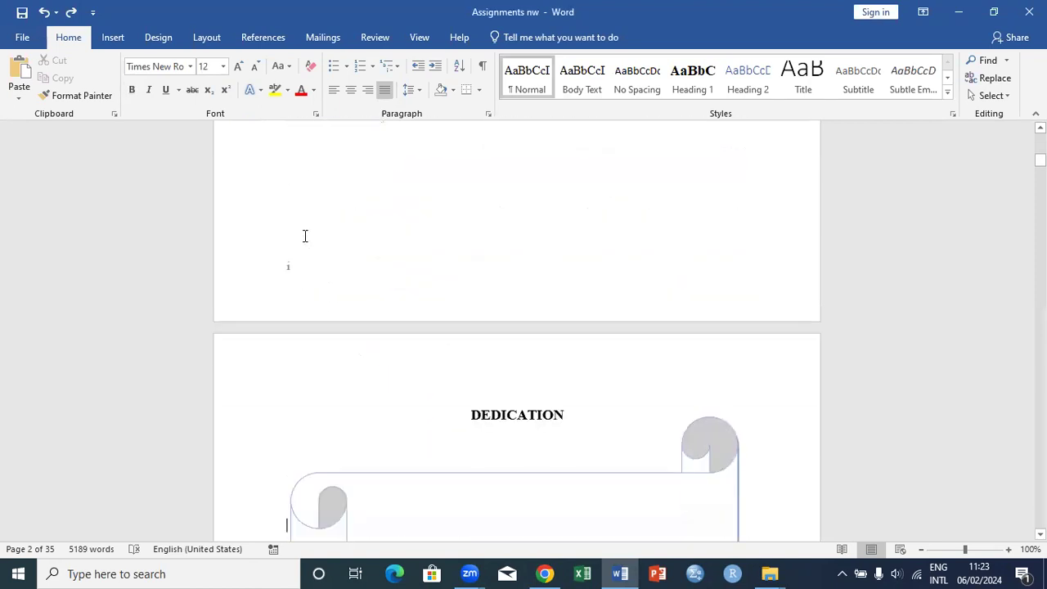
pyautogui.scroll(10, 305, 236)
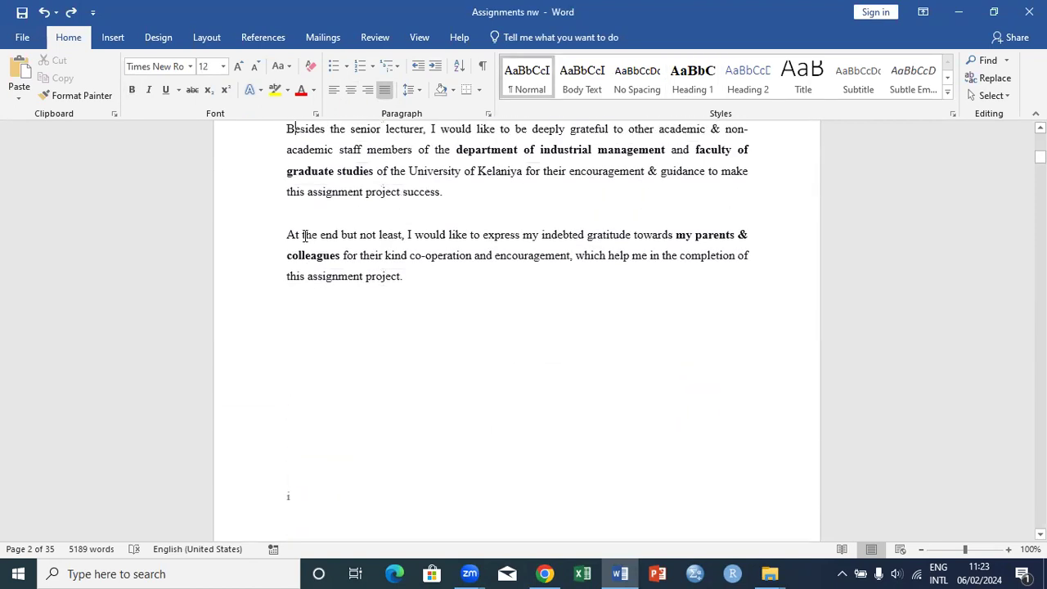
pyautogui.press('Up')
pyautogui.press('Down')
pyautogui.press('Down')
pyautogui.press('Down')
pyautogui.press('Down')
pyautogui.press('Down')
pyautogui.press('Down')
pyautogui.press('Down')
pyautogui.press('Down')
pyautogui.press('Down')
pyautogui.press('Down')
pyautogui.press('Down')
pyautogui.press('Down')
pyautogui.press('Down')
pyautogui.press('Down')
pyautogui.press('Down')
pyautogui.press('Down')
pyautogui.press('Down')
pyautogui.press('Down')
pyautogui.press('Down')
pyautogui.press('Down')
pyautogui.press('Down')
pyautogui.press('Down')
pyautogui.press('Down')
pyautogui.press('Down')
pyautogui.press('Down')
pyautogui.press('Down')
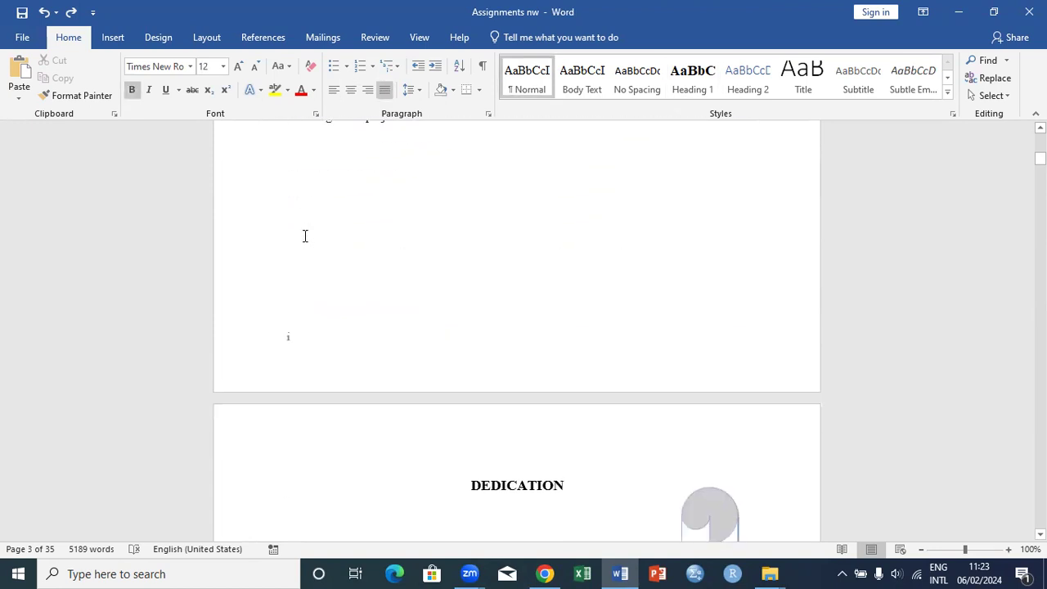
pyautogui.press('Down')
pyautogui.press('Down')
pyautogui.press('Down')
pyautogui.press('Down')
pyautogui.press('Down')
pyautogui.press('Down')
pyautogui.press('Down')
pyautogui.press('Down')
pyautogui.press('Down')
pyautogui.press('Down')
pyautogui.press('Down')
pyautogui.press('Down')
pyautogui.press('Down')
pyautogui.press('Down')
pyautogui.press('Down')
pyautogui.press('Down')
pyautogui.press('Down')
pyautogui.press('Down')
pyautogui.press('Down')
pyautogui.press('Down')
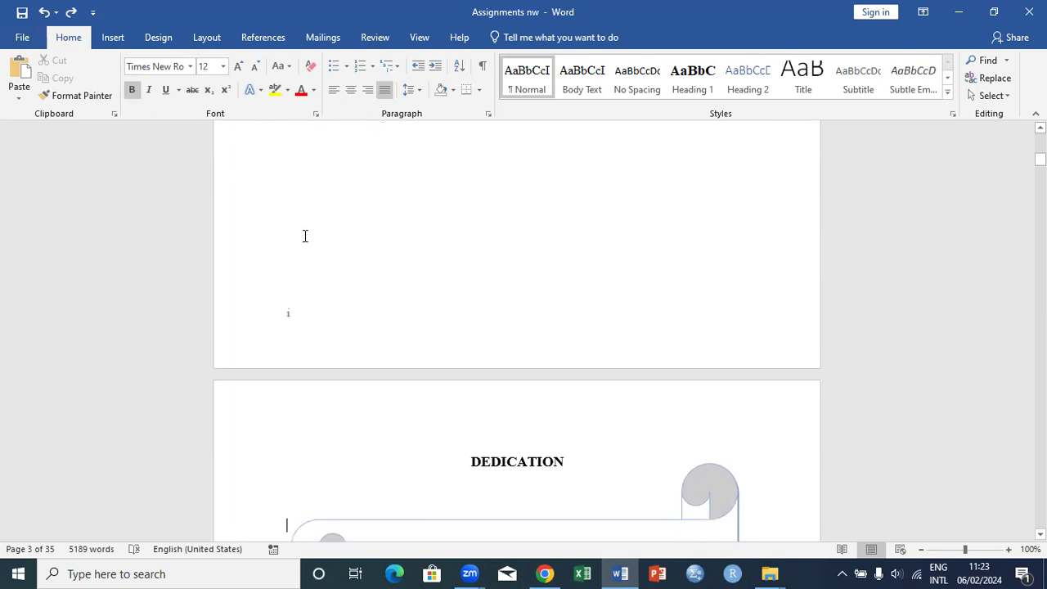
pyautogui.press('Down')
pyautogui.press('Down')
pyautogui.press('Down')
pyautogui.press('Down')
pyautogui.press('Down')
pyautogui.press('Down')
pyautogui.press('Down')
pyautogui.press('Down')
pyautogui.press('Down')
pyautogui.press('Down')
pyautogui.press('Down')
pyautogui.press('Down')
pyautogui.press('Down')
pyautogui.press('Down')
pyautogui.press('Down')
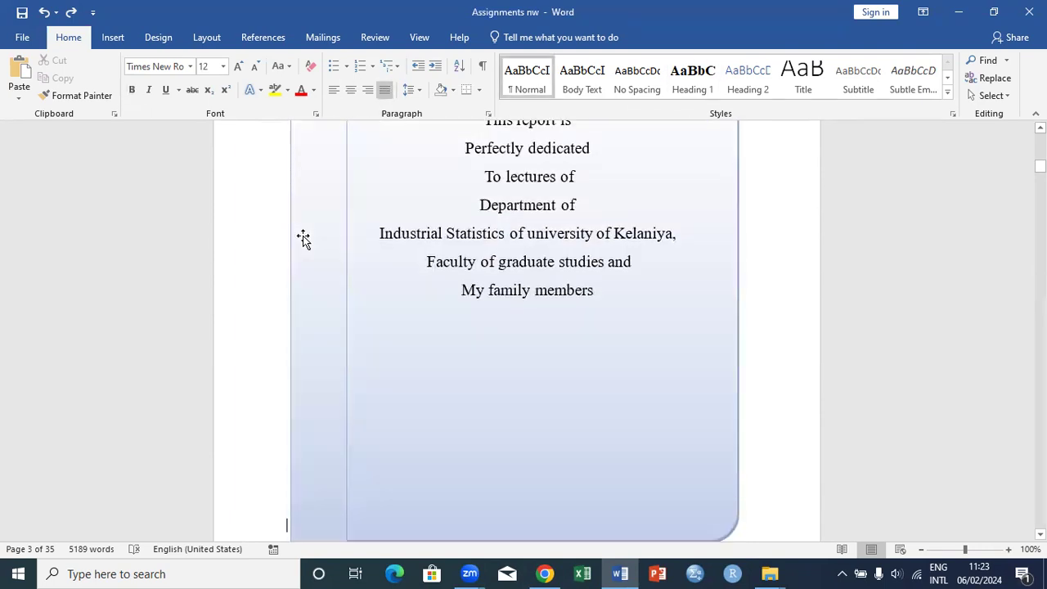
# - Review the remaining front matter, including the list of figures, up to the start of Chapter 1
pyautogui.press('Down')
pyautogui.press('Down')
pyautogui.press('Down')
pyautogui.press('Down')
pyautogui.press('Down')
pyautogui.press('Down')
pyautogui.press('Down')
pyautogui.press('Down')
pyautogui.press('Down')
pyautogui.press('Down')
pyautogui.press('Down')
pyautogui.press('Down')
pyautogui.press('Down')
pyautogui.press('Down')
pyautogui.press('Down')
pyautogui.press('Down')
pyautogui.press('Down')
pyautogui.press('Down')
pyautogui.press('Down')
pyautogui.press('Down')
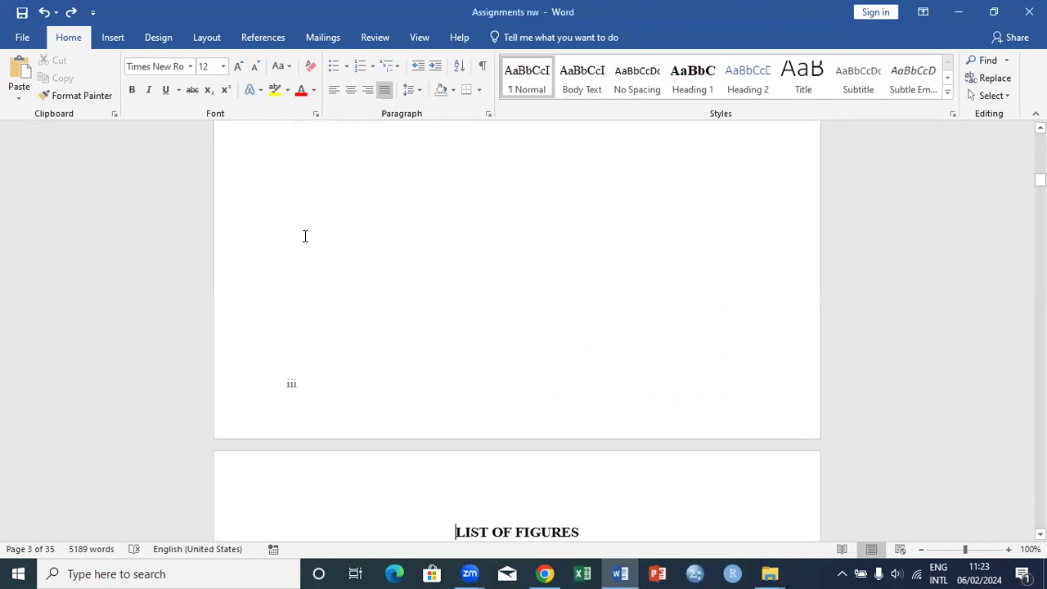
pyautogui.press('Down')
pyautogui.press('Down')
pyautogui.press('Down')
pyautogui.press('Down')
pyautogui.press('Down')
pyautogui.press('Down')
pyautogui.press('Down')
pyautogui.press('Down')
pyautogui.press('Down')
pyautogui.press('Down')
pyautogui.press('Down')
pyautogui.press('Down')
pyautogui.press('Down')
pyautogui.press('Down')
pyautogui.press('Down')
pyautogui.press('Down')
pyautogui.press('Down')
pyautogui.press('Down')
pyautogui.press('Down')
pyautogui.press('Down')
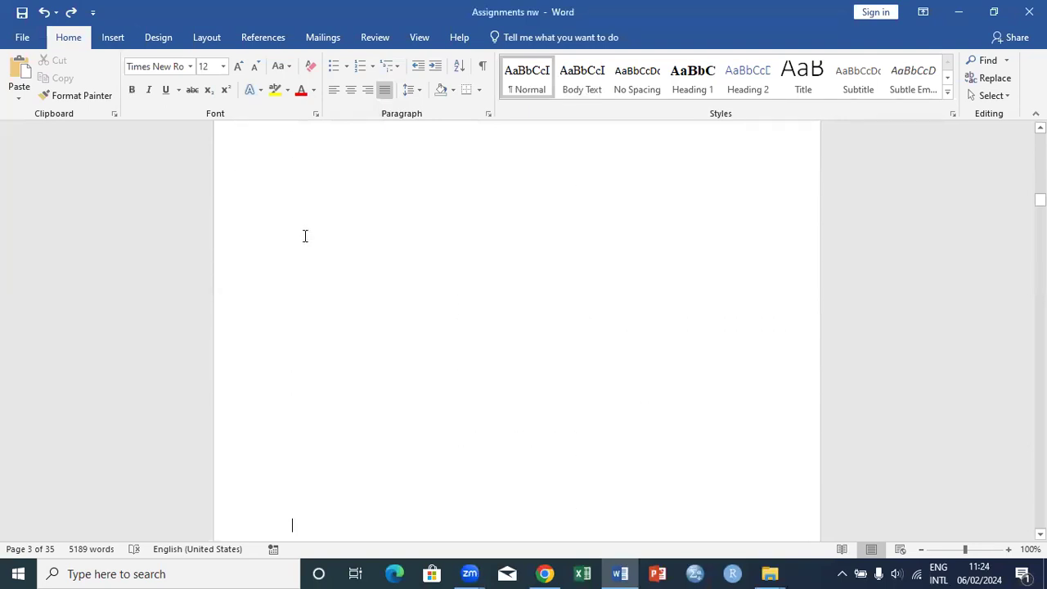
pyautogui.press('Down')
pyautogui.press('Down')
pyautogui.press('Down')
pyautogui.press('Down')
pyautogui.press('Down')
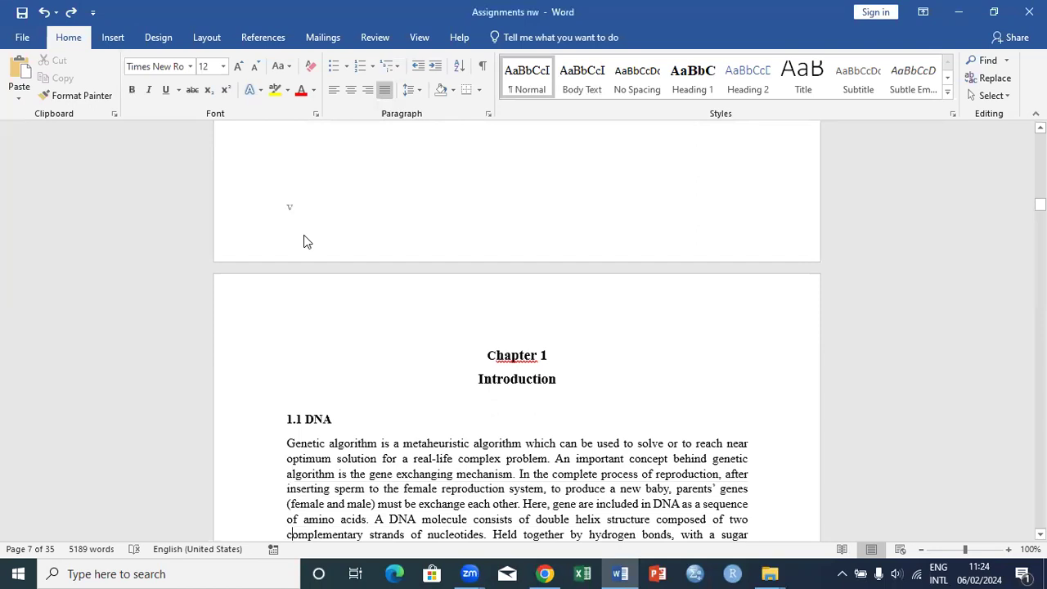
# - Read through the Chapter 1 sections on DNA and chromosomes to the chromosome distribution table
pyautogui.press('Down')
pyautogui.press('Down')
pyautogui.press('Down')
pyautogui.press('Down')
pyautogui.press('Down')
pyautogui.press('Down')
pyautogui.press('Down')
pyautogui.press('Down')
pyautogui.press('Down')
pyautogui.press('Down')
pyautogui.press('Down')
pyautogui.press('Down')
pyautogui.press('Down')
pyautogui.press('Down')
pyautogui.press('Down')
pyautogui.press('Down')
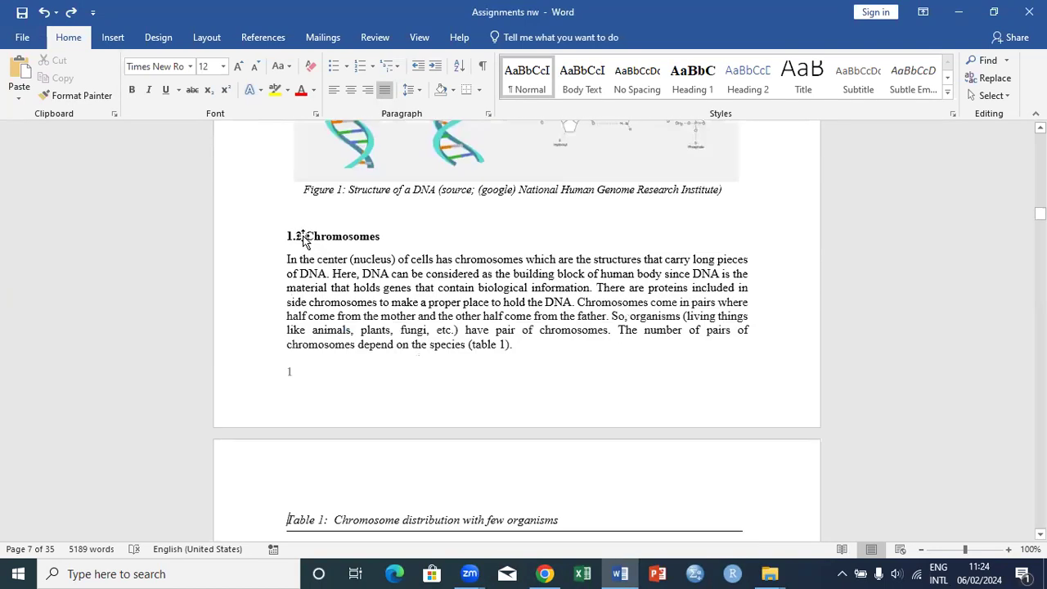
pyautogui.press('Down')
pyautogui.press('Down')
pyautogui.press('Down')
pyautogui.press('Down')
pyautogui.press('Down')
pyautogui.press('Down')
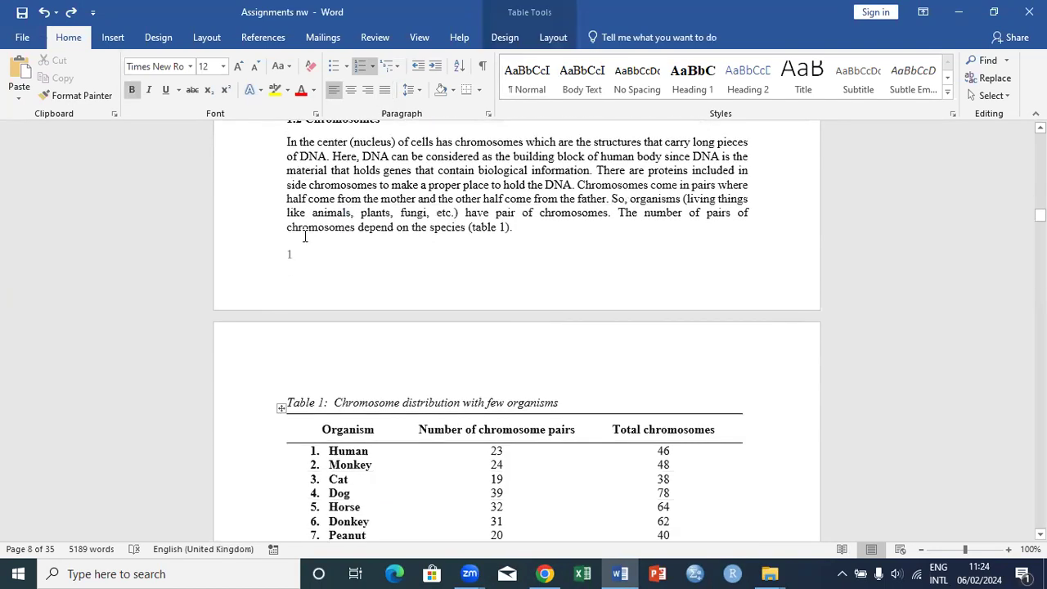
pyautogui.scroll(-2, 303, 235)
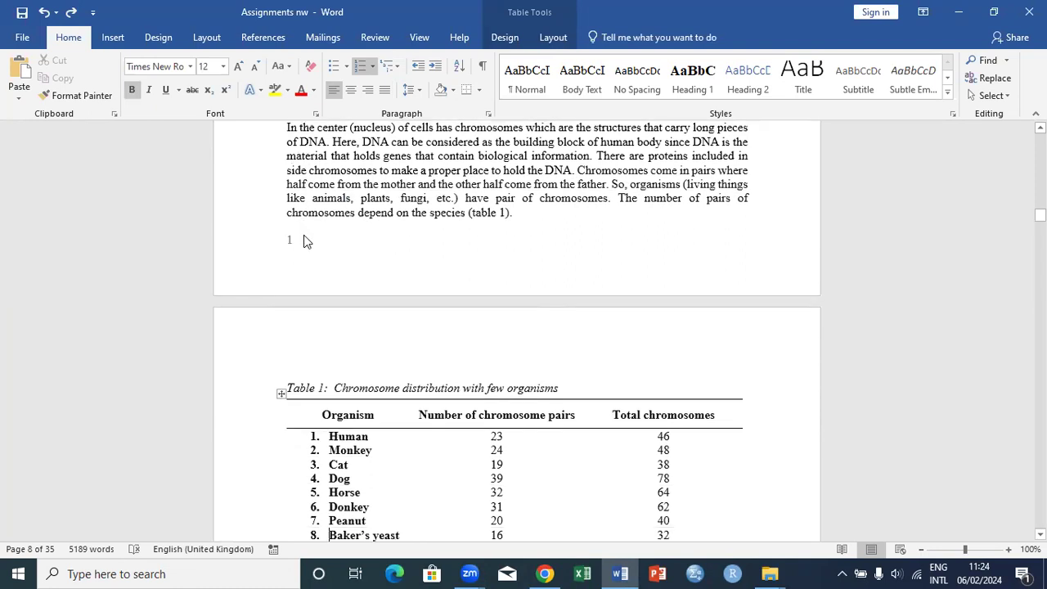
# - Go back to the DNA section and examine the figure showing the structure of a DNA
pyautogui.press('Up')
pyautogui.press('Up')
pyautogui.press('Up')
pyautogui.press('Up')
pyautogui.press('Up')
pyautogui.press('Up')
pyautogui.press('Up')
pyautogui.press('Up')
pyautogui.press('Up')
pyautogui.press('Up')
pyautogui.press('Up')
pyautogui.press('Up')
pyautogui.press('Up')
pyautogui.press('Up')
pyautogui.press('Up')
pyautogui.press('Up')
pyautogui.press('Up')
pyautogui.press('Up')
pyautogui.press('Up')
pyautogui.press('Up')
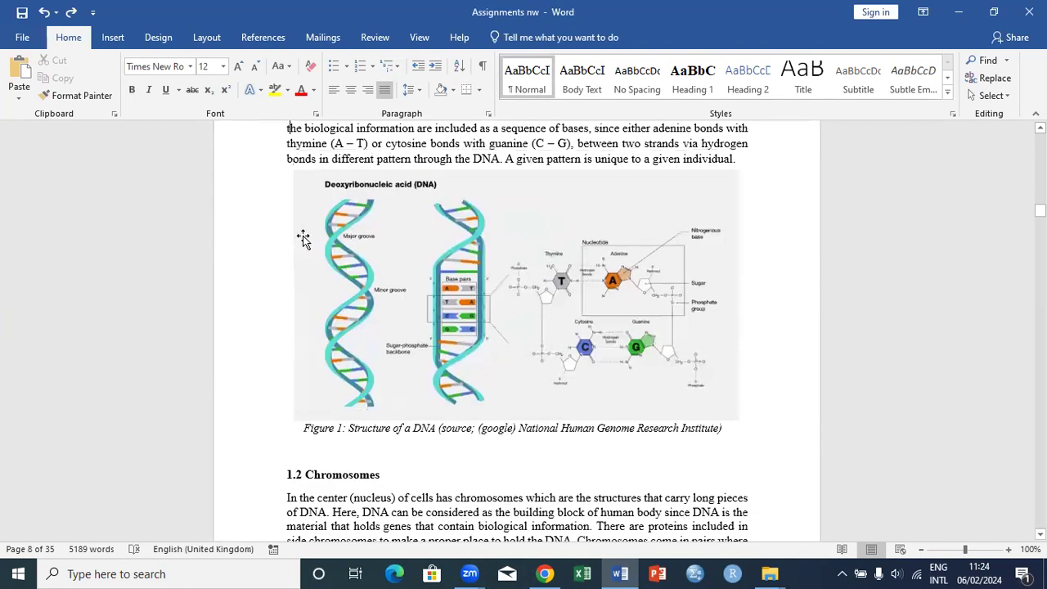
# - Look back through the report from the DNA section over the front matter to the Genetic Algorithm cover page
pyautogui.press('Up')
pyautogui.press('Up')
pyautogui.press('Up')
pyautogui.press('Up')
pyautogui.press('Up')
pyautogui.press('Up')
pyautogui.press('Up')
pyautogui.press('Up')
pyautogui.press('Up')
pyautogui.press('Up')
pyautogui.press('Up')
pyautogui.press('Up')
pyautogui.press('Up')
pyautogui.press('Up')
pyautogui.press('Up')
pyautogui.press('Up')
pyautogui.press('Up')
pyautogui.press('Up')
pyautogui.press('Up')
pyautogui.press('Up')
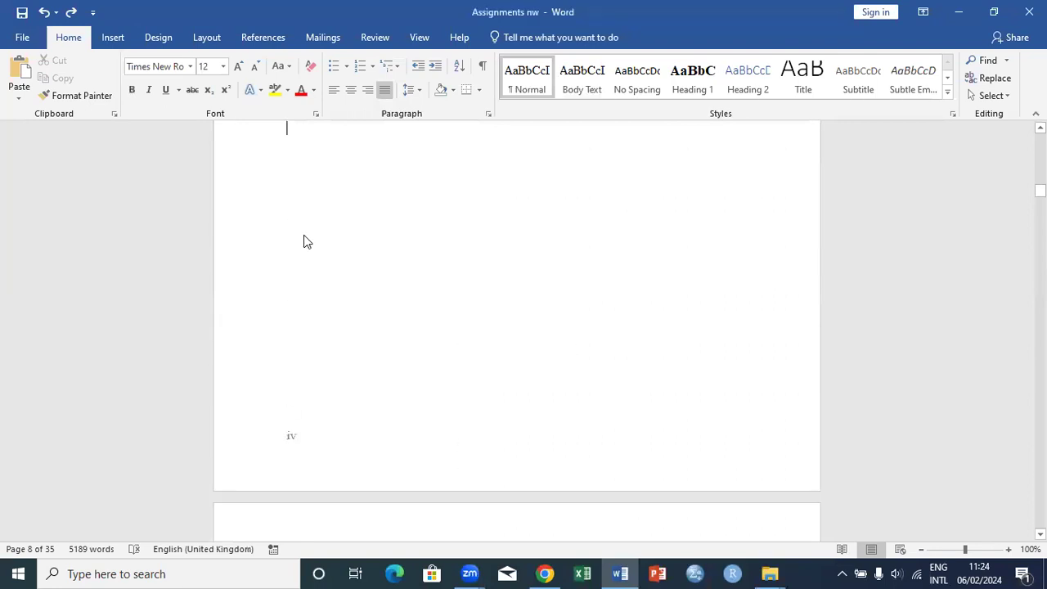
pyautogui.press('Up')
pyautogui.press('Up')
pyautogui.press('Up')
pyautogui.press('Up')
pyautogui.press('Up')
pyautogui.press('Up')
pyautogui.press('Up')
pyautogui.press('Up')
pyautogui.press('Up')
pyautogui.press('Up')
pyautogui.press('Up')
pyautogui.press('Up')
pyautogui.press('Up')
pyautogui.press('Up')
pyautogui.press('Up')
pyautogui.press('Up')
pyautogui.press('Up')
pyautogui.press('Up')
pyautogui.press('Up')
pyautogui.press('Up')
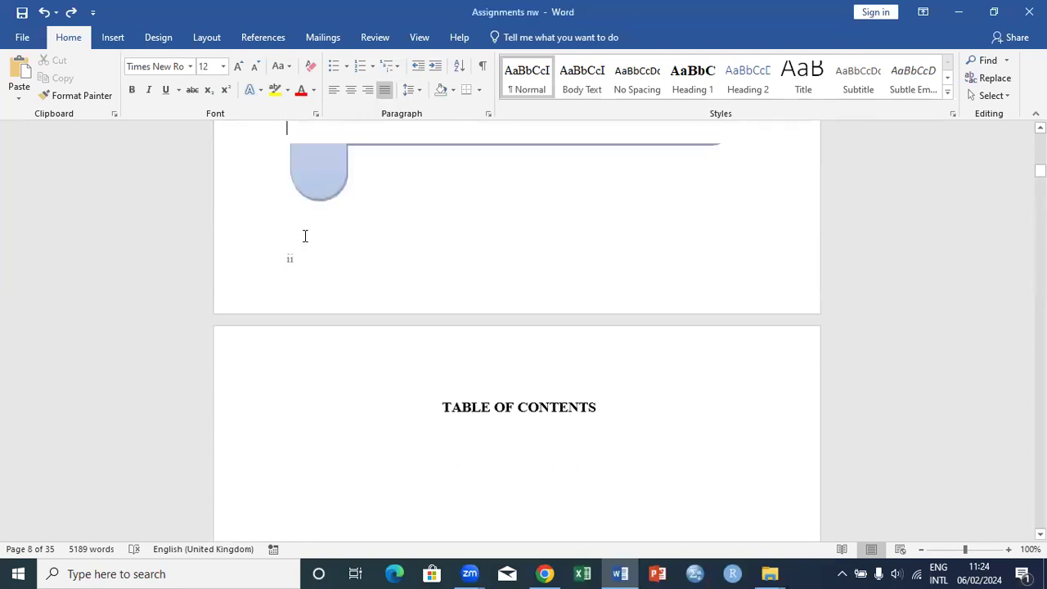
pyautogui.press('Up')
pyautogui.press('Up')
pyautogui.press('Up')
pyautogui.press('Up')
pyautogui.press('Up')
pyautogui.press('Up')
pyautogui.press('Up')
pyautogui.press('Up')
pyautogui.press('Up')
pyautogui.press('Up')
pyautogui.press('Up')
pyautogui.press('Up')
pyautogui.press('Up')
pyautogui.press('Up')
pyautogui.press('Up')
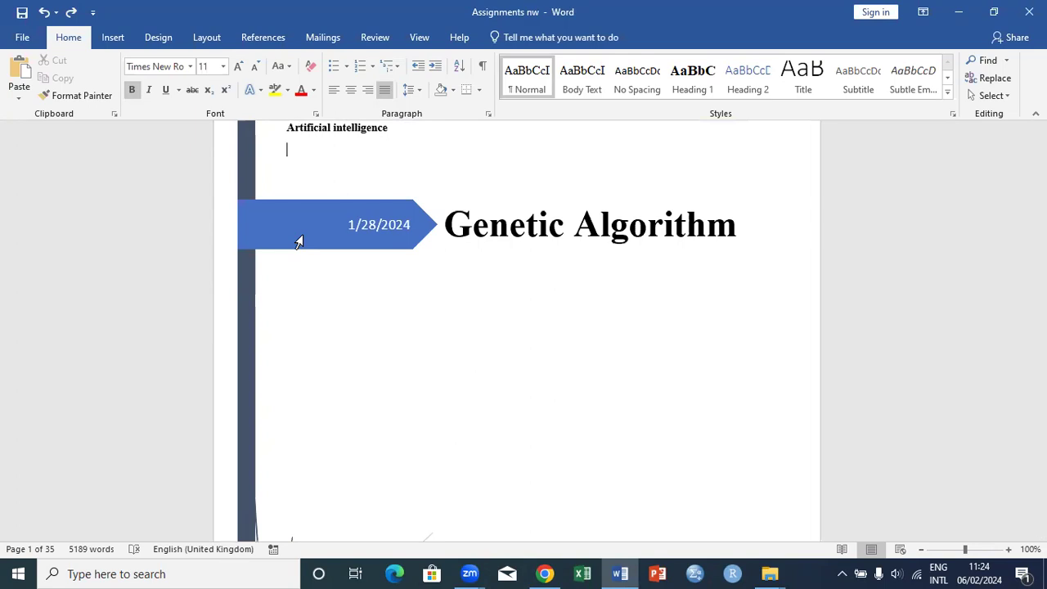
# - Inspect the Heading 1 style definition from the DECLARATION title and accept its settings
pyautogui.press('Down')
pyautogui.press('Down')
pyautogui.press('Down')
pyautogui.press('Down')
pyautogui.press('Down')
pyautogui.press('Down')
pyautogui.press('Down')
pyautogui.press('Down')
pyautogui.press('Down')
pyautogui.press('Down')
pyautogui.press('Down')
pyautogui.press('Down')
pyautogui.press('Down')
pyautogui.press('Down')
pyautogui.press('Down')
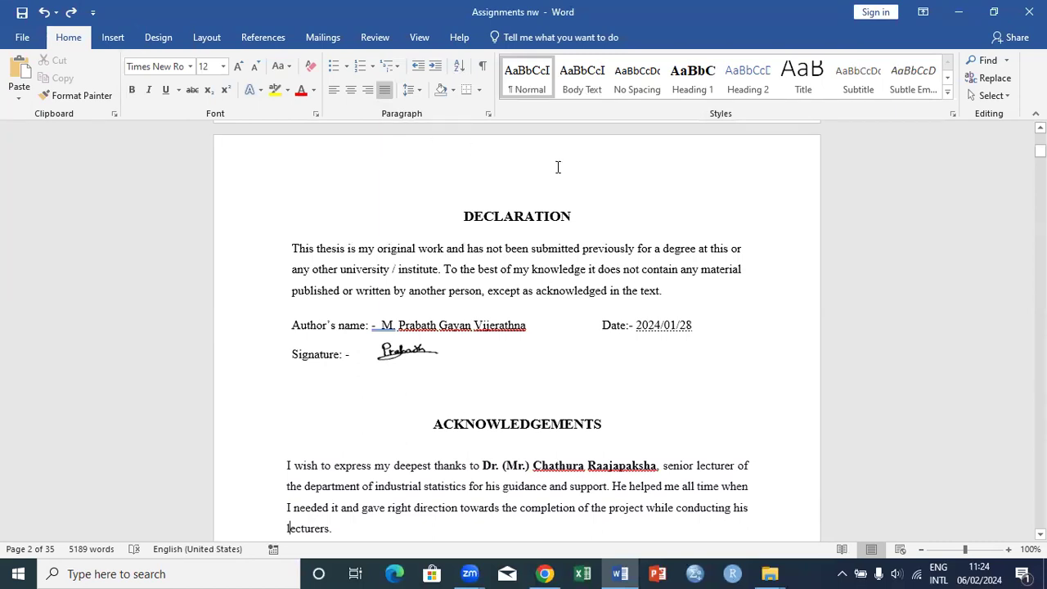
pyautogui.click(521, 217)
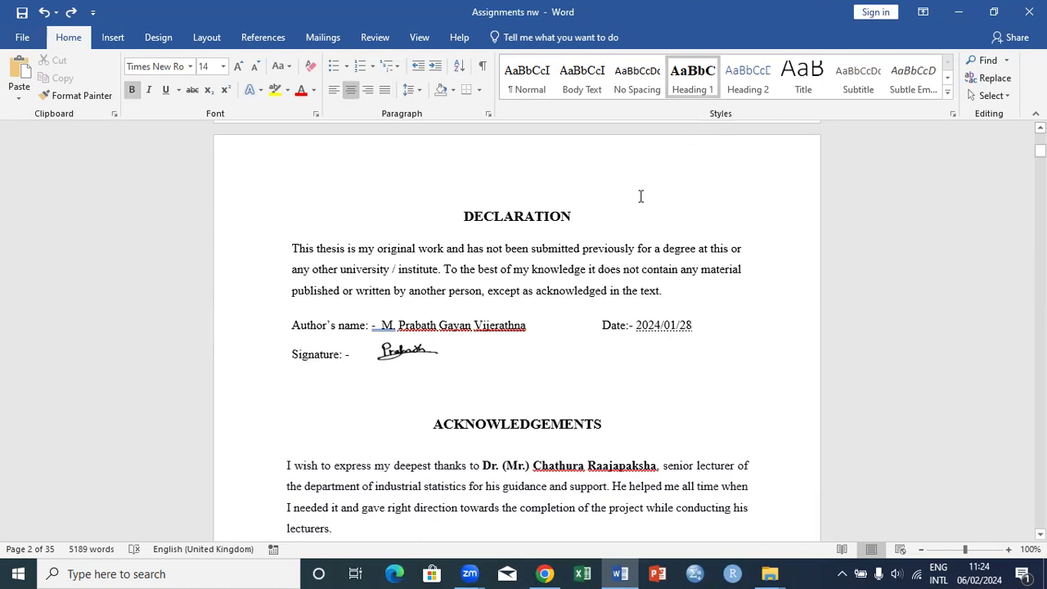
pyautogui.rightClick(675, 78)
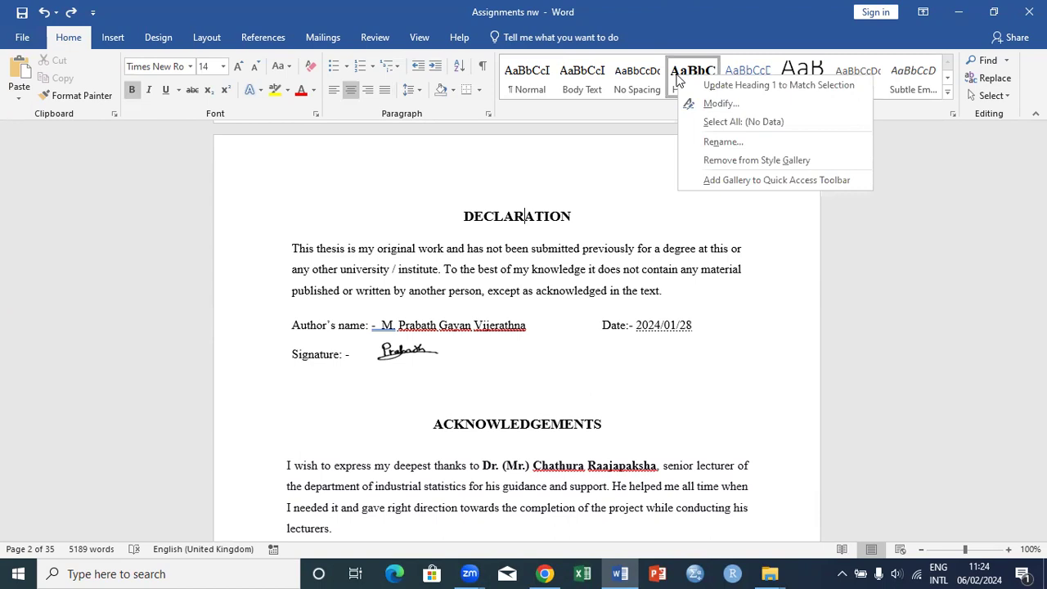
pyautogui.click(710, 103)
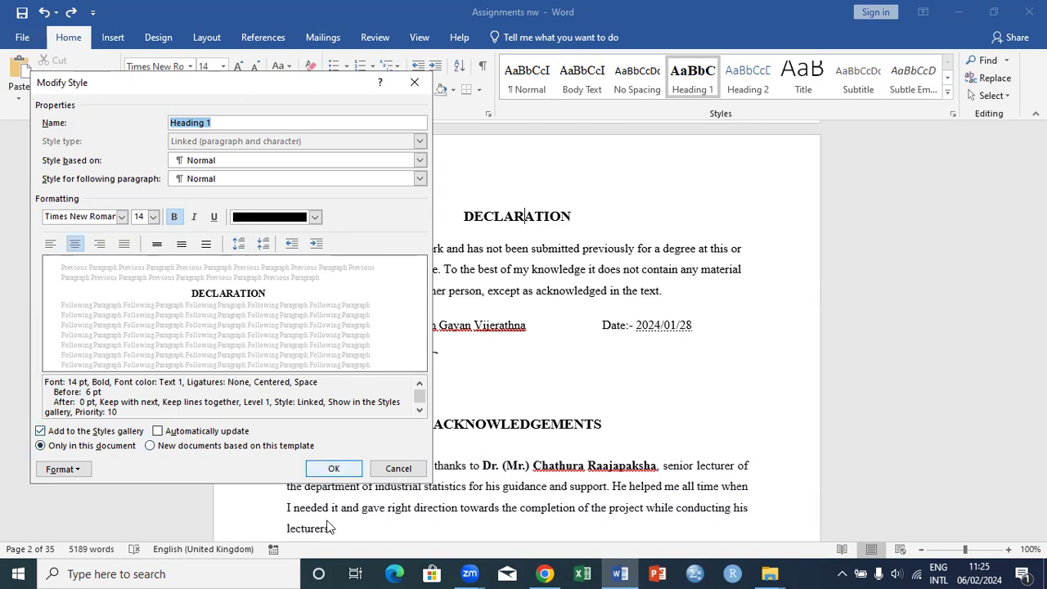
pyautogui.click(334, 469)
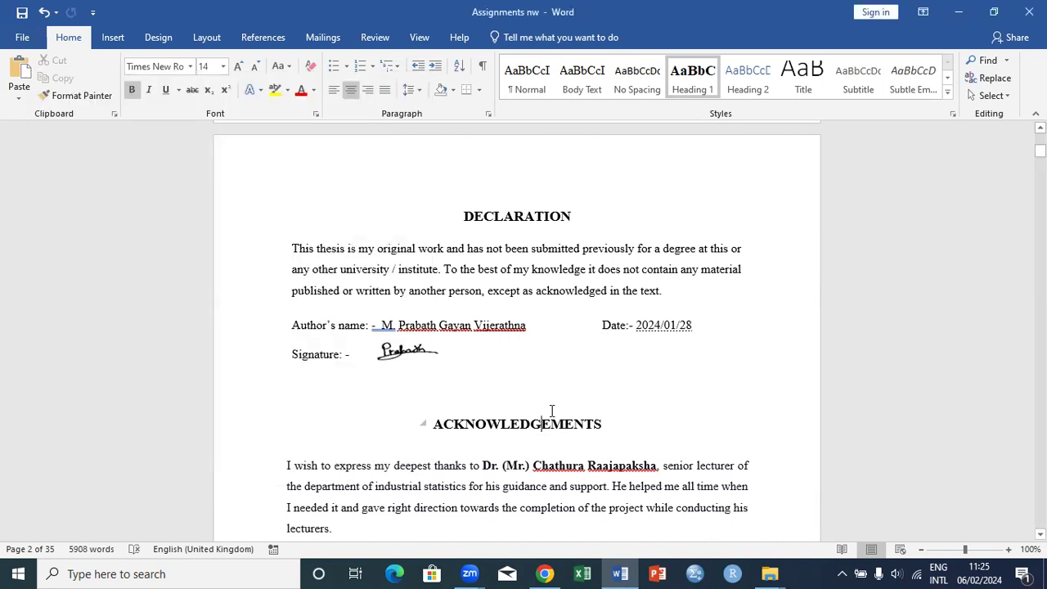
# - Apply the Heading 1 style to the ACKNOWLEDGEMENTS title and check which style the DEDICATION title uses
pyautogui.click(693, 80)
pyautogui.press('Down')
pyautogui.press('Down')
pyautogui.press('Down')
pyautogui.press('Down')
pyautogui.press('Down')
pyautogui.press('Down')
pyautogui.press('Down')
pyautogui.press('Down')
pyautogui.press('Down')
pyautogui.press('Down')
pyautogui.press('Down')
pyautogui.press('Down')
pyautogui.press('Down')
pyautogui.press('Down')
pyautogui.press('Down')
pyautogui.press('Down')
pyautogui.press('Down')
pyautogui.press('Down')
pyautogui.press('Down')
pyautogui.press('Down')
pyautogui.press('Down')
pyautogui.press('Down')
pyautogui.press('Down')
pyautogui.press('Down')
pyautogui.press('Down')
pyautogui.press('Down')
pyautogui.press('Down')
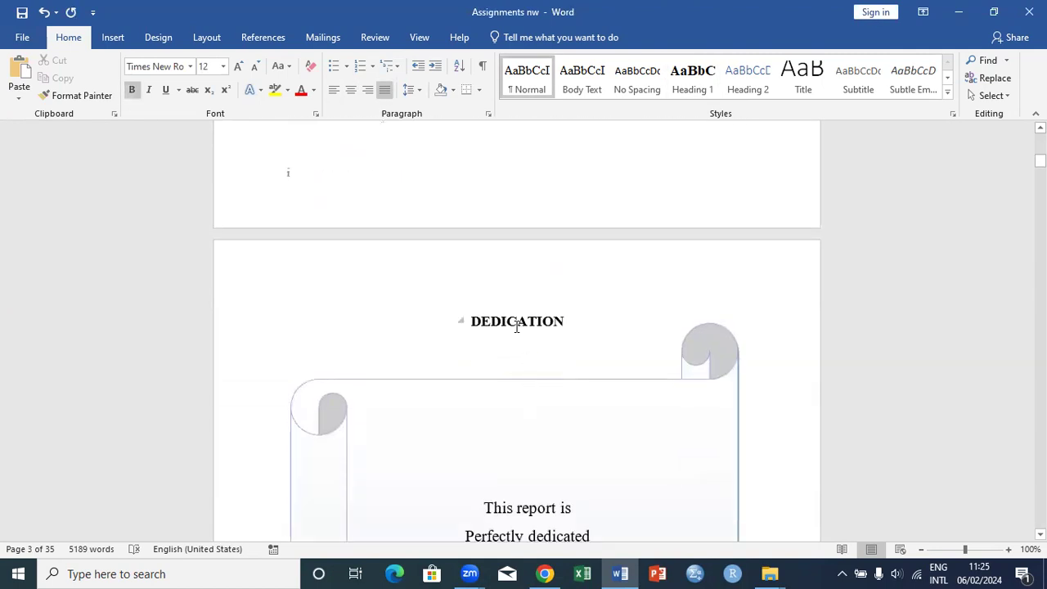
pyautogui.click(516, 324)
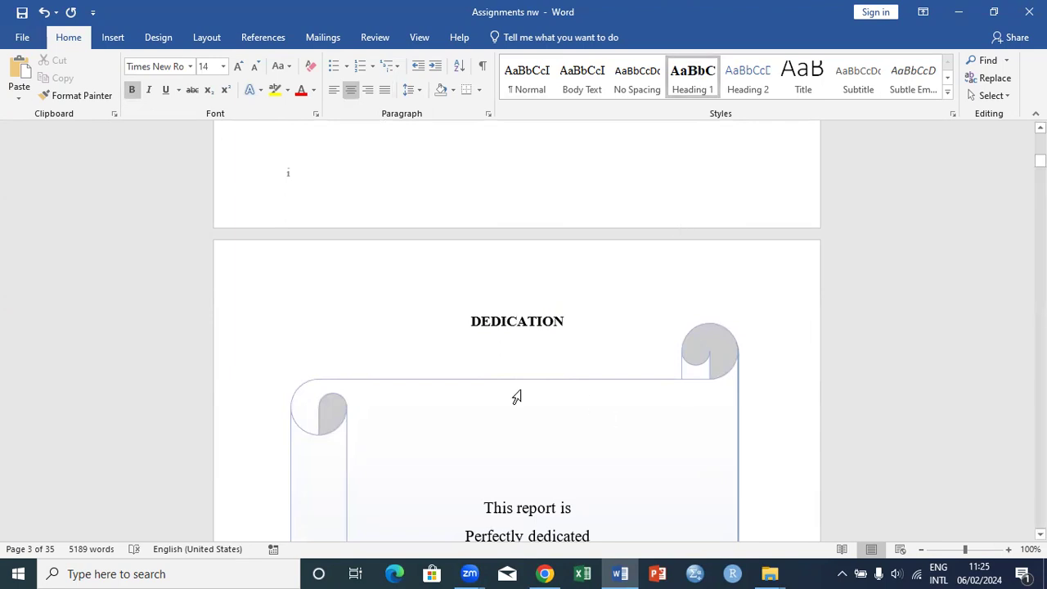
# - Go past the dedication scroll and check which style the TABLE OF CONTENTS title uses
pyautogui.press('Down')
pyautogui.press('Down')
pyautogui.press('Down')
pyautogui.press('Down')
pyautogui.press('Down')
pyautogui.press('Down')
pyautogui.press('Down')
pyautogui.press('Down')
pyautogui.press('Down')
pyautogui.press('Down')
pyautogui.press('Down')
pyautogui.press('Down')
pyautogui.press('Down')
pyautogui.press('Down')
pyautogui.press('Down')
pyautogui.press('Down')
pyautogui.press('Down')
pyautogui.press('Down')
pyautogui.press('Down')
pyautogui.press('Down')
pyautogui.press('Down')
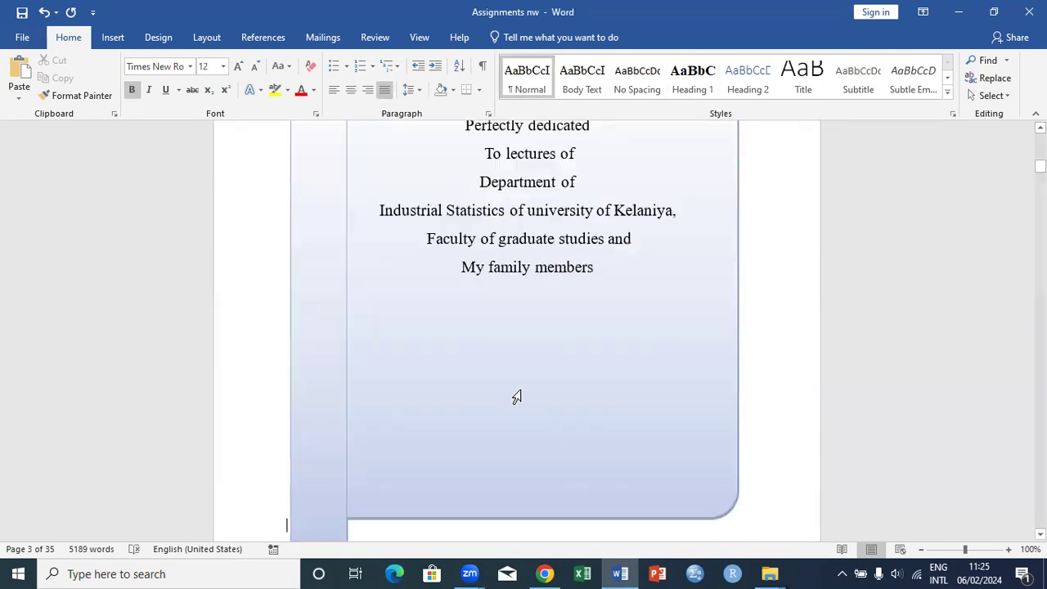
pyautogui.press('Down')
pyautogui.press('Down')
pyautogui.press('Down')
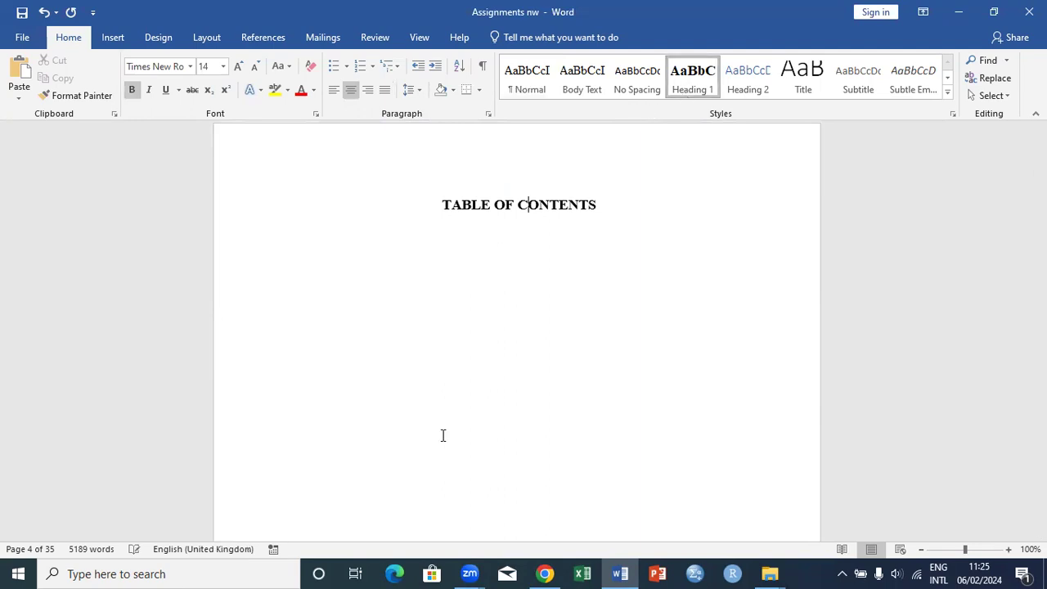
# - Find the LIST OF FIGURES title and check its style against Heading 1
pyautogui.press('Down')
pyautogui.press('Down')
pyautogui.press('Down')
pyautogui.press('Down')
pyautogui.press('Down')
pyautogui.press('Down')
pyautogui.press('Down')
pyautogui.press('Down')
pyautogui.press('Down')
pyautogui.press('Down')
pyautogui.press('Down')
pyautogui.press('Down')
pyautogui.press('Down')
pyautogui.press('Down')
pyautogui.press('Down')
pyautogui.press('Down')
pyautogui.press('Down')
pyautogui.press('Down')
pyautogui.press('Down')
pyautogui.press('Down')
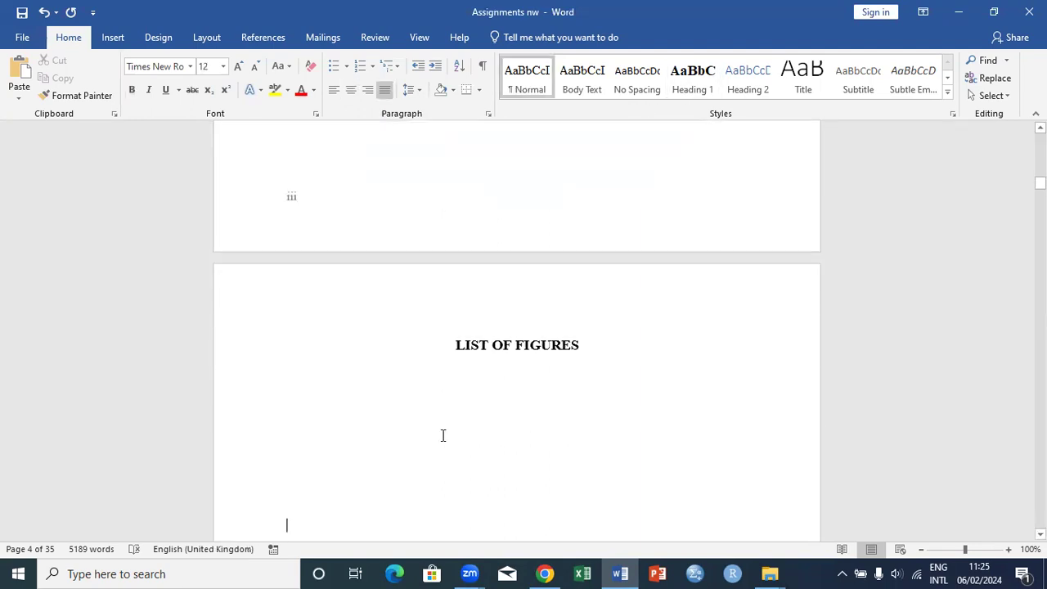
pyautogui.click(504, 341)
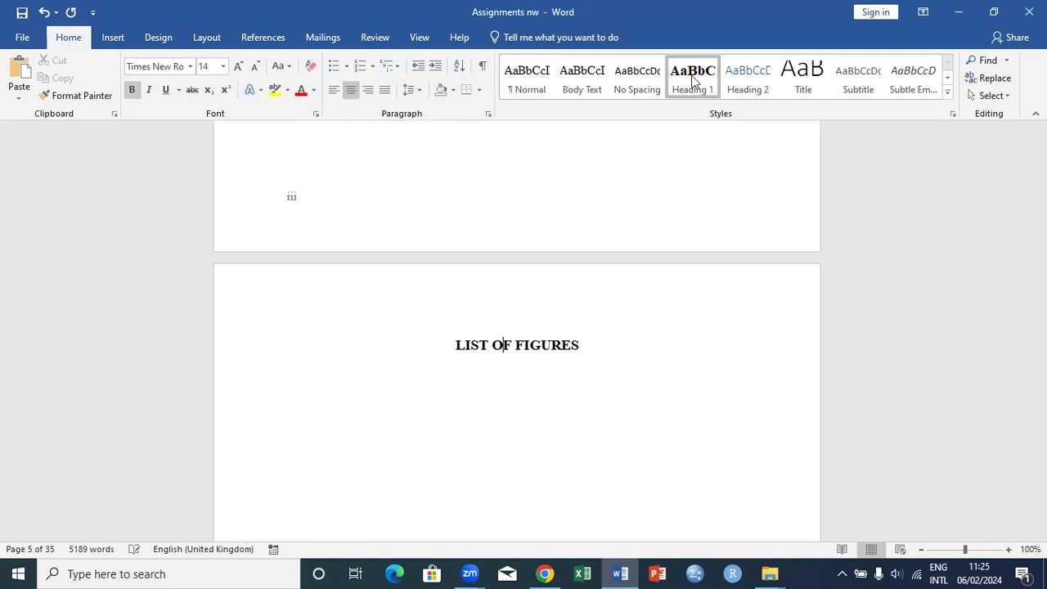
# - Find the LIST OF TABLES title and check which style it uses
pyautogui.press('Down')
pyautogui.press('Down')
pyautogui.press('Down')
pyautogui.press('Down')
pyautogui.press('Down')
pyautogui.press('Down')
pyautogui.press('Down')
pyautogui.press('Down')
pyautogui.press('Down')
pyautogui.press('Down')
pyautogui.press('Down')
pyautogui.press('Down')
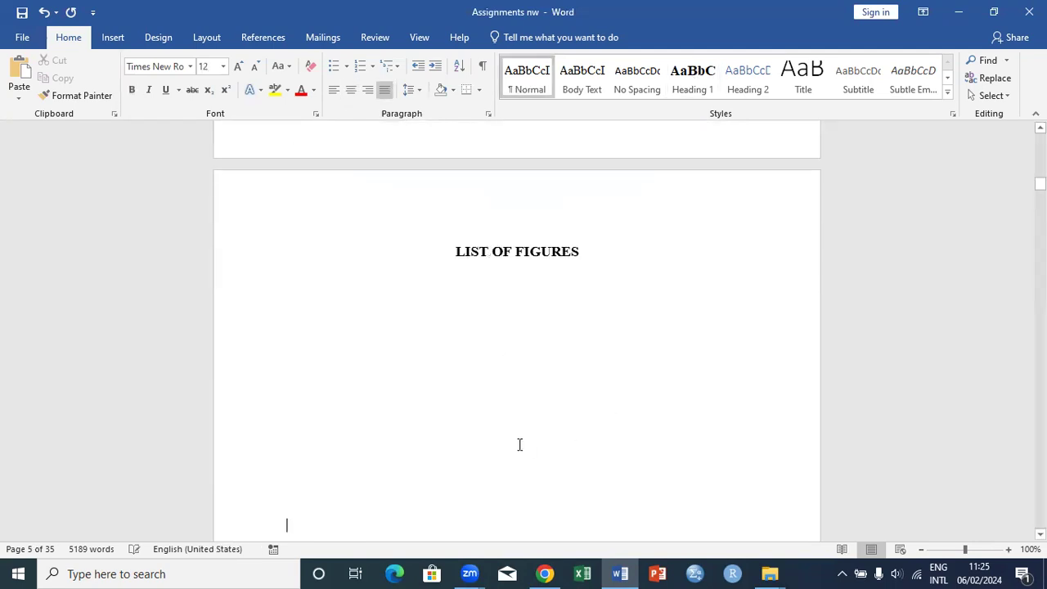
pyautogui.press('Down')
pyautogui.press('Down')
pyautogui.press('Down')
pyautogui.press('Down')
pyautogui.press('Down')
pyautogui.press('Down')
pyautogui.press('Down')
pyautogui.press('Down')
pyautogui.click(522, 323)
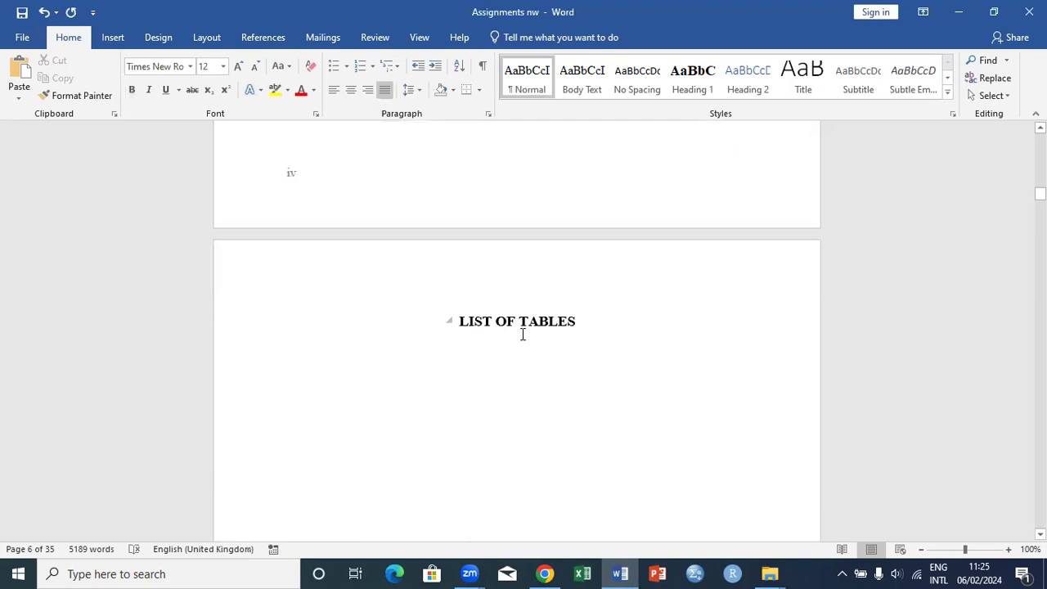
# - Apply the Heading 1 style to both lines of the Chapter 1 Introduction title
pyautogui.click(464, 498)
pyautogui.press('Down')
pyautogui.press('Down')
pyautogui.press('Down')
pyautogui.press('Down')
pyautogui.press('Down')
pyautogui.press('Down')
pyautogui.press('Down')
pyautogui.press('Down')
pyautogui.press('Down')
pyautogui.press('Down')
pyautogui.press('Down')
pyautogui.press('Down')
pyautogui.press('Down')
pyautogui.press('Down')
pyautogui.press('Down')
pyautogui.press('Down')
pyautogui.press('Down')
pyautogui.press('Down')
pyautogui.press('Down')
pyautogui.press('Down')
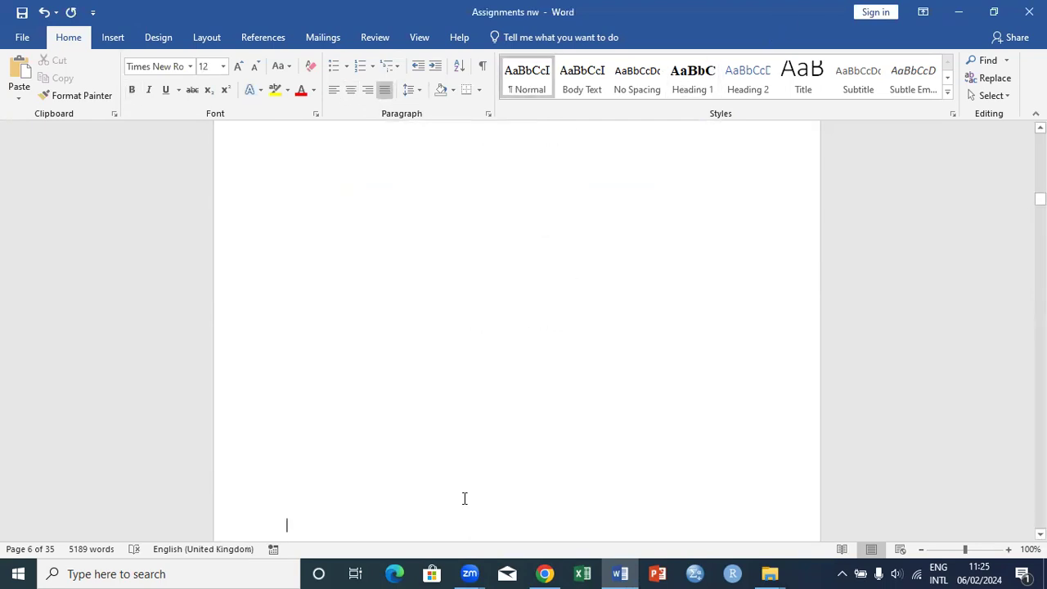
pyautogui.press('Down')
pyautogui.press('Down')
pyautogui.press('Down')
pyautogui.press('Down')
pyautogui.press('Down')
pyautogui.press('Down')
pyautogui.press('Down')
pyautogui.press('Down')
pyautogui.press('Down')
pyautogui.press('Down')
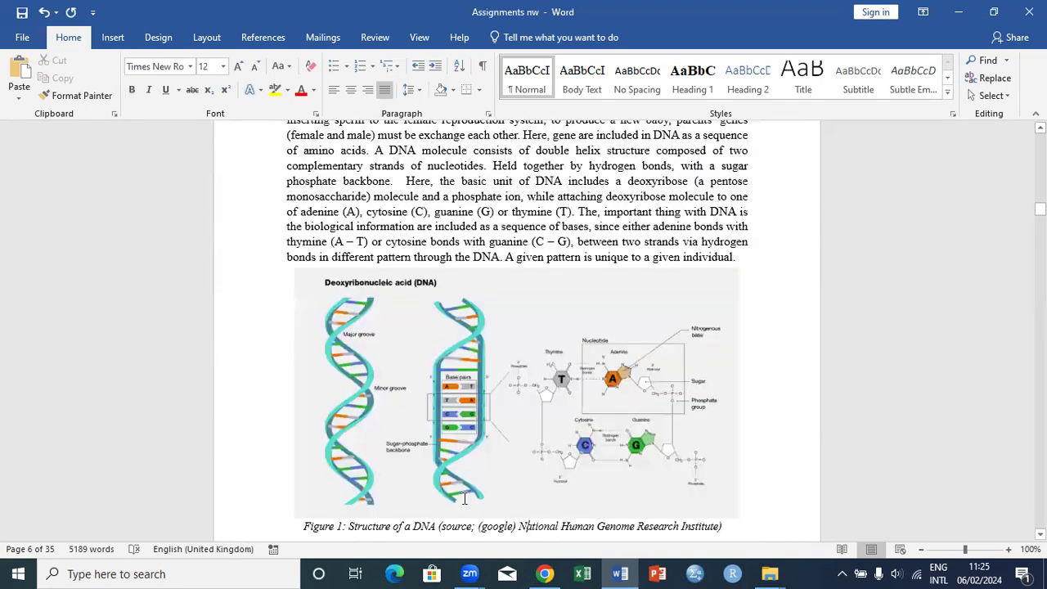
pyautogui.press('Up')
pyautogui.press('Up')
pyautogui.press('Up')
pyautogui.press('Up')
pyautogui.press('Up')
pyautogui.press('Up')
pyautogui.press('Up')
pyautogui.press('Up')
pyautogui.press('Up')
pyautogui.press('Up')
pyautogui.press('Up')
pyautogui.press('Up')
pyautogui.press('Up')
pyautogui.press('Up')
pyautogui.press('Up')
pyautogui.press('Up')
pyautogui.press('Up')
pyautogui.press('Up')
pyautogui.press('Up')
pyautogui.press('Up')
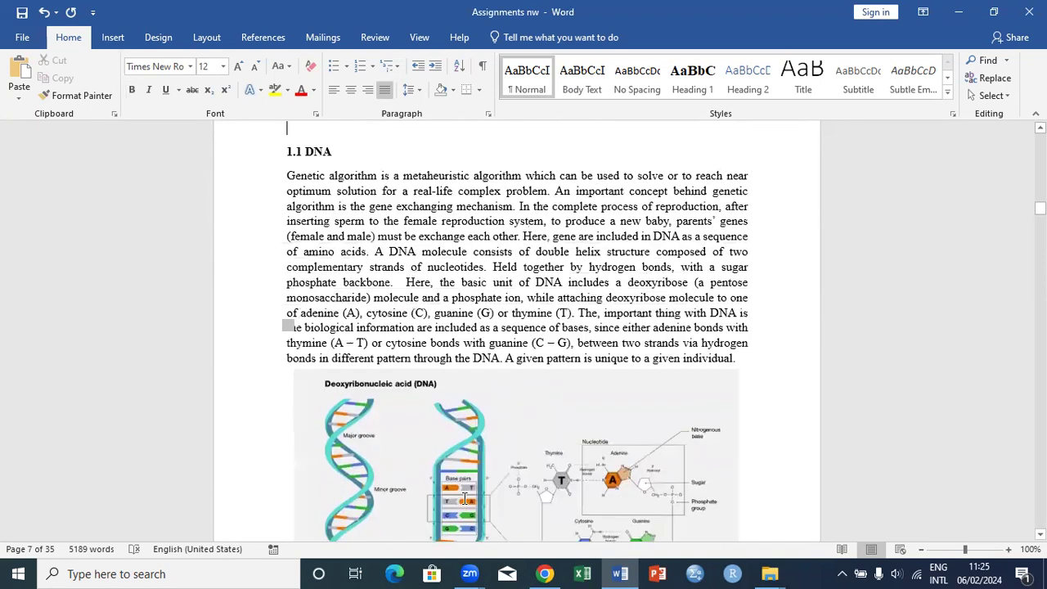
pyautogui.click(494, 365)
pyautogui.keyDown('shift'); pyautogui.click(561, 400); pyautogui.keyUp('shift')
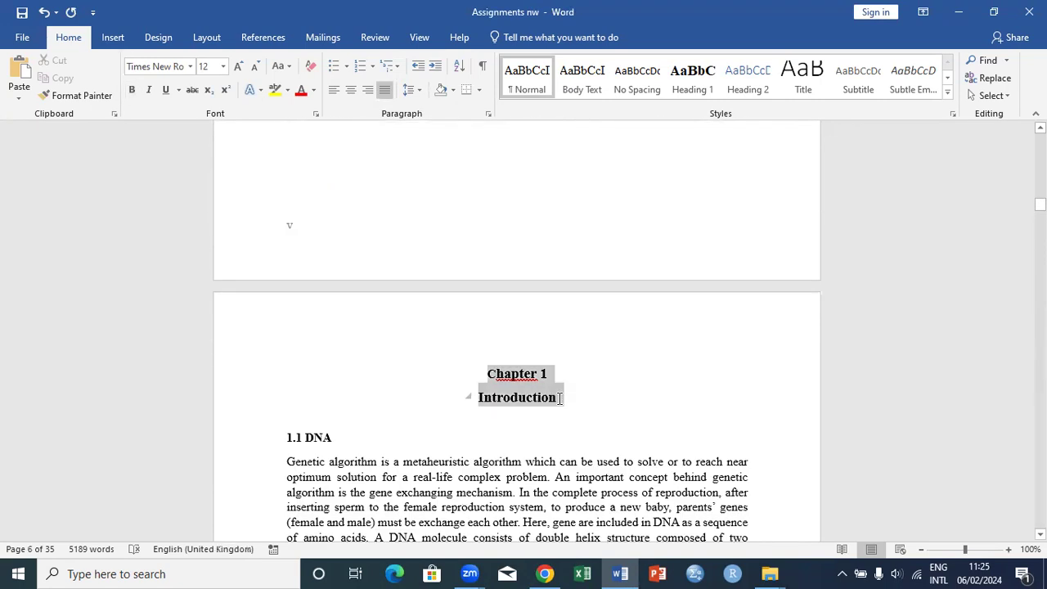
pyautogui.click(693, 79)
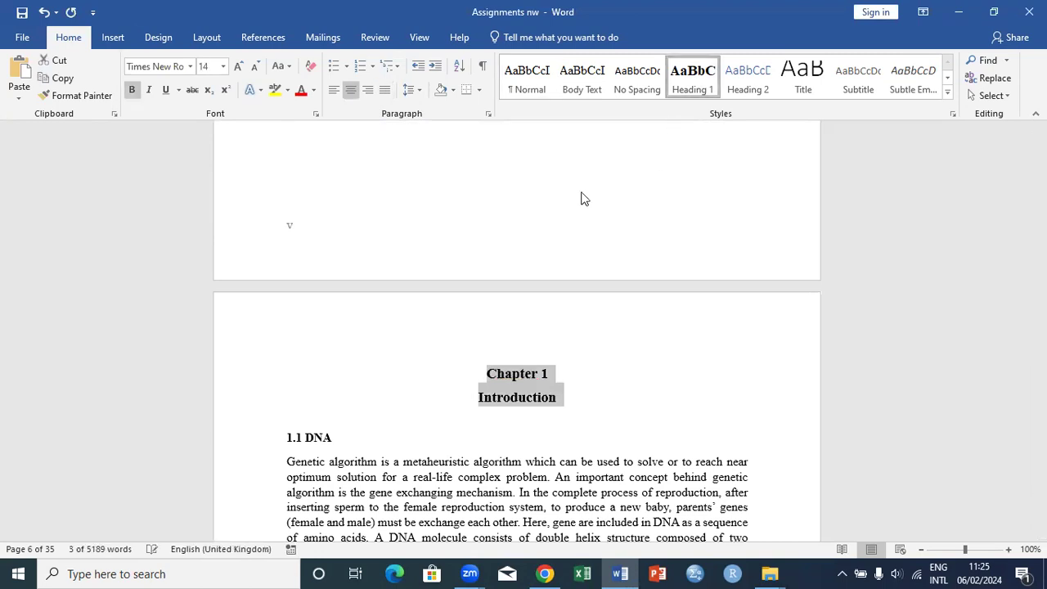
# - Apply the Heading 2 style to the whole 1.1 DNA subheading
pyautogui.click(311, 441)
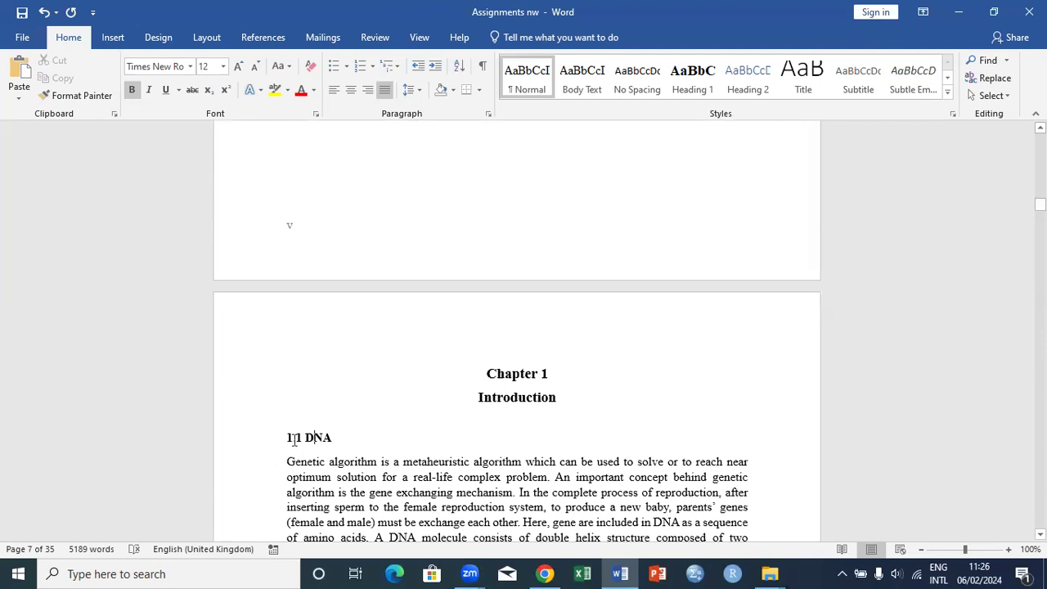
pyautogui.moveTo(336, 437); pyautogui.dragTo(272, 434)
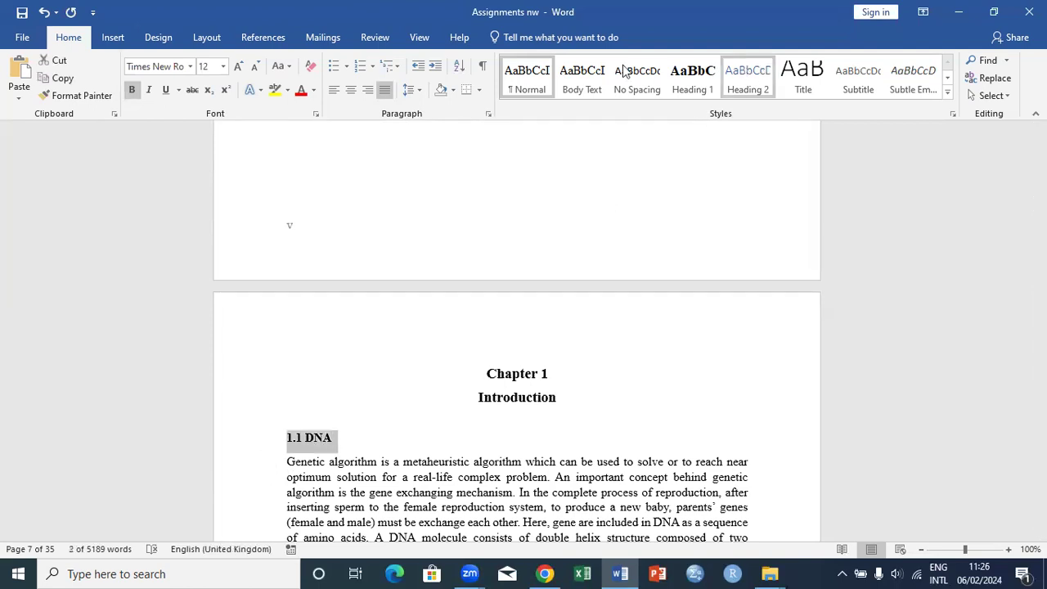
pyautogui.click(751, 88)
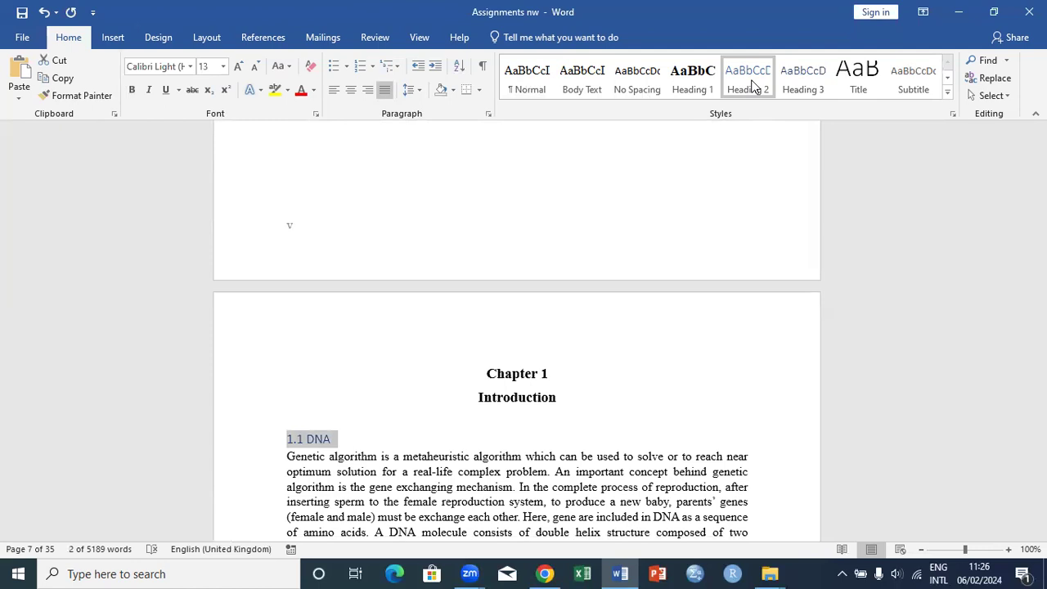
# - Modify the Heading 2 style to use bold Times New Roman in the Automatic font color
pyautogui.rightClick(753, 85)
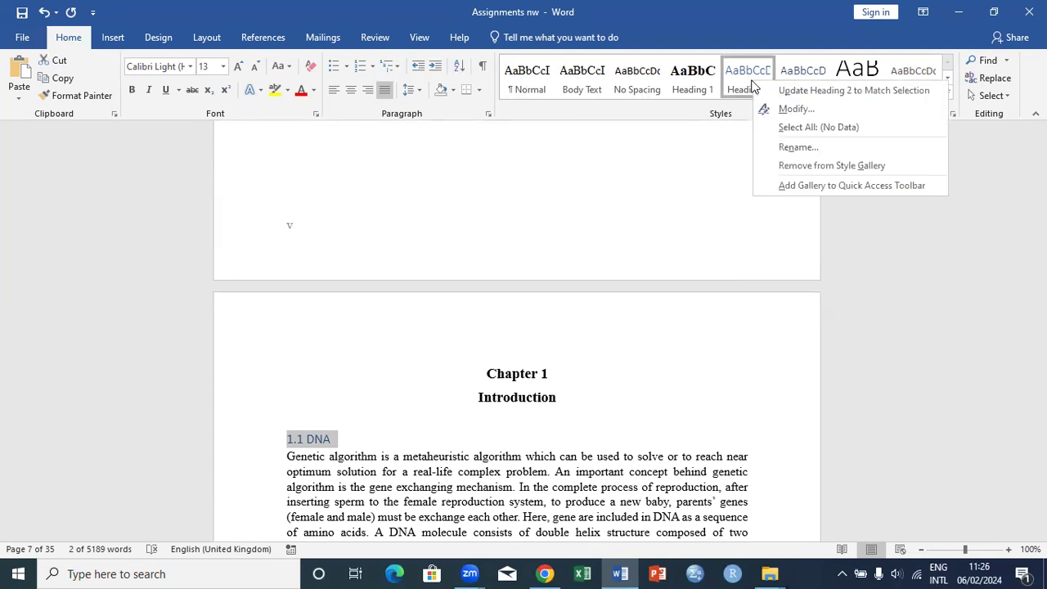
pyautogui.click(779, 109)
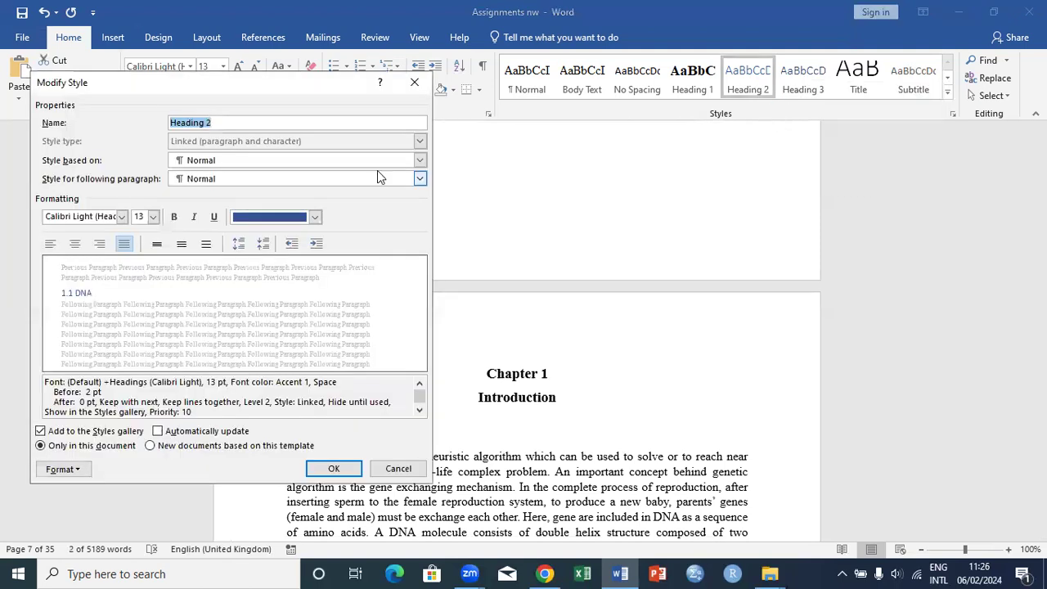
pyautogui.click(315, 218)
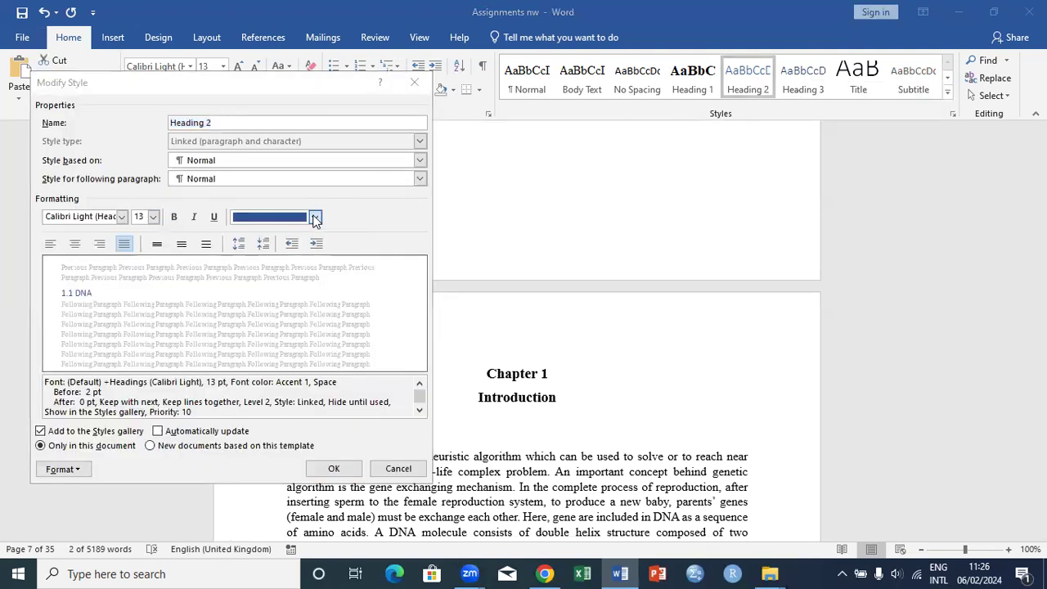
pyautogui.click(279, 236)
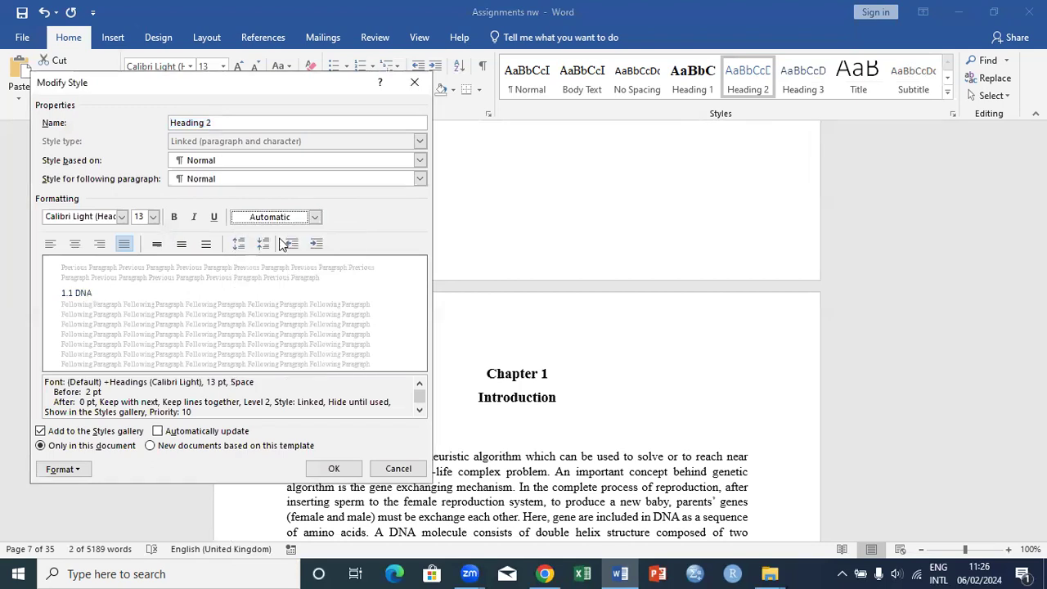
pyautogui.click(175, 218)
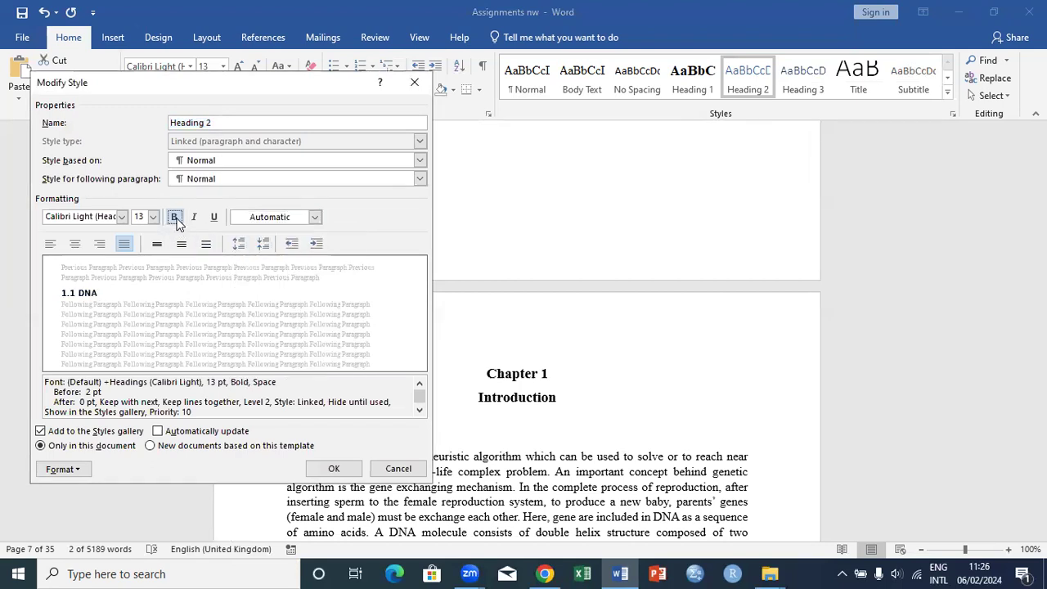
pyautogui.click(122, 217)
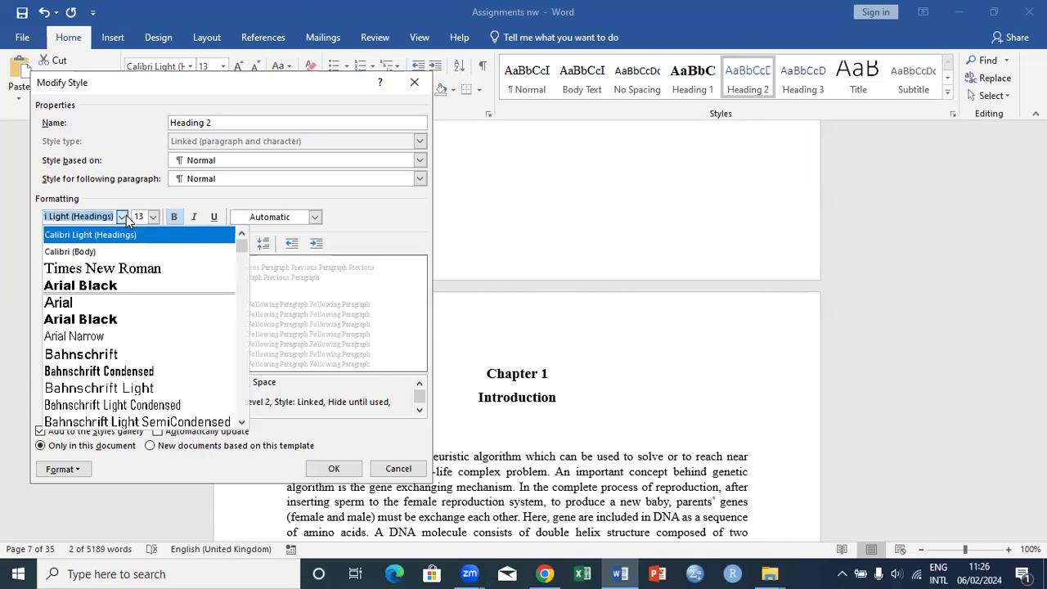
pyautogui.click(128, 270)
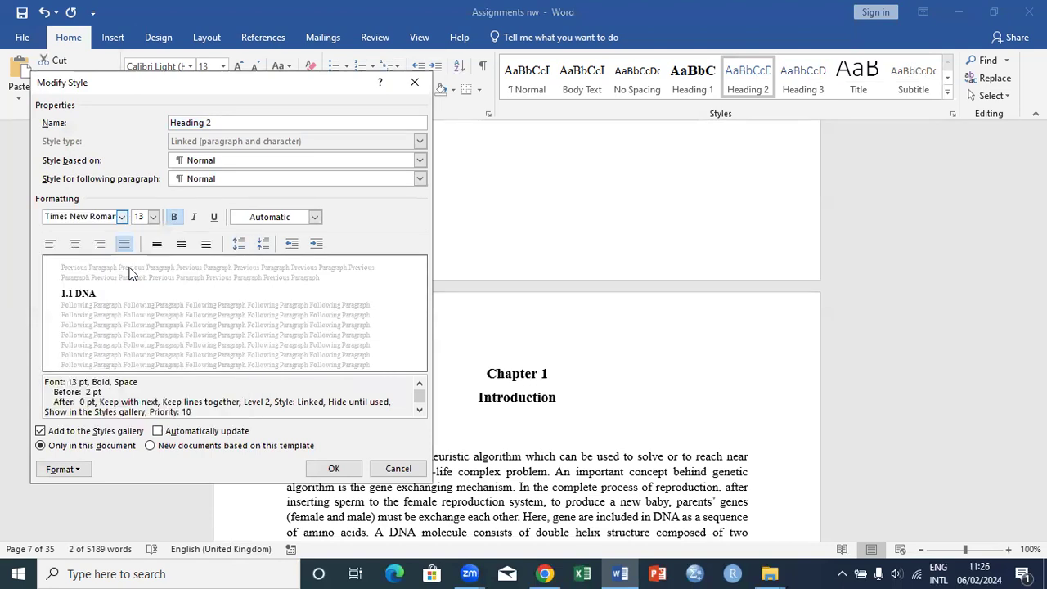
# - Try single, 1.5 and double line spacing for the Heading 2 style, settle on 1.5 lines and accept the style changes
pyautogui.click(181, 244)
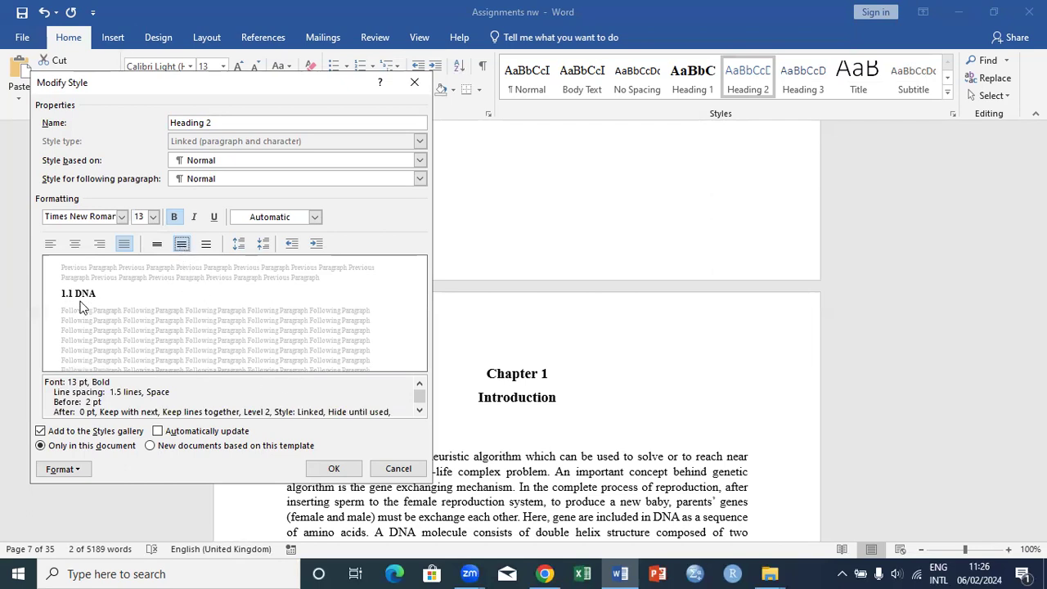
pyautogui.click(157, 244)
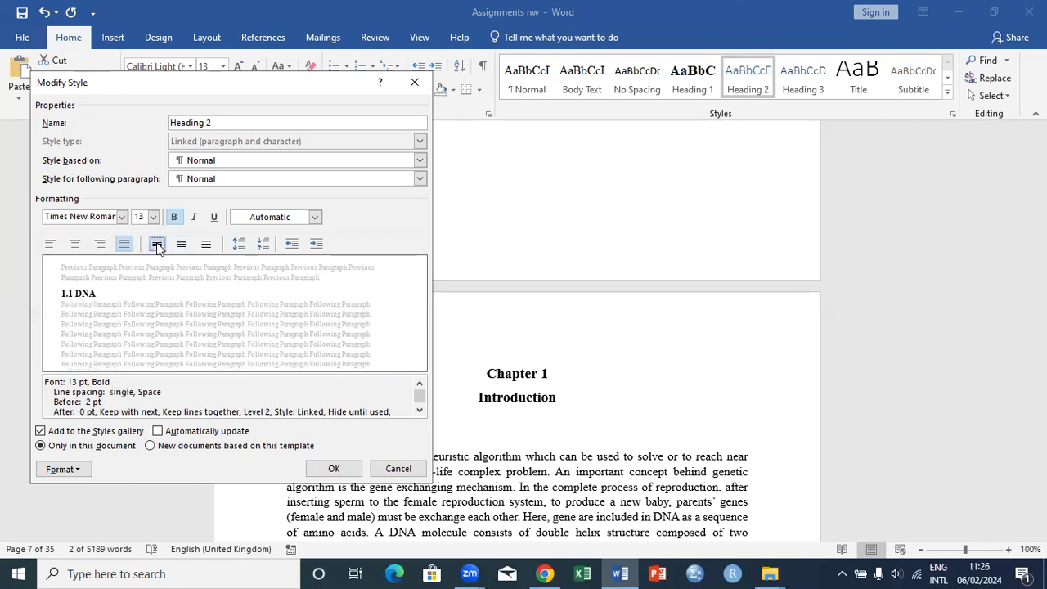
pyautogui.click(182, 244)
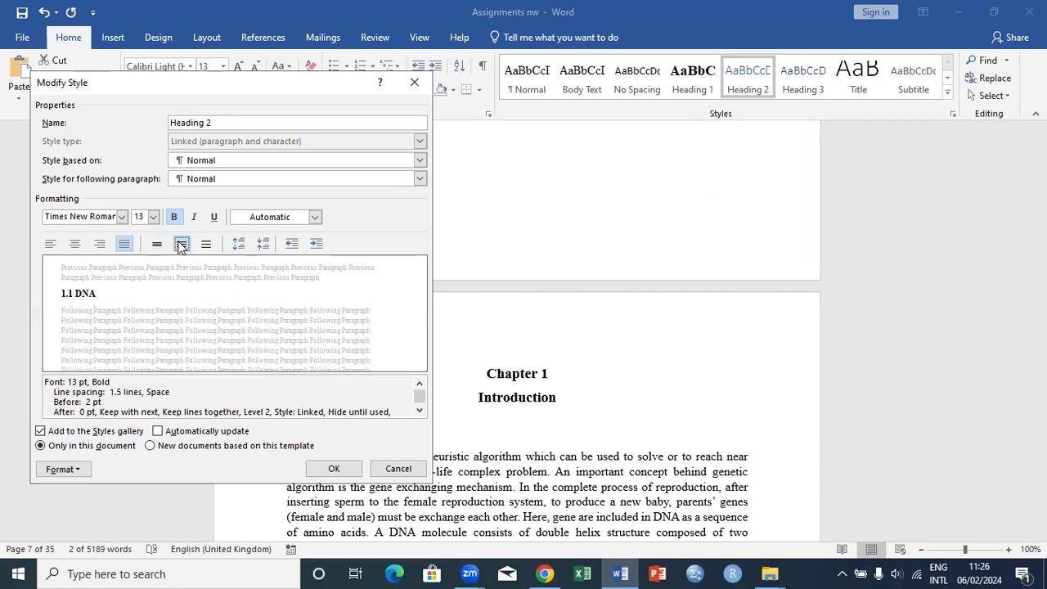
pyautogui.click(207, 247)
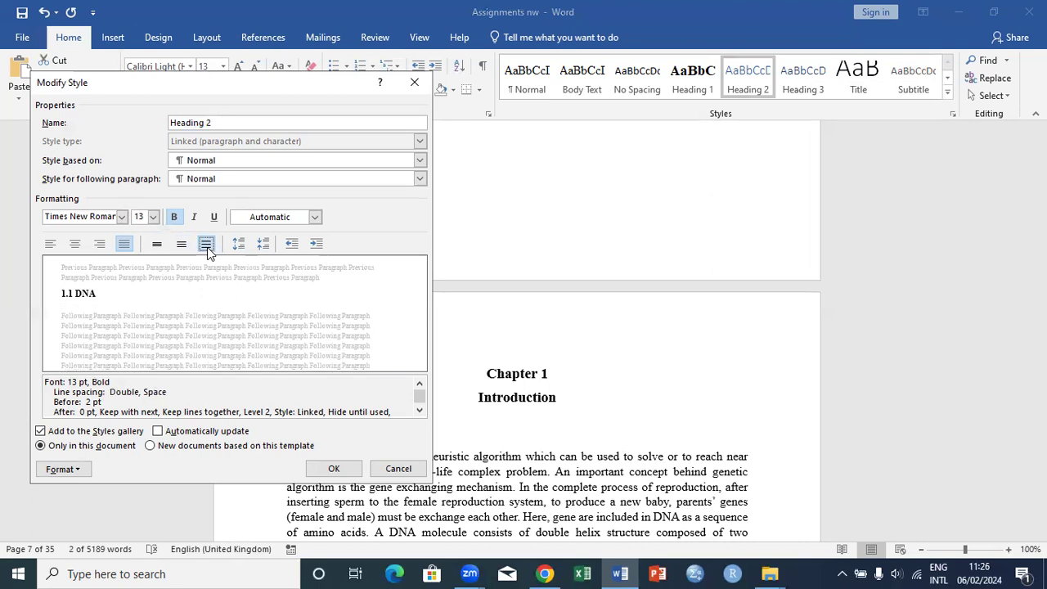
pyautogui.click(182, 247)
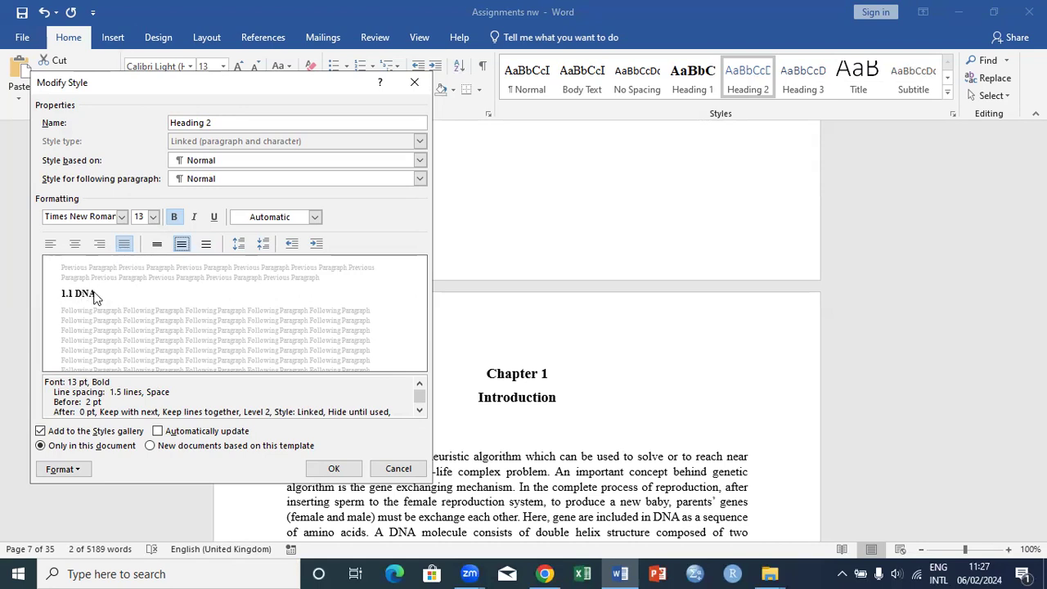
pyautogui.click(333, 468)
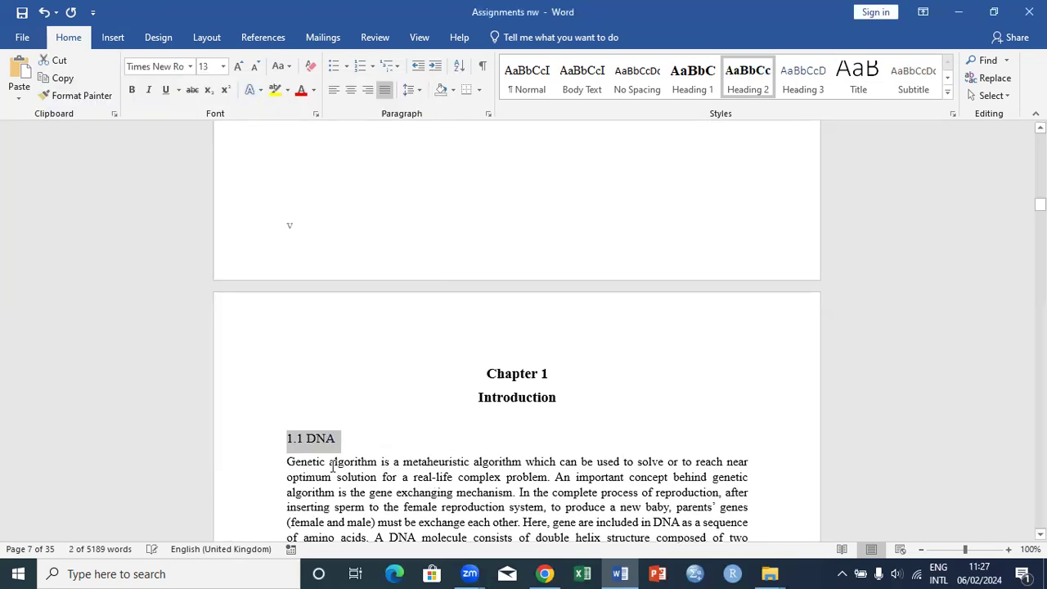
# - Reapply the modified Heading 2 style to the 1.1 DNA subheading and apply it to the 1.2 Chromosomes subheading
pyautogui.click(752, 76)
pyautogui.click(323, 446)
pyautogui.scroll(-10, 324, 445)
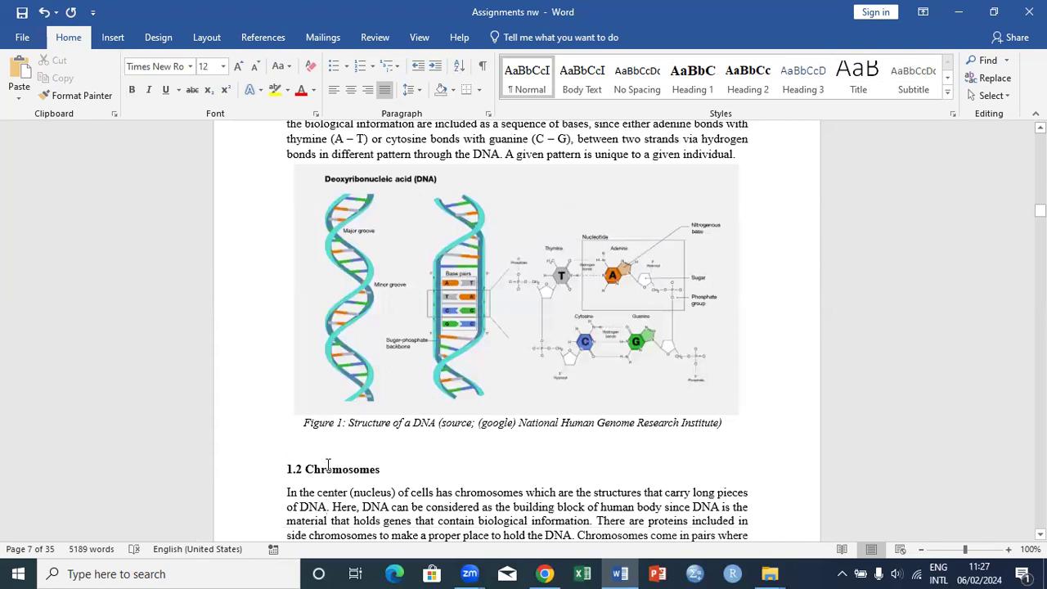
pyautogui.click(330, 465)
pyautogui.click(747, 76)
pyautogui.press('Down')
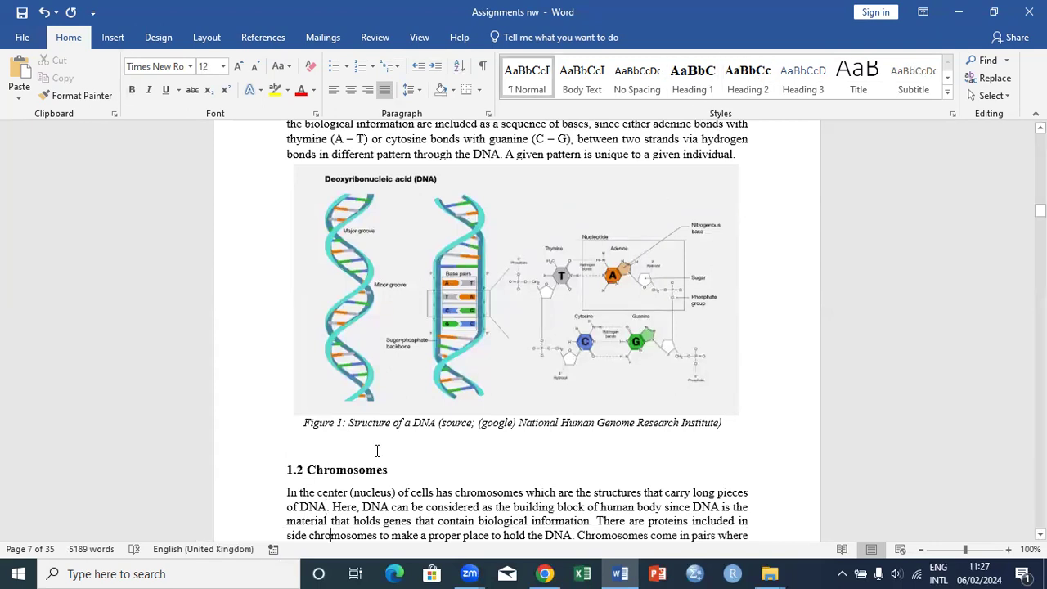
# - Apply the Heading 2 style to the 1.3 Evolution subheading
pyautogui.press('Down')
pyautogui.press('Down')
pyautogui.press('Down')
pyautogui.press('Down')
pyautogui.press('Down')
pyautogui.press('Down')
pyautogui.press('Down')
pyautogui.press('Down')
pyautogui.press('Down')
pyautogui.press('Down')
pyautogui.press('Down')
pyautogui.press('Down')
pyautogui.press('Down')
pyautogui.press('Down')
pyautogui.press('Down')
pyautogui.press('Down')
pyautogui.press('Up')
pyautogui.press('Up')
pyautogui.press('Up')
pyautogui.press('Up')
pyautogui.press('Up')
pyautogui.press('Up')
pyautogui.press('Up')
pyautogui.press('Up')
pyautogui.press('Up')
pyautogui.press('Up')
pyautogui.press('Up')
pyautogui.press('Up')
pyautogui.press('Up')
pyautogui.press('Up')
pyautogui.press('Up')
pyautogui.press('Up')
pyautogui.press('Up')
pyautogui.press('Up')
pyautogui.press('Up')
pyautogui.press('Up')
pyautogui.press('Down')
pyautogui.press('Down')
pyautogui.press('Down')
pyautogui.press('Down')
pyautogui.press('Down')
pyautogui.press('Down')
pyautogui.press('Down')
pyautogui.press('Down')
pyautogui.press('Down')
pyautogui.press('Down')
pyautogui.press('Down')
pyautogui.press('Down')
pyautogui.press('Down')
pyautogui.press('Down')
pyautogui.press('Down')
pyautogui.press('Down')
pyautogui.press('Down')
pyautogui.press('Down')
pyautogui.press('Down')
pyautogui.press('Down')
pyautogui.press('Down')
pyautogui.press('Down')
pyautogui.press('Down')
pyautogui.press('Down')
pyautogui.press('Down')
pyautogui.press('Down')
pyautogui.press('Down')
pyautogui.press('Down')
pyautogui.press('Down')
pyautogui.press('Down')
pyautogui.press('Down')
pyautogui.press('Down')
pyautogui.press('Down')
pyautogui.click(330, 232)
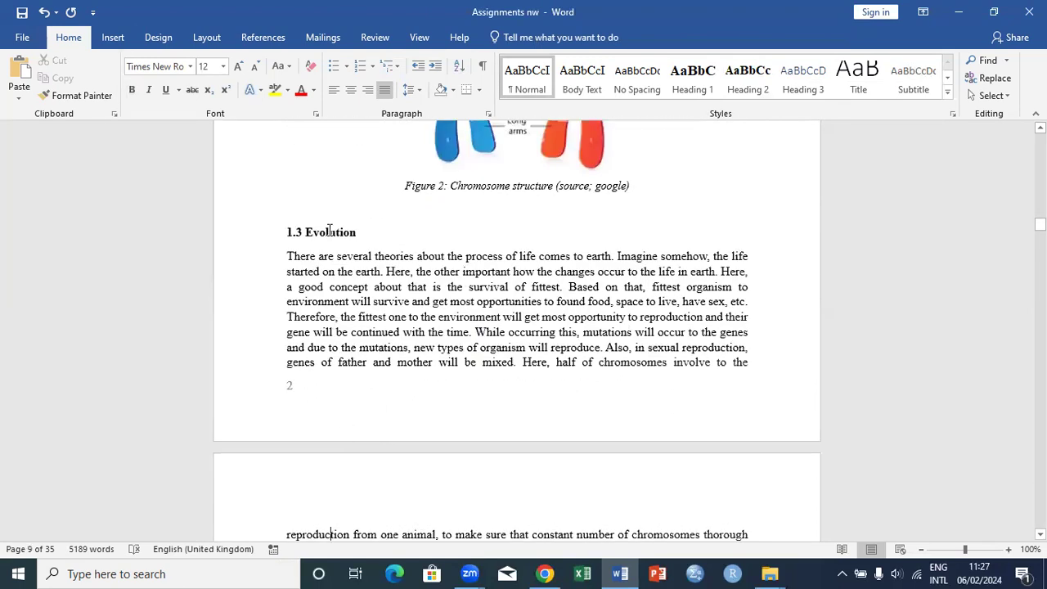
pyautogui.click(747, 82)
# - Apply the Heading 2 style to the 1.4 Genetic algorithm subheading
pyautogui.press('Down')
pyautogui.press('Down')
pyautogui.press('Down')
pyautogui.press('Down')
pyautogui.press('Down')
pyautogui.press('Down')
pyautogui.press('Down')
pyautogui.press('Down')
pyautogui.press('Down')
pyautogui.press('Down')
pyautogui.press('Down')
pyautogui.press('Down')
pyautogui.press('Down')
pyautogui.press('Down')
pyautogui.press('Down')
pyautogui.press('Down')
pyautogui.press('Down')
pyautogui.press('Down')
pyautogui.press('Down')
pyautogui.press('Down')
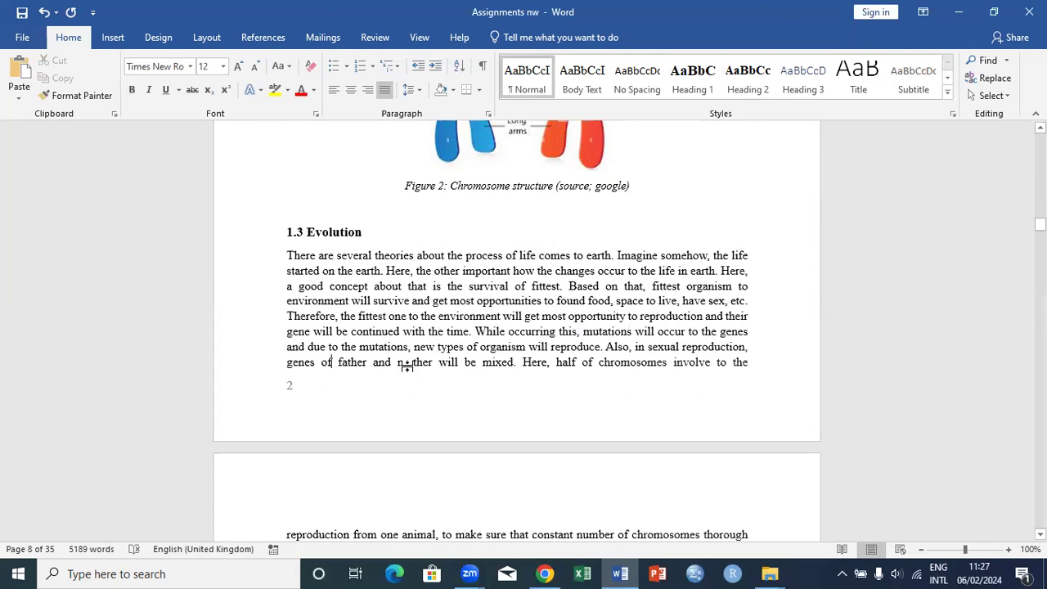
pyautogui.click(333, 419)
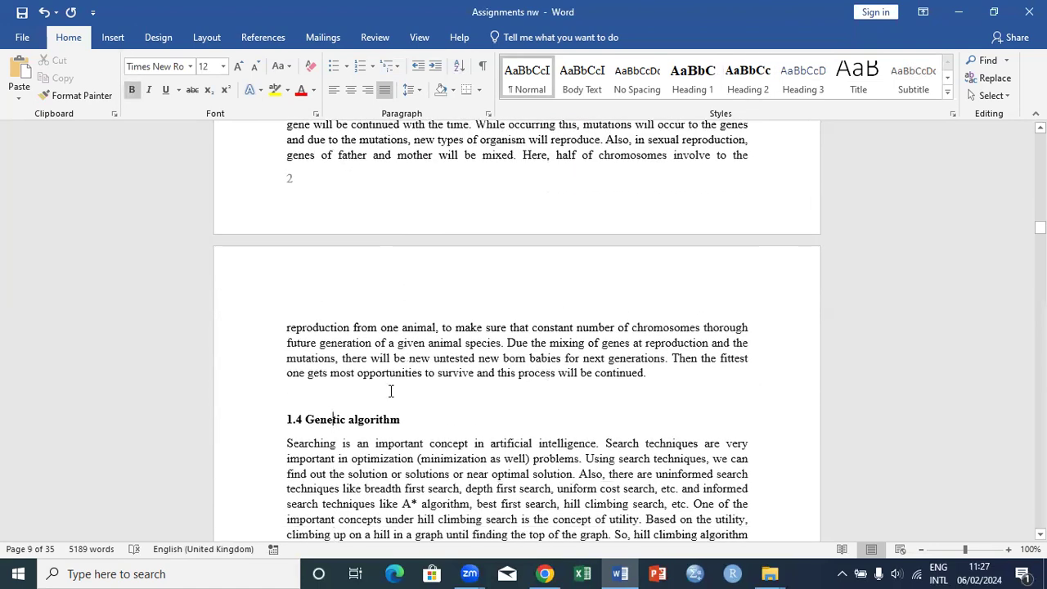
pyautogui.click(753, 82)
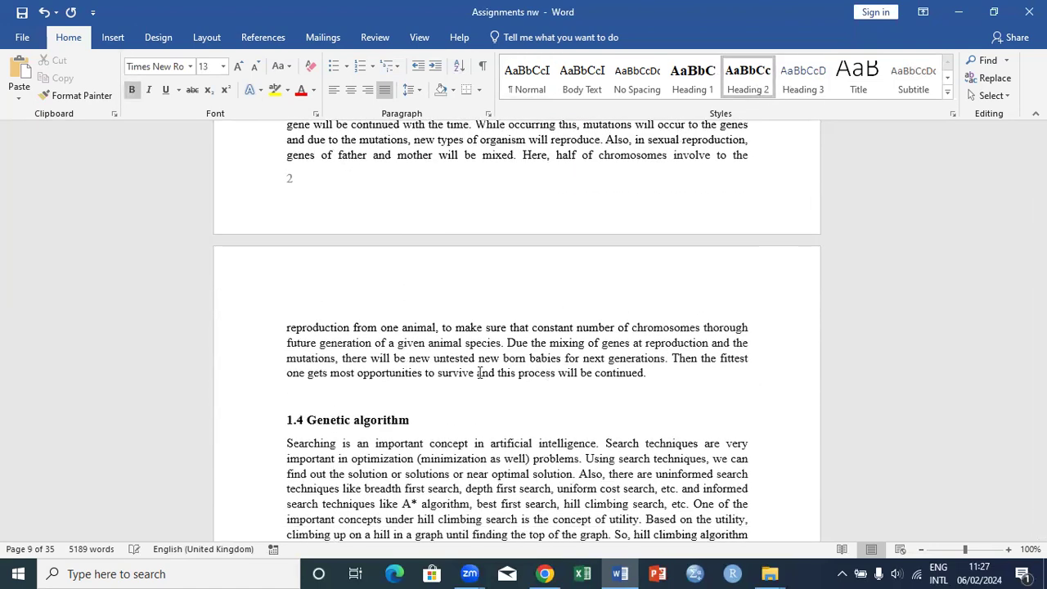
# - Reapply the Heading 1 style to both title lines, Chapter 2 and Genetic algorithm programme
pyautogui.press('Down')
pyautogui.press('Down')
pyautogui.press('Down')
pyautogui.press('Down')
pyautogui.press('Down')
pyautogui.press('Down')
pyautogui.press('Down')
pyautogui.press('Down')
pyautogui.press('Down')
pyautogui.press('Down')
pyautogui.press('Down')
pyautogui.press('Down')
pyautogui.press('Down')
pyautogui.press('Down')
pyautogui.press('Down')
pyautogui.press('Down')
pyautogui.press('Down')
pyautogui.press('Down')
pyautogui.press('Down')
pyautogui.press('Down')
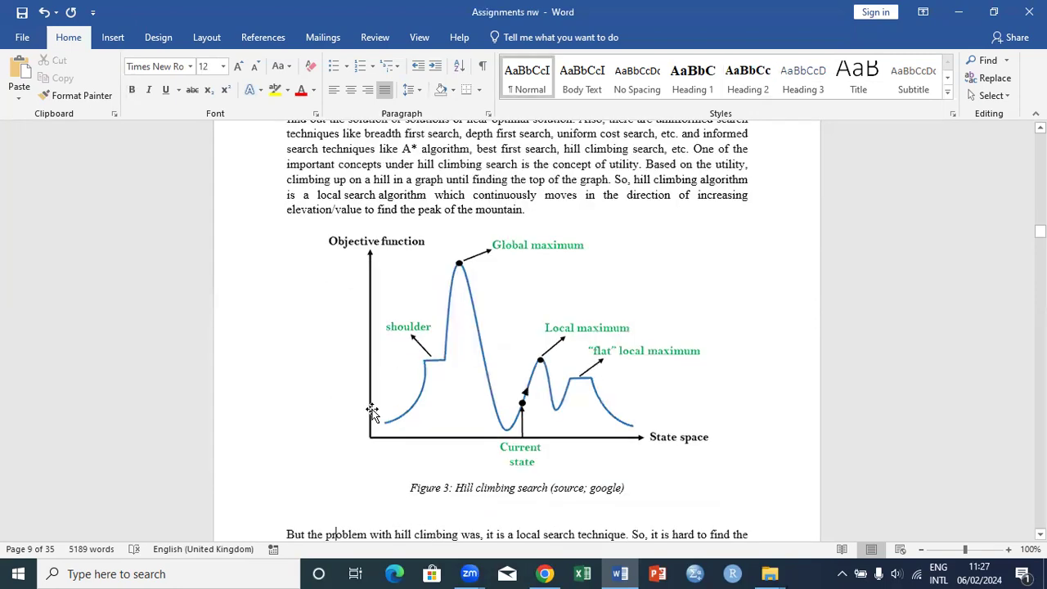
pyautogui.press('Down')
pyautogui.press('Down')
pyautogui.press('Down')
pyautogui.press('Down')
pyautogui.press('Down')
pyautogui.press('Down')
pyautogui.press('Down')
pyautogui.press('Down')
pyautogui.press('Down')
pyautogui.press('Down')
pyautogui.press('Down')
pyautogui.press('Down')
pyautogui.press('Down')
pyautogui.press('Down')
pyautogui.press('Down')
pyautogui.press('Down')
pyautogui.press('Down')
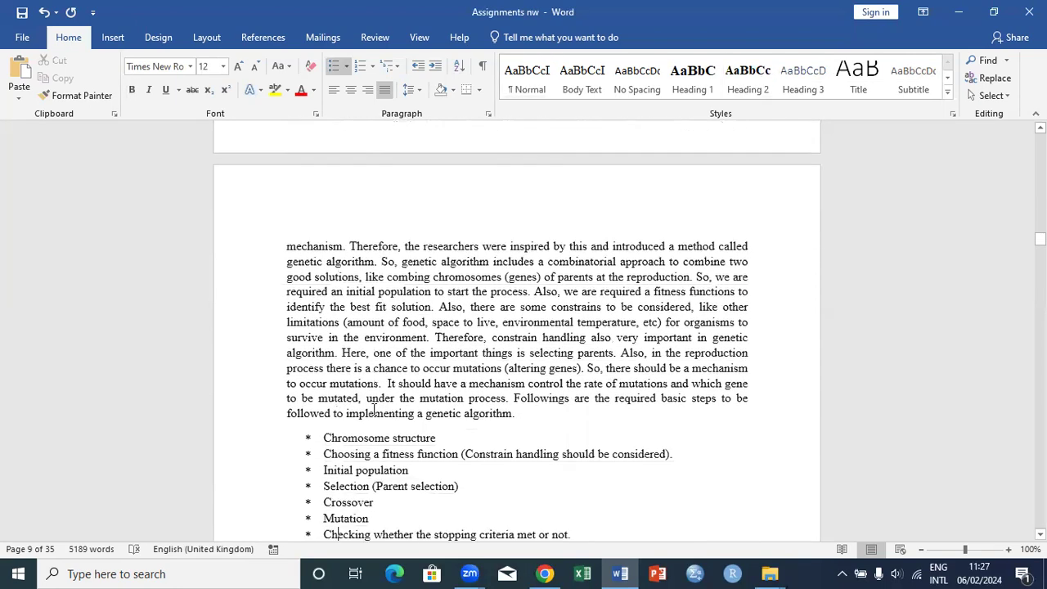
pyautogui.press('Down')
pyautogui.press('Down')
pyautogui.press('Down')
pyautogui.press('Down')
pyautogui.press('Down')
pyautogui.press('Down')
pyautogui.press('Down')
pyautogui.press('Down')
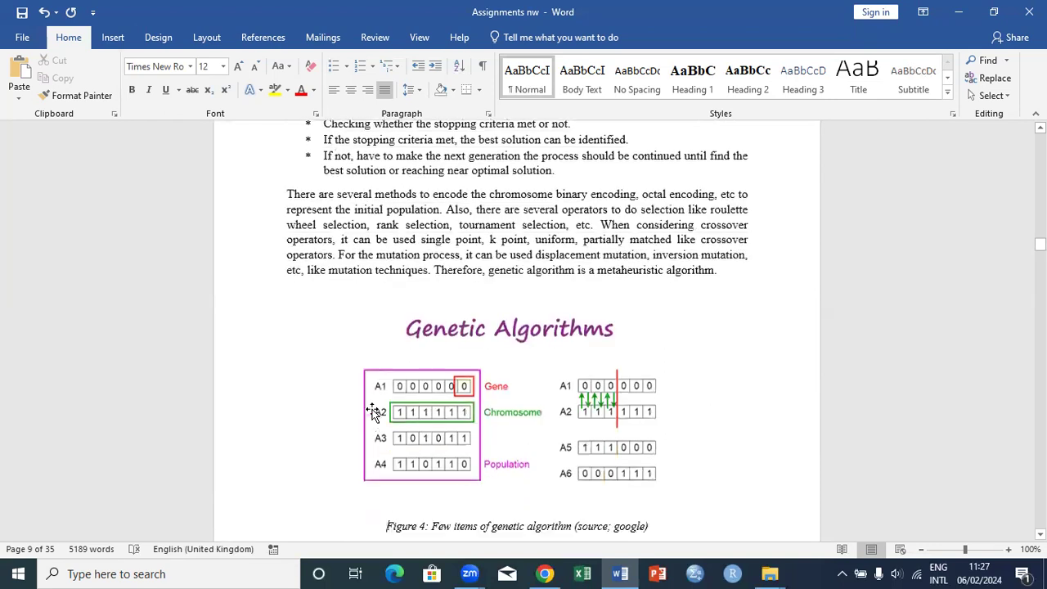
pyautogui.press('Down')
pyautogui.press('Down')
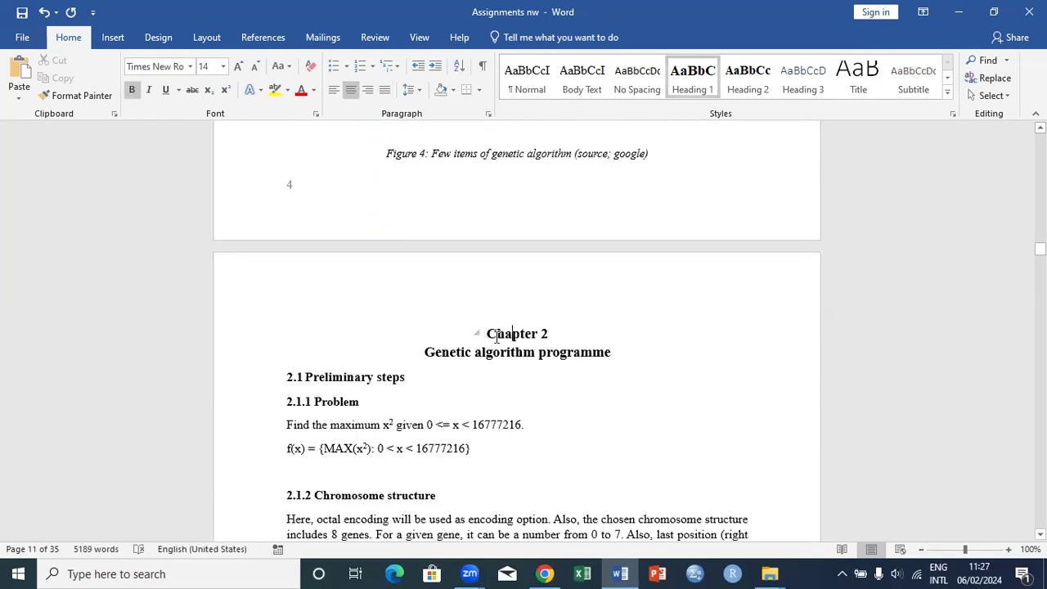
pyautogui.moveTo(496, 333); pyautogui.dragTo(640, 362)
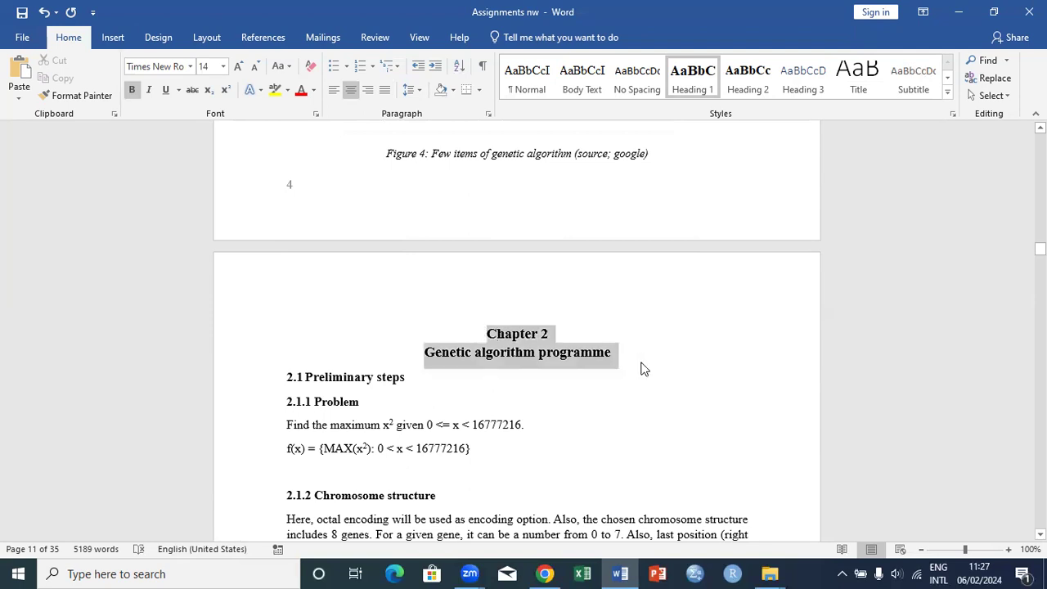
pyautogui.click(680, 81)
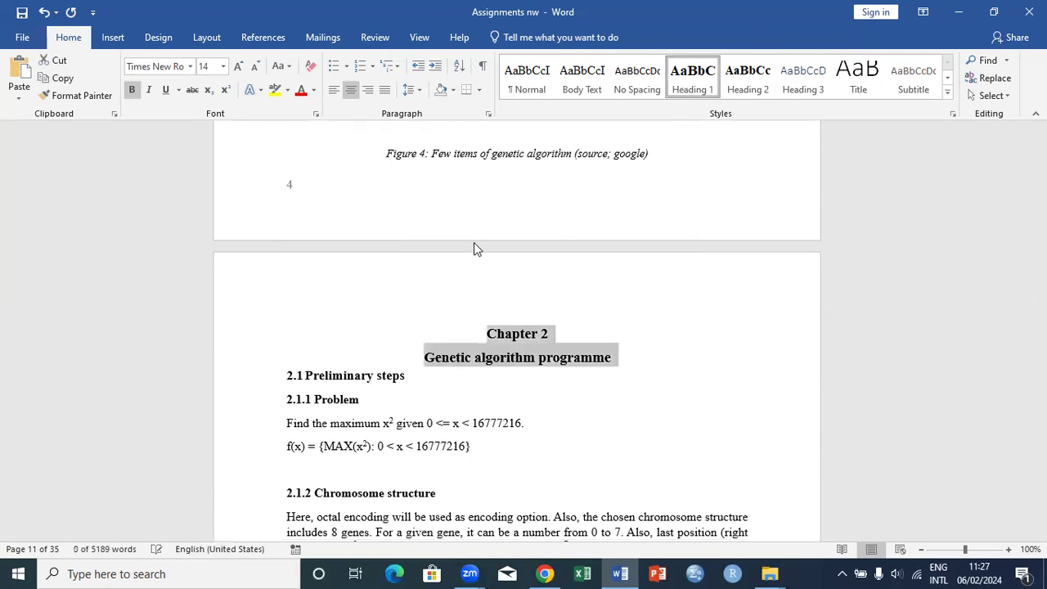
# - Apply the Heading 2 style to the Preliminary steps subheading and put the number 2.1 back in front of it
pyautogui.click(342, 376)
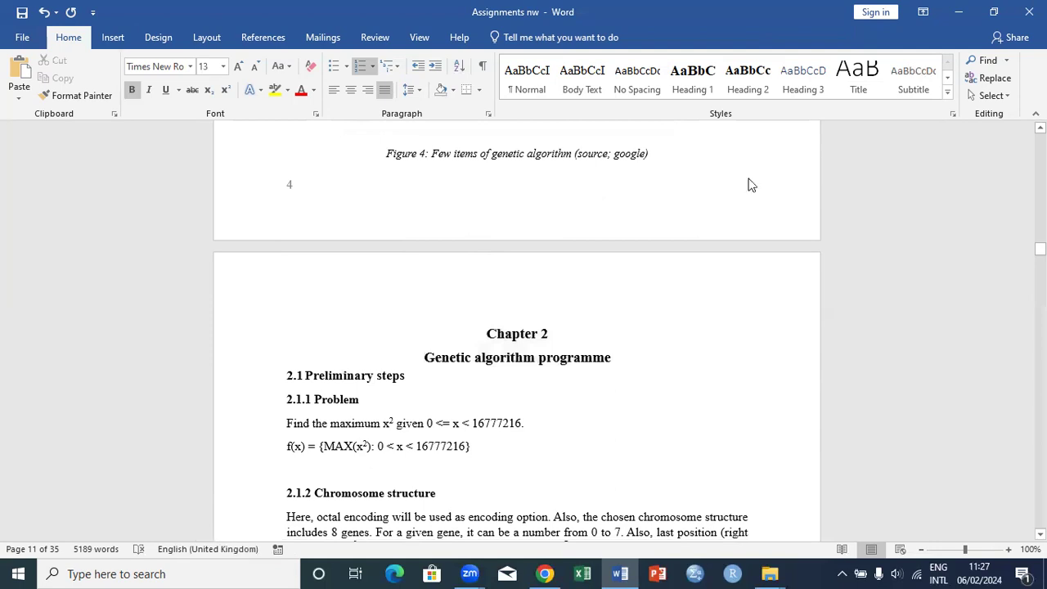
pyautogui.click(753, 79)
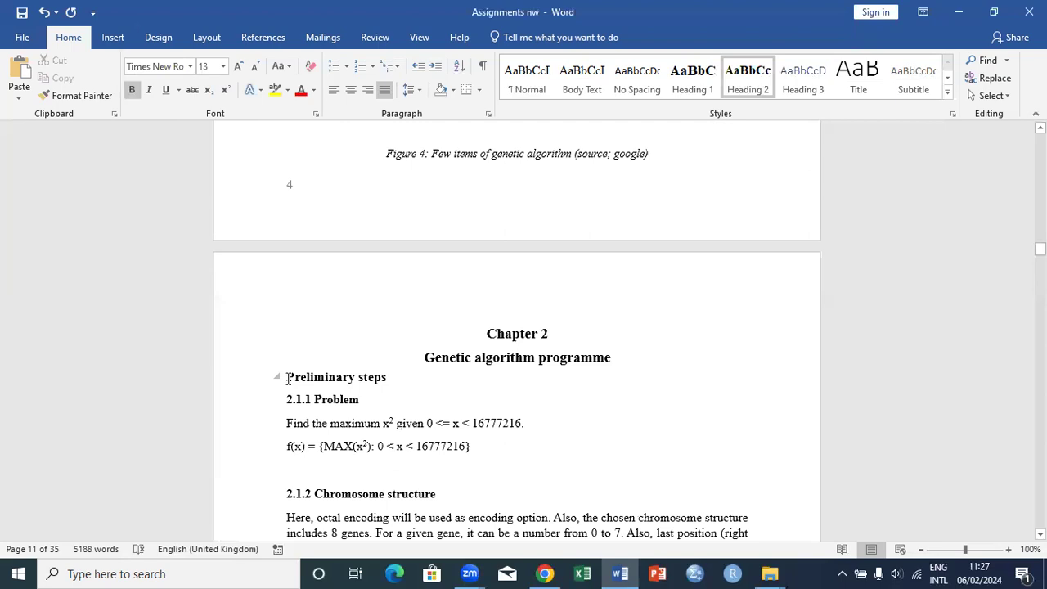
pyautogui.click(287, 377)
pyautogui.write('2.1')
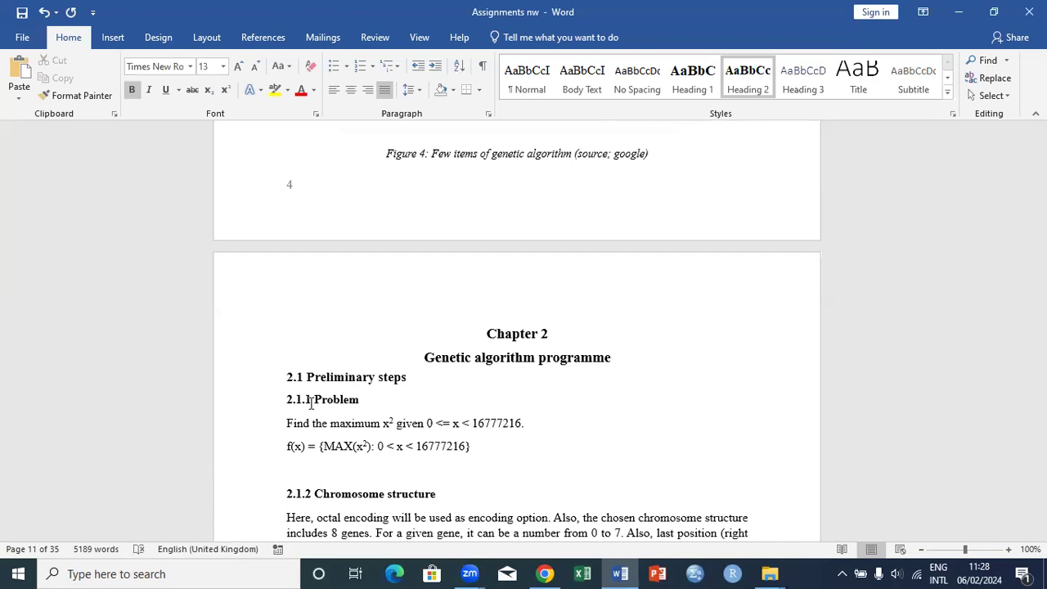
# - Apply the Heading 3 style to the whole 2.1.1 Problem subheading
pyautogui.click(362, 400)
pyautogui.moveTo(364, 400); pyautogui.dragTo(285, 392)
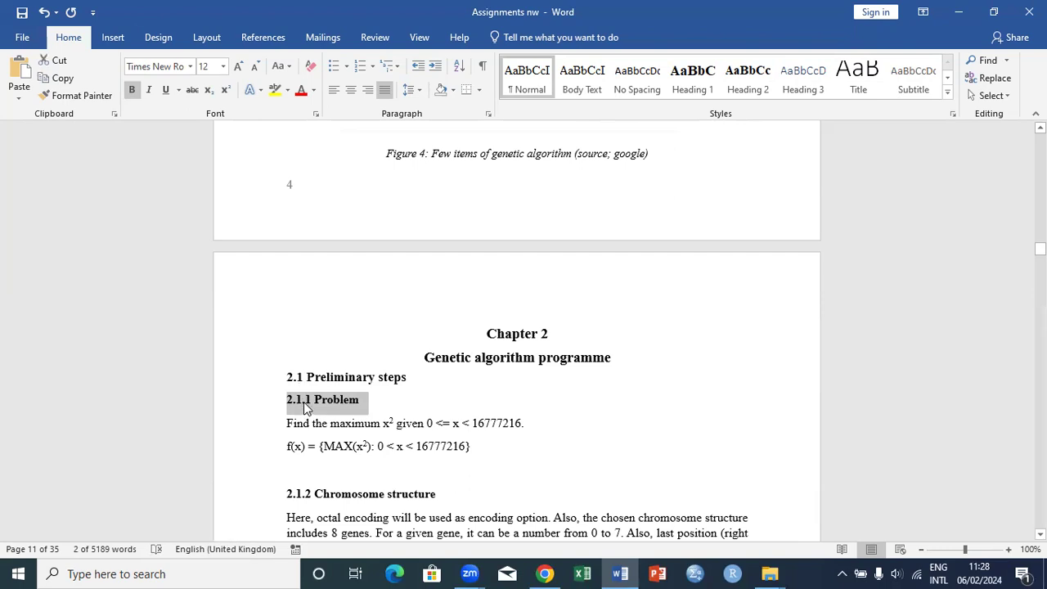
pyautogui.click(285, 406)
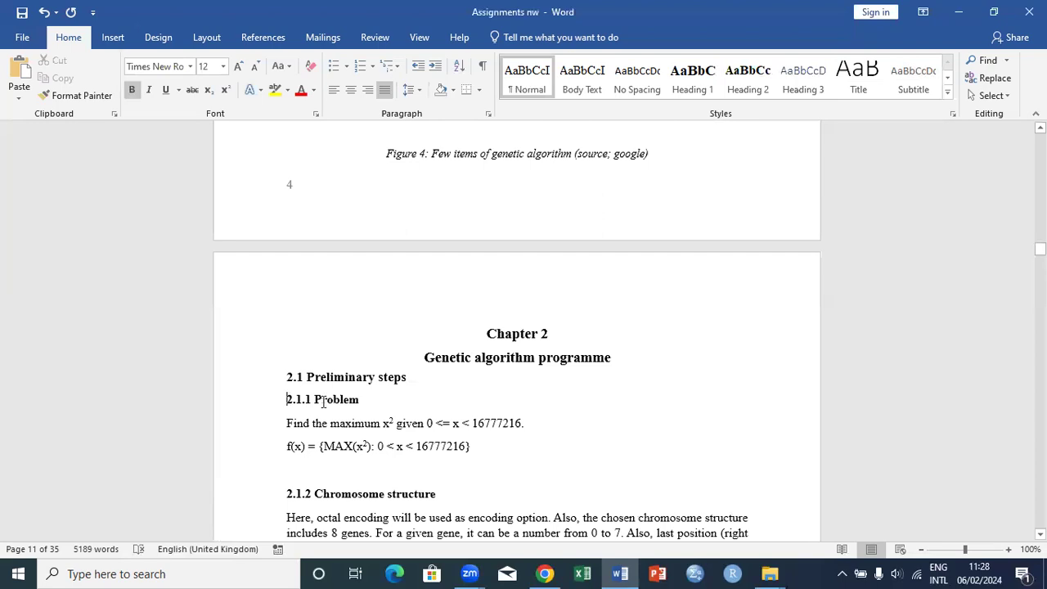
pyautogui.tripleClick(324, 401)
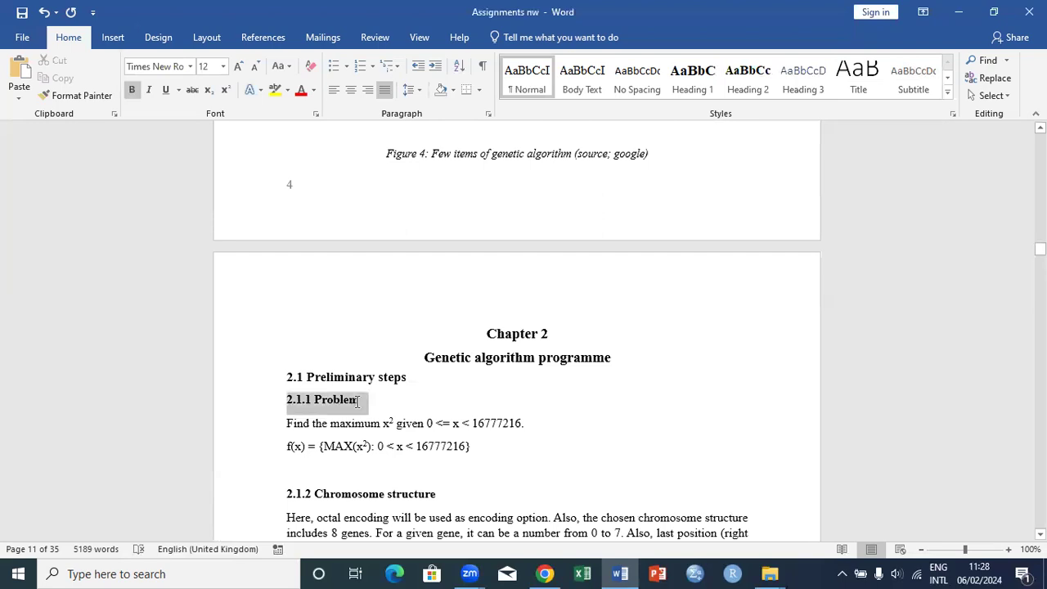
pyautogui.click(807, 86)
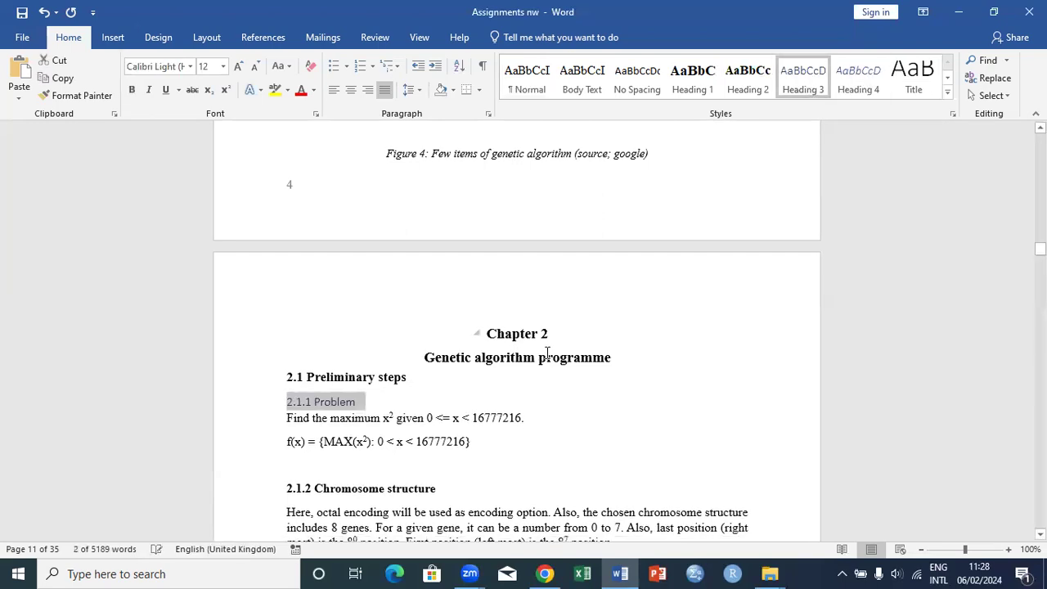
# - Modify the Heading 3 style to use bold Times New Roman in the Automatic font color with 1.5 line spacing
pyautogui.rightClick(805, 69)
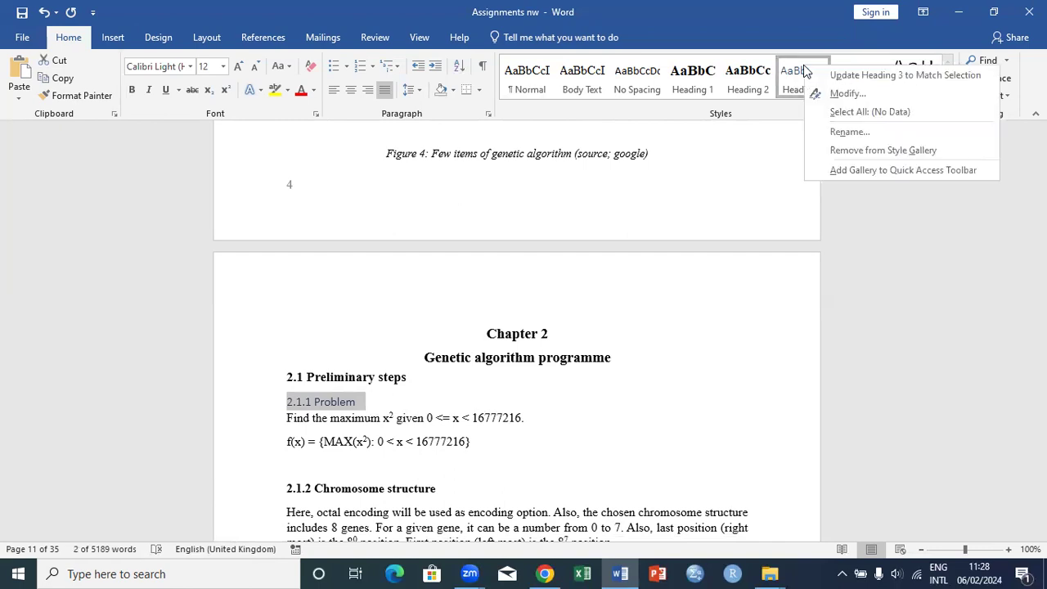
pyautogui.click(839, 94)
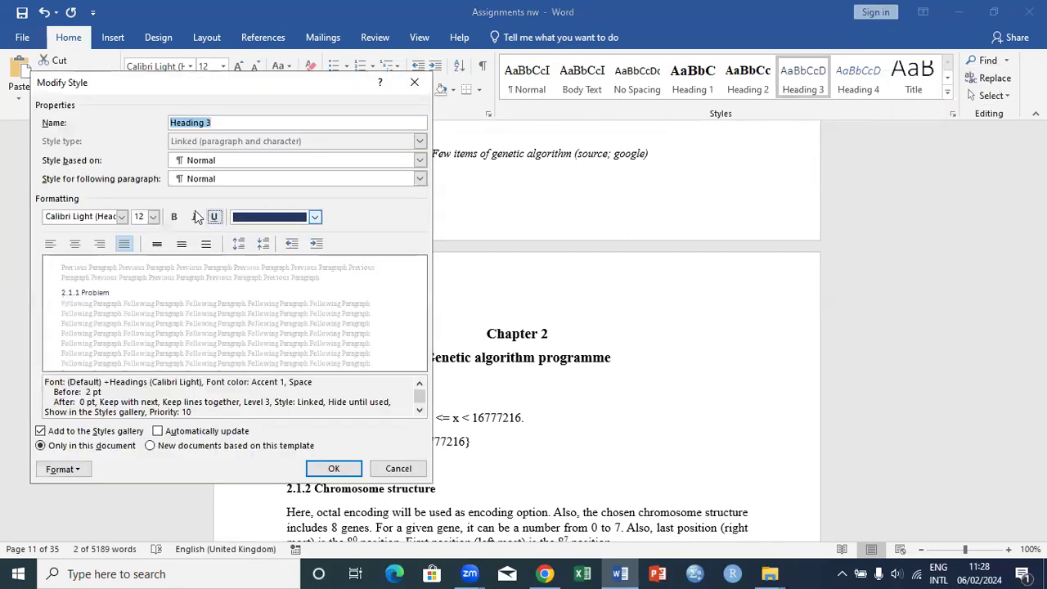
pyautogui.click(123, 217)
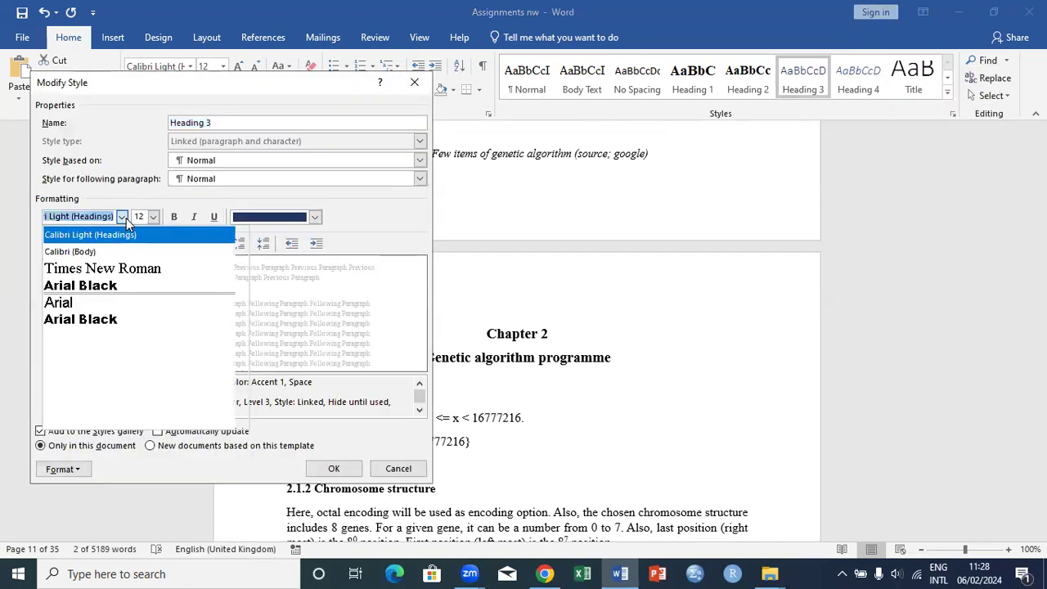
pyautogui.click(114, 270)
pyautogui.click(174, 216)
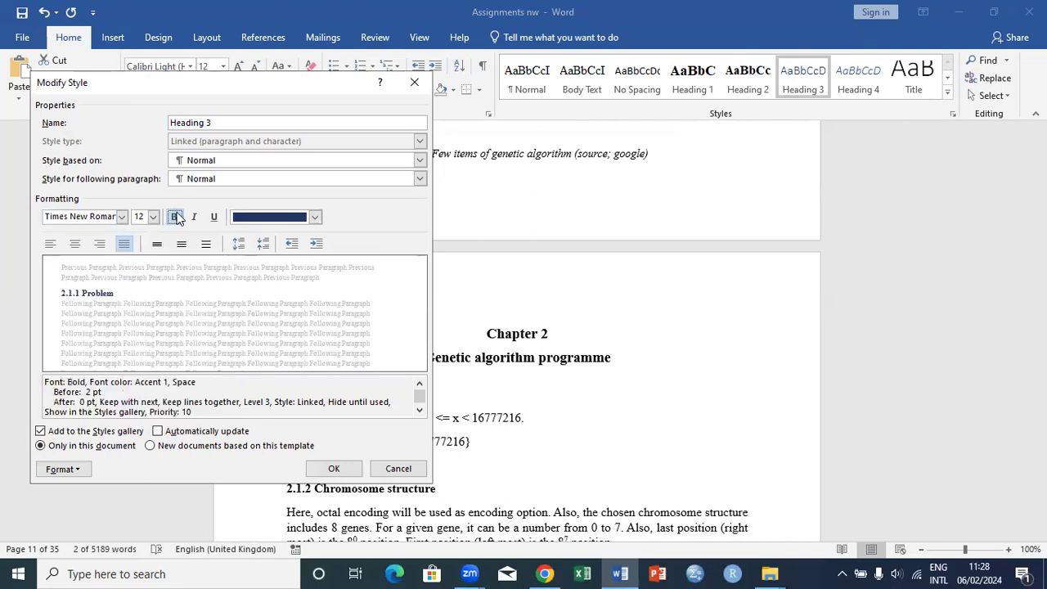
pyautogui.click(314, 218)
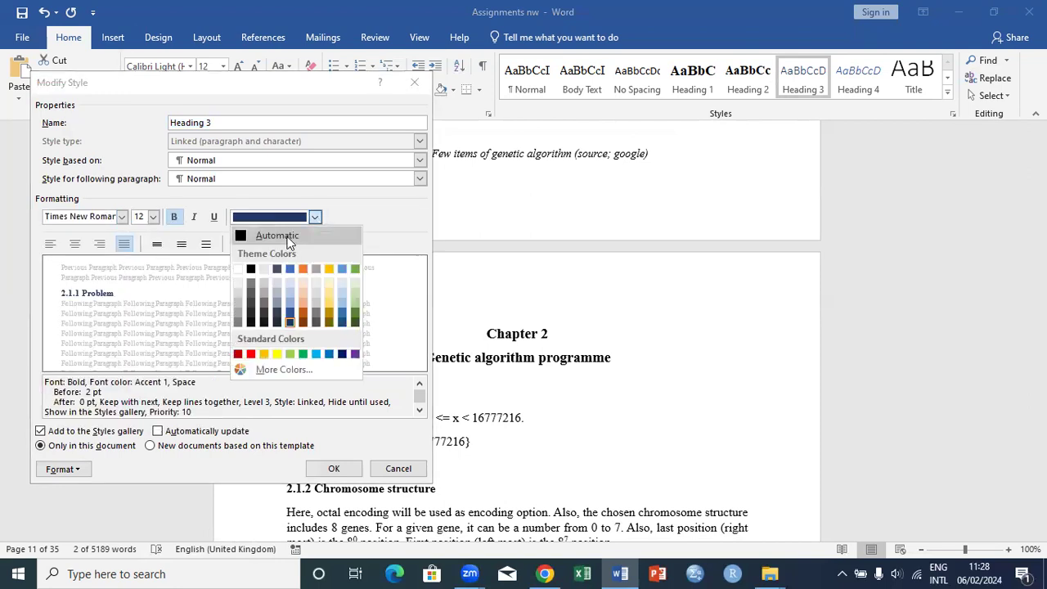
pyautogui.click(287, 239)
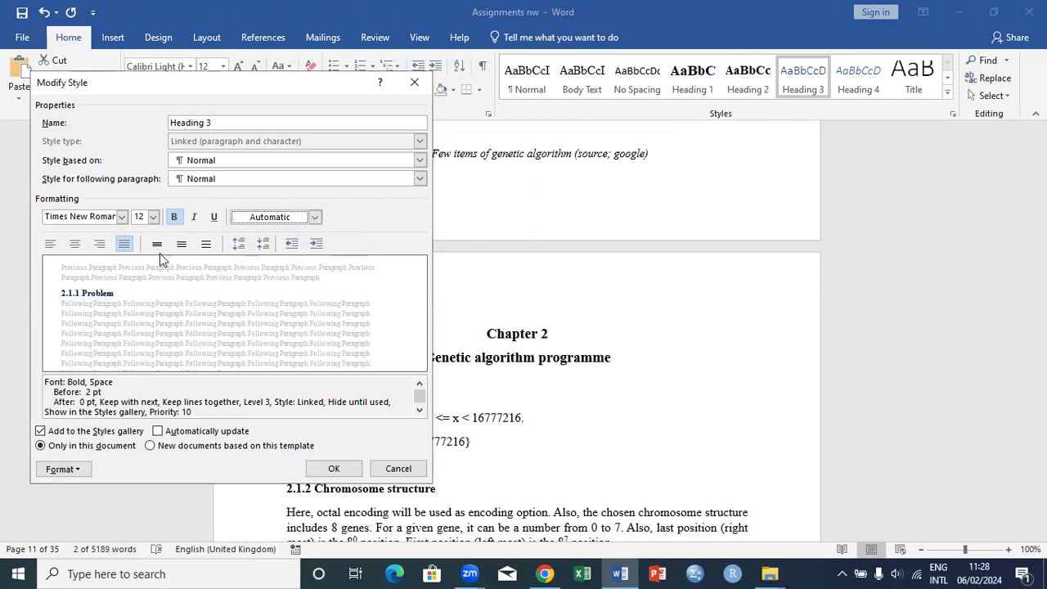
pyautogui.click(184, 245)
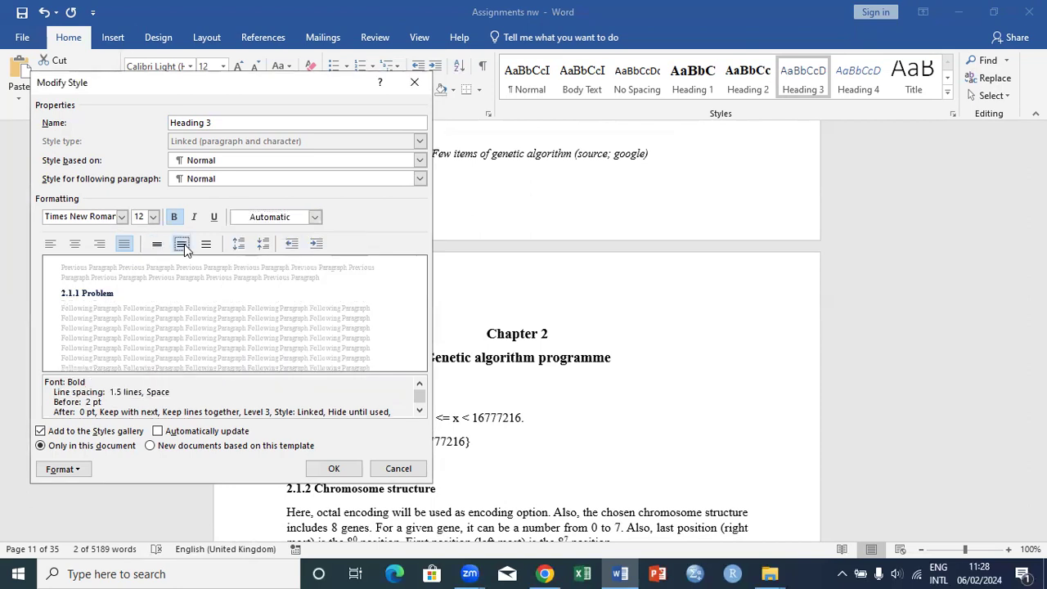
pyautogui.click(334, 469)
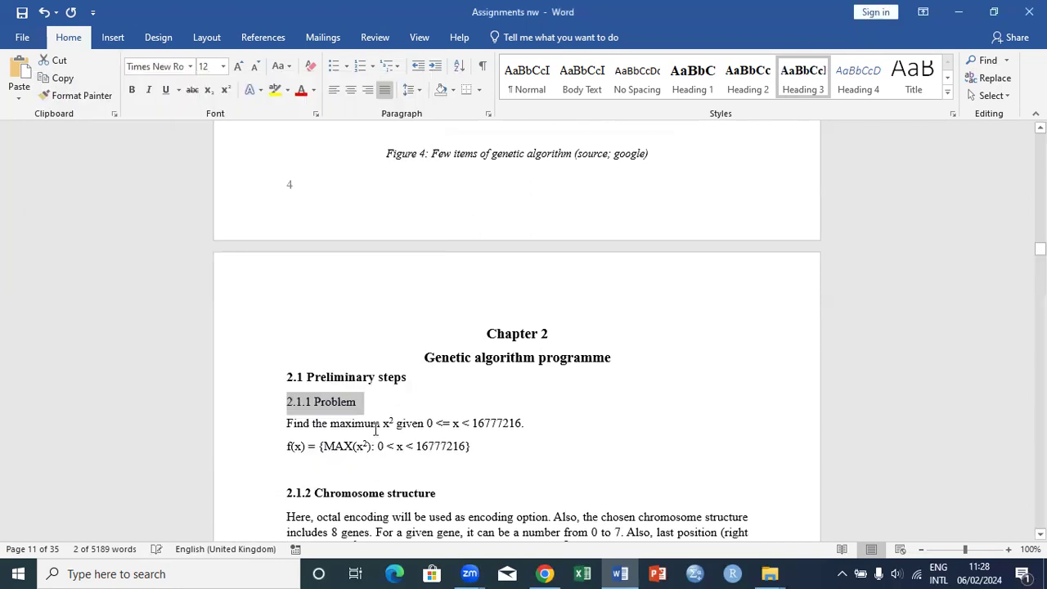
# - Apply the modified Heading 3 style to the 2.1.1 Problem and 2.1.2 Chromosome structure subheadings
pyautogui.click(804, 75)
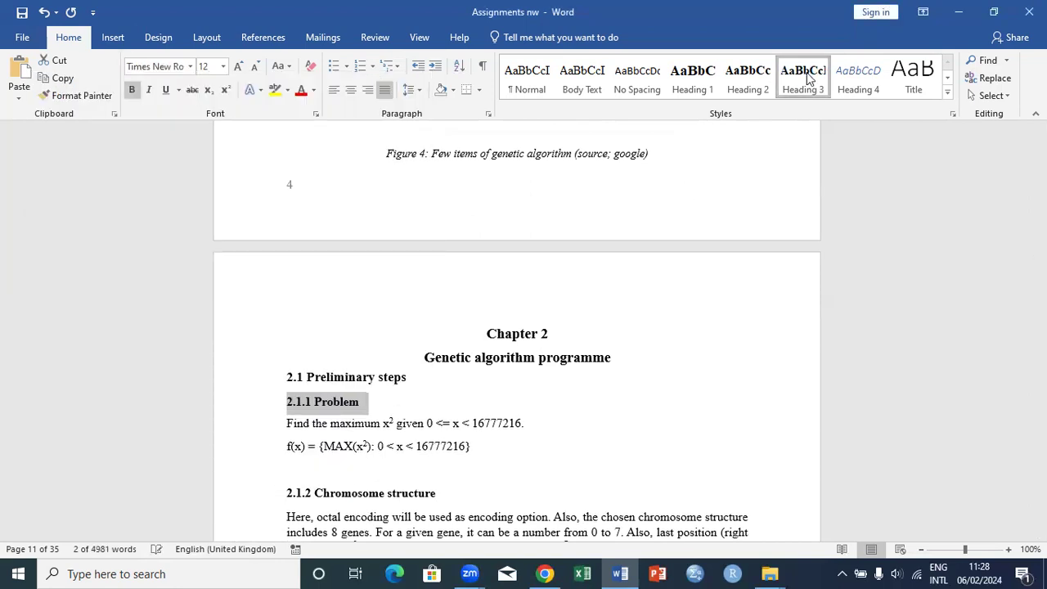
pyautogui.click(372, 419)
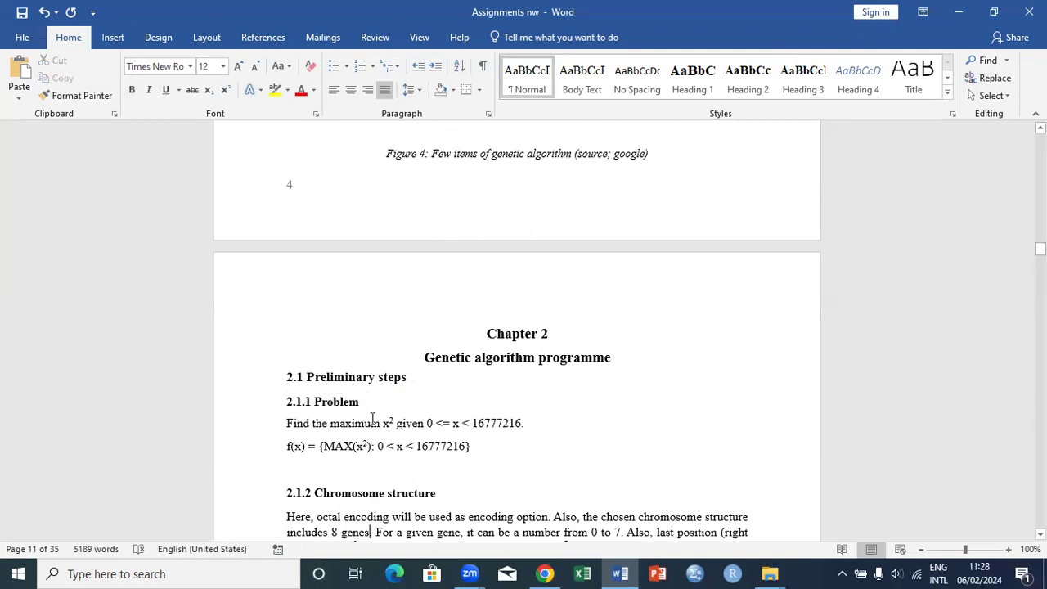
pyautogui.click(369, 493)
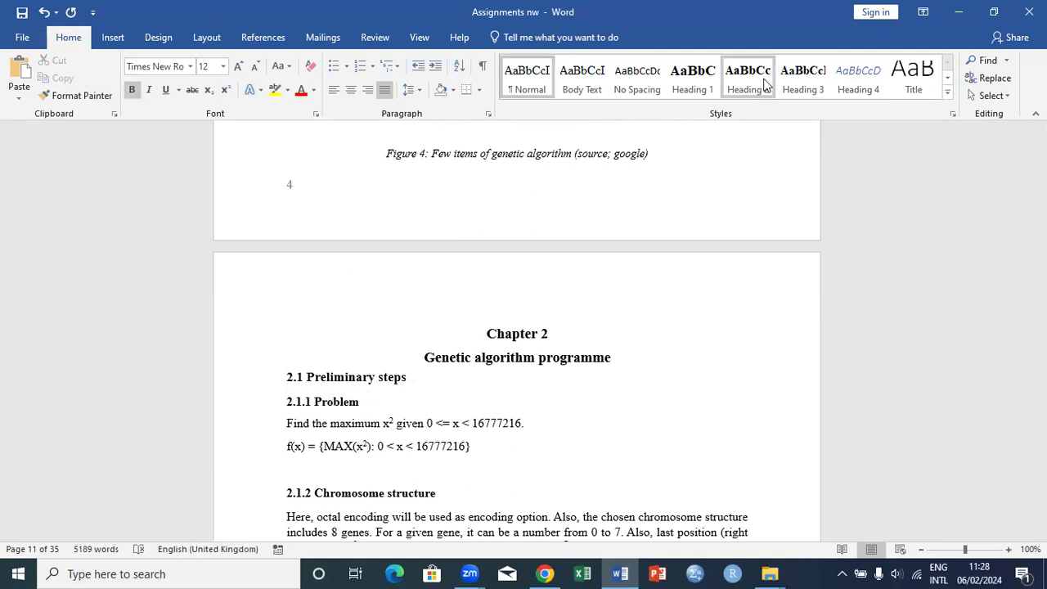
pyautogui.click(802, 82)
# - Apply the Heading 3 style to the 2.1.3 Fitness function subheading
pyautogui.press('Down')
pyautogui.press('Down')
pyautogui.press('Down')
pyautogui.press('Down')
pyautogui.press('Down')
pyautogui.press('Down')
pyautogui.press('Down')
pyautogui.press('Down')
pyautogui.press('Down')
pyautogui.press('Down')
pyautogui.press('Down')
pyautogui.press('Down')
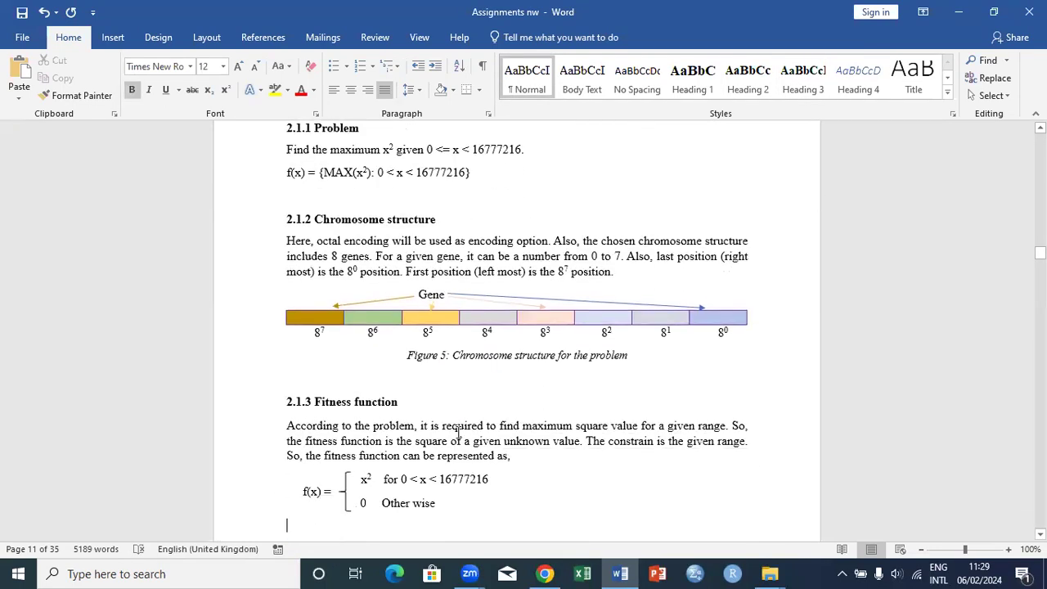
pyautogui.press('Down')
pyautogui.press('Down')
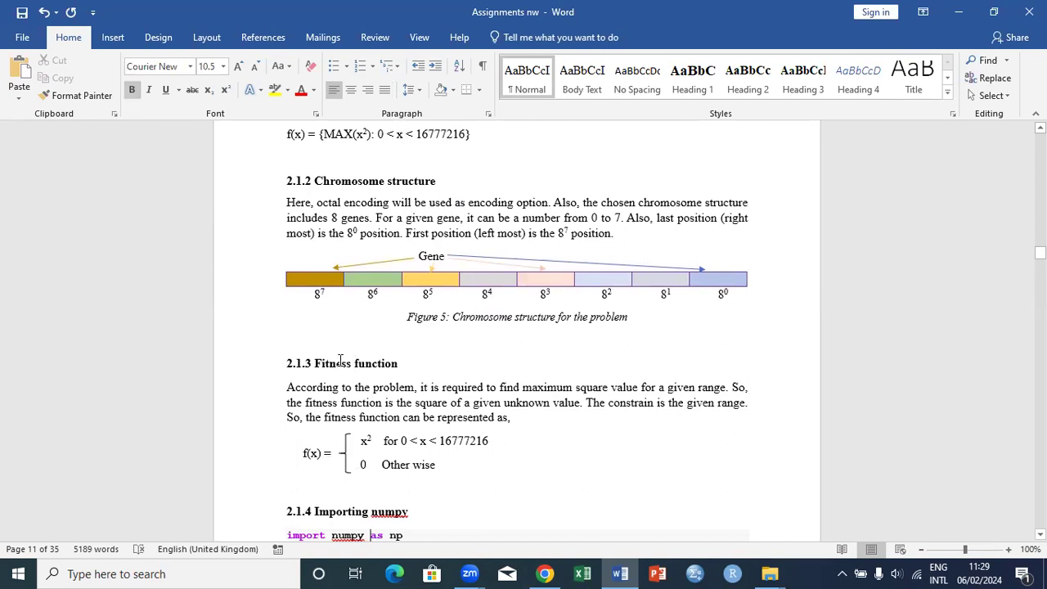
pyautogui.click(340, 360)
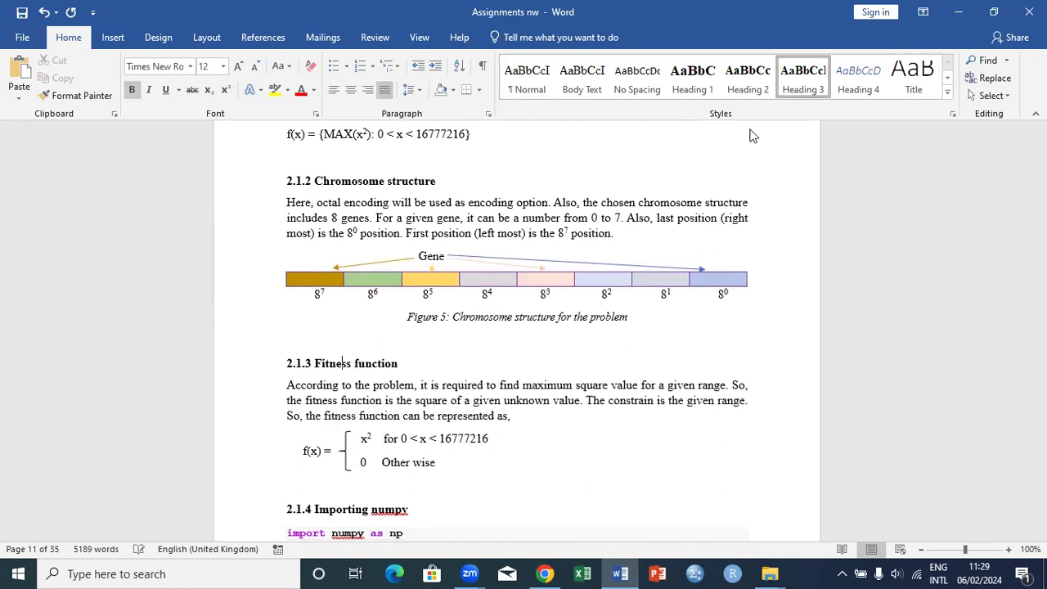
# - Apply the Heading 3 style to the 2.1.4 Importing numpy subheading
pyautogui.press('Down')
pyautogui.press('Down')
pyautogui.press('Down')
pyautogui.press('Down')
pyautogui.press('Down')
pyautogui.press('Down')
pyautogui.press('Down')
pyautogui.press('Down')
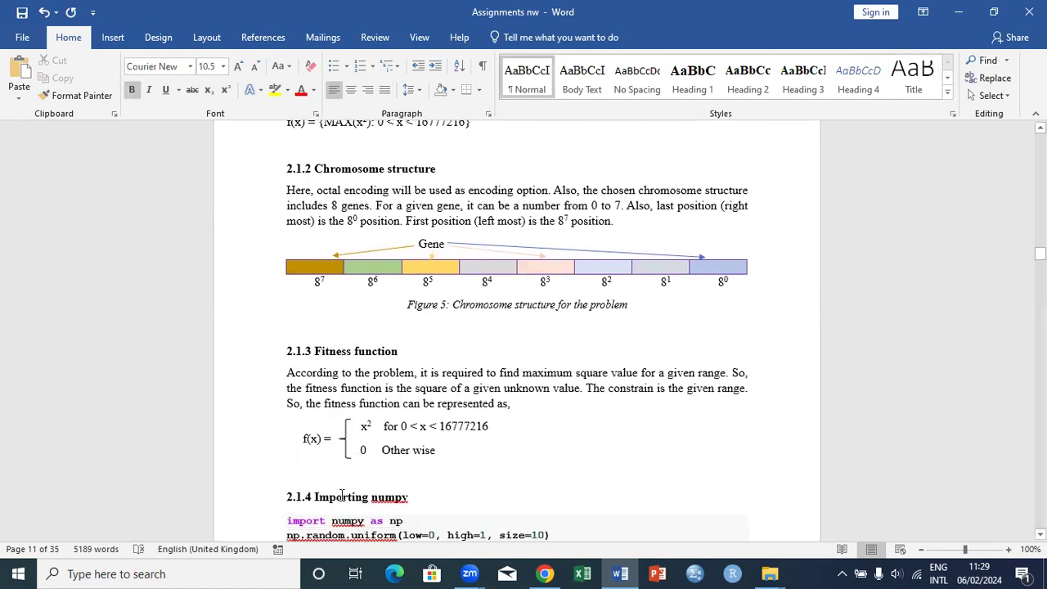
pyautogui.click(342, 496)
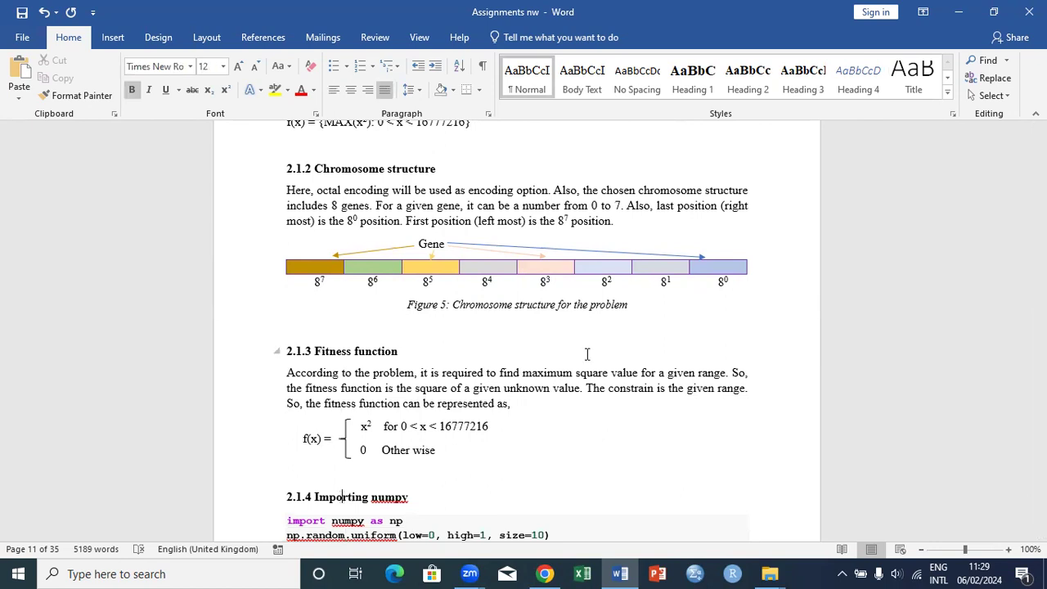
pyautogui.click(802, 75)
# - Apply the Heading 3 style to the 2.1.5 Initial population subheading
pyautogui.press('Down')
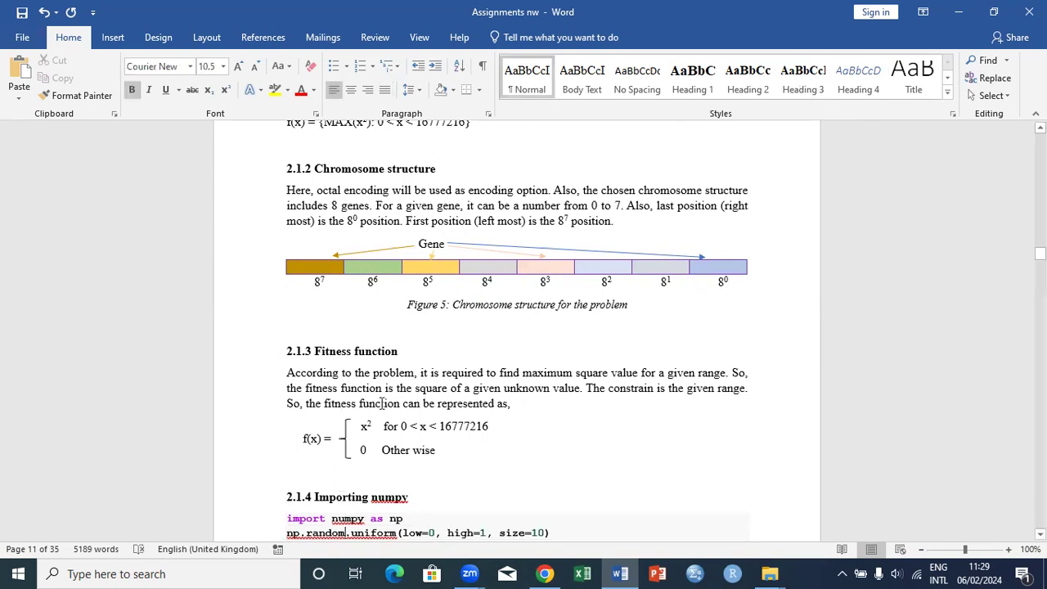
pyautogui.scroll(-7, 381, 403)
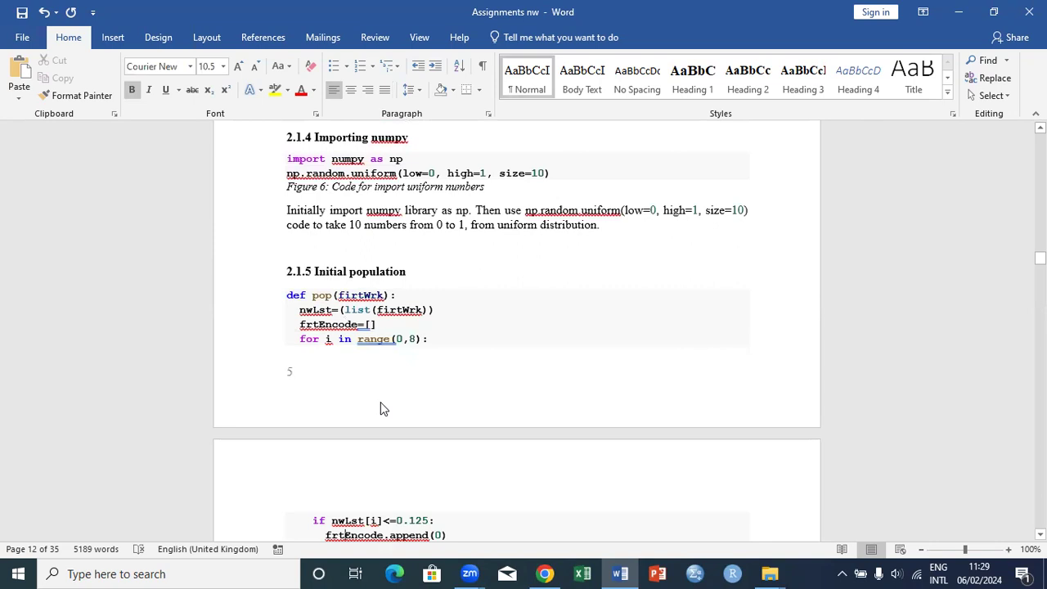
pyautogui.click(336, 273)
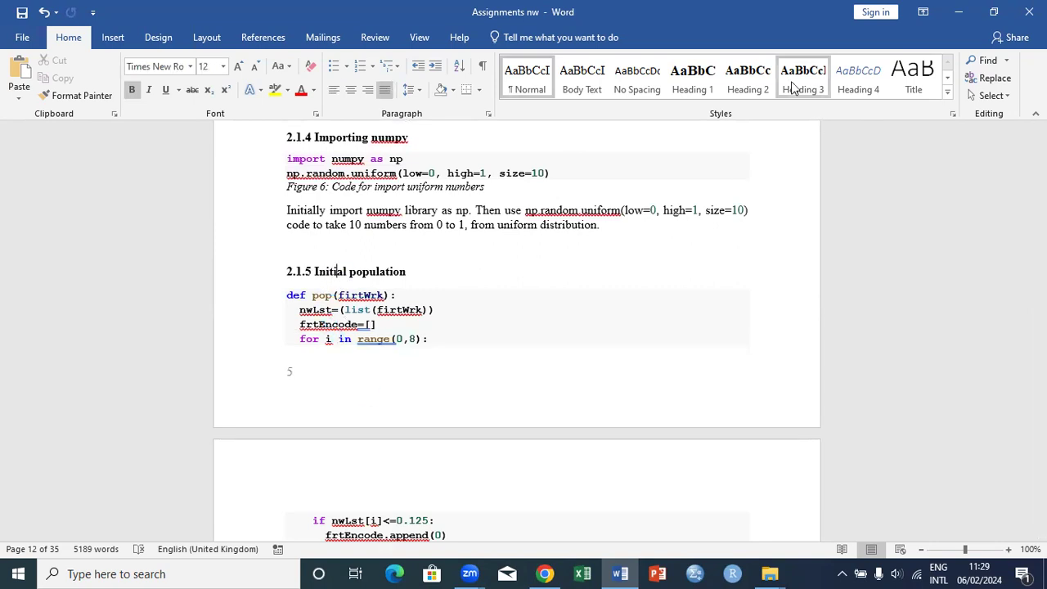
# - Return to the front pages and place the cursor on the empty line directly below the TABLE OF CONTENTS heading
pyautogui.press('Up')
pyautogui.press('Up')
pyautogui.press('Up')
pyautogui.press('Up')
pyautogui.press('Up')
pyautogui.press('Up')
pyautogui.press('Up')
pyautogui.press('Up')
pyautogui.press('Up')
pyautogui.press('Up')
pyautogui.press('Up')
pyautogui.press('Up')
pyautogui.press('Up')
pyautogui.press('Up')
pyautogui.press('Up')
pyautogui.press('Up')
pyautogui.press('Up')
pyautogui.press('Up')
pyautogui.press('Up')
pyautogui.press('Up')
pyautogui.press('Up')
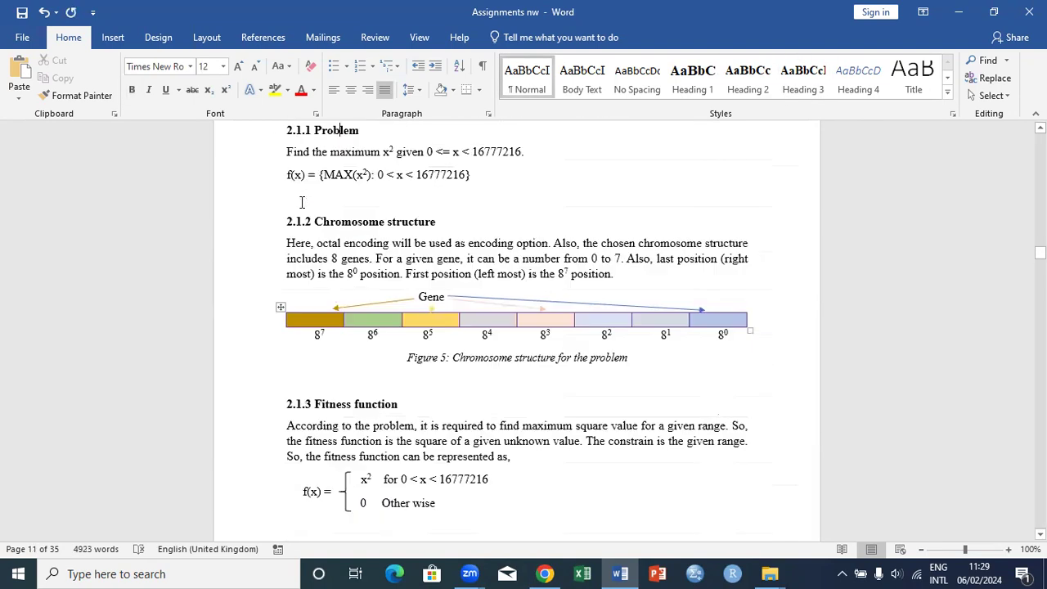
pyautogui.press('Up')
pyautogui.press('Up')
pyautogui.press('Up')
pyautogui.press('Up')
pyautogui.press('Up')
pyautogui.press('Up')
pyautogui.press('Up')
pyautogui.press('Up')
pyautogui.press('Up')
pyautogui.press('Up')
pyautogui.press('Up')
pyautogui.press('Up')
pyautogui.press('Up')
pyautogui.press('Up')
pyautogui.press('Up')
pyautogui.press('Up')
pyautogui.press('Up')
pyautogui.press('Up')
pyautogui.press('Up')
pyautogui.press('Up')
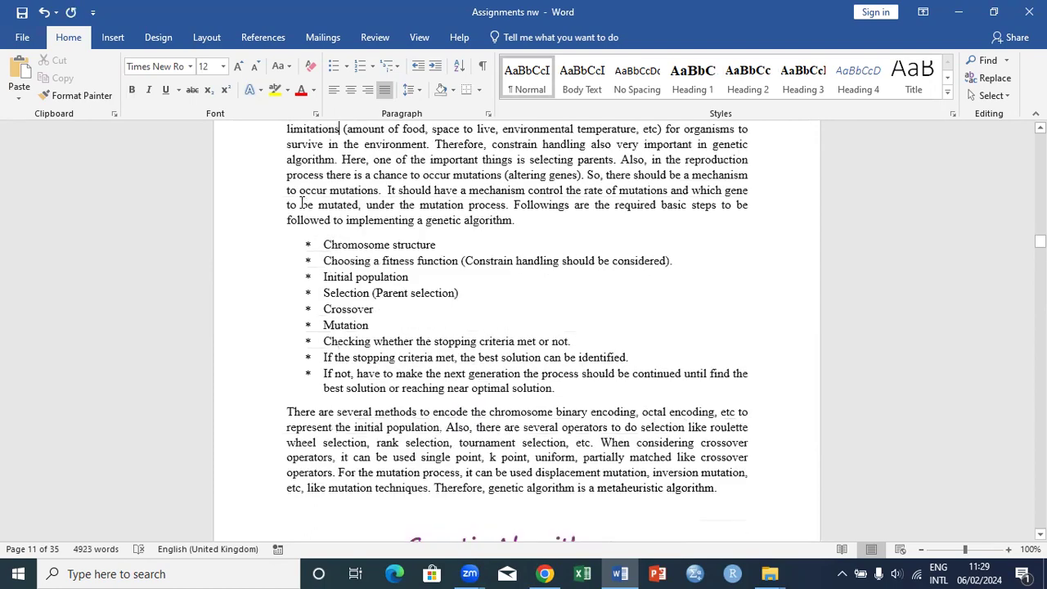
pyautogui.press('Up')
pyautogui.press('Up')
pyautogui.press('Up')
pyautogui.press('Up')
pyautogui.press('Up')
pyautogui.press('Up')
pyautogui.press('Up')
pyautogui.press('Up')
pyautogui.press('Up')
pyautogui.press('Up')
pyautogui.press('Up')
pyautogui.press('Up')
pyautogui.press('Up')
pyautogui.press('Up')
pyautogui.press('Up')
pyautogui.press('Up')
pyautogui.press('Up')
pyautogui.press('Up')
pyautogui.press('Up')
pyautogui.press('Up')
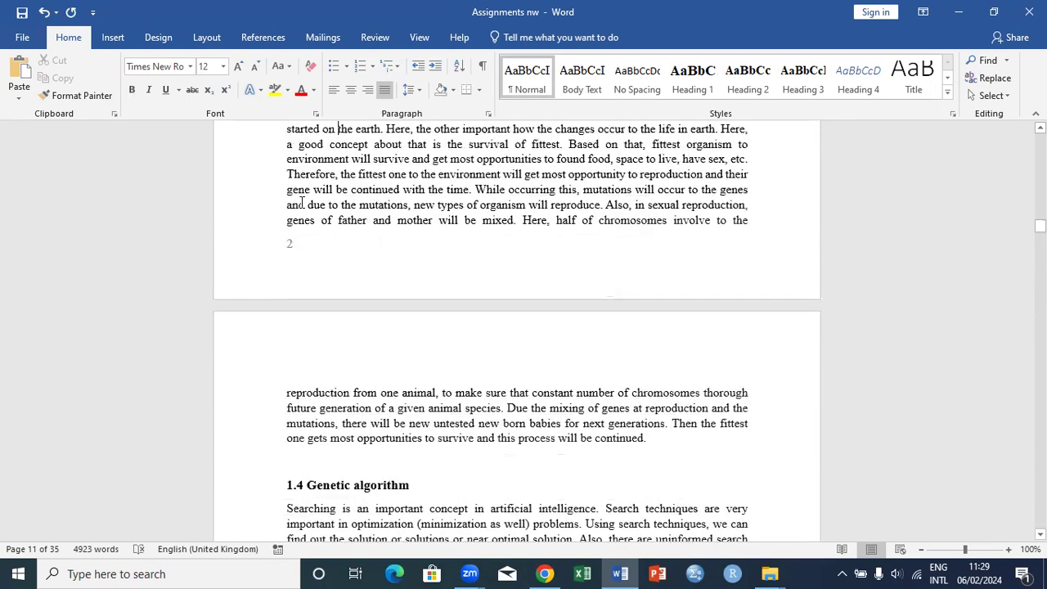
pyautogui.press('Up')
pyautogui.press('Up')
pyautogui.press('Up')
pyautogui.press('Up')
pyautogui.press('Up')
pyautogui.press('Up')
pyautogui.press('Up')
pyautogui.press('Up')
pyautogui.press('Up')
pyautogui.press('Up')
pyautogui.press('Up')
pyautogui.press('Up')
pyautogui.press('Up')
pyautogui.press('Up')
pyautogui.press('Up')
pyautogui.press('Up')
pyautogui.press('Up')
pyautogui.press('Up')
pyautogui.press('Up')
pyautogui.press('Up')
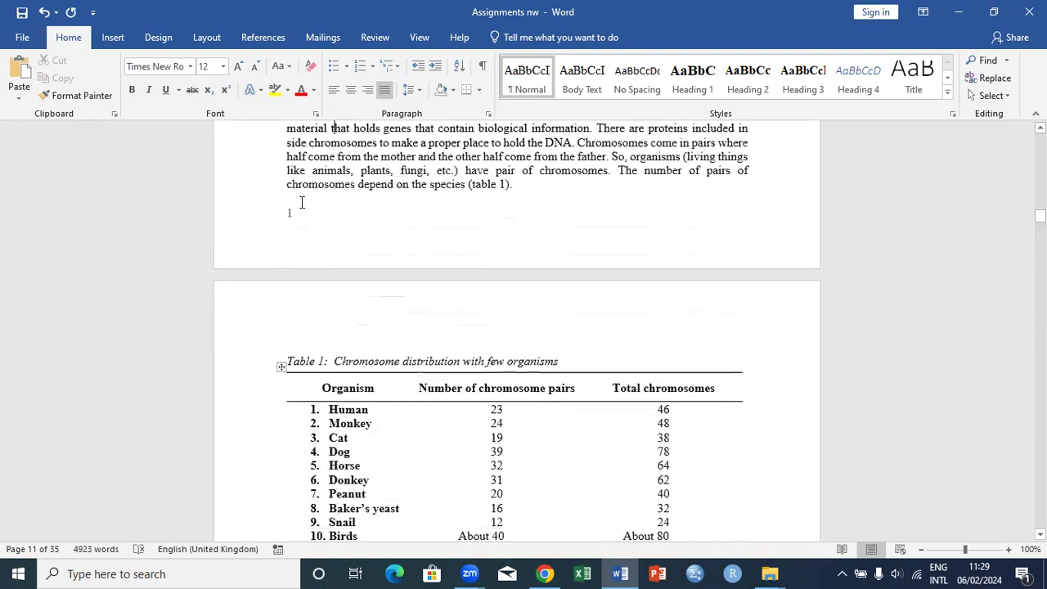
pyautogui.press('Up')
pyautogui.press('Up')
pyautogui.press('Up')
pyautogui.press('Up')
pyautogui.press('Up')
pyautogui.press('Up')
pyautogui.press('Up')
pyautogui.press('Up')
pyautogui.press('Up')
pyautogui.press('Up')
pyautogui.press('Up')
pyautogui.press('Up')
pyautogui.press('Up')
pyautogui.press('Up')
pyautogui.press('Up')
pyautogui.press('Up')
pyautogui.press('Up')
pyautogui.press('Up')
pyautogui.press('Up')
pyautogui.press('Up')
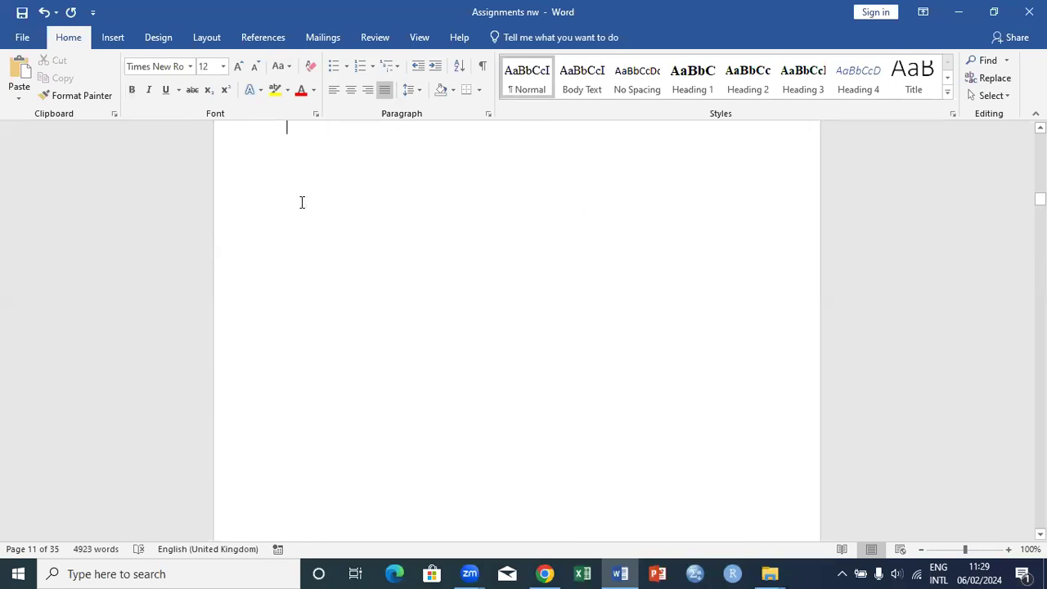
pyautogui.press('Up')
pyautogui.press('Up')
pyautogui.press('Up')
pyautogui.press('Up')
pyautogui.press('Up')
pyautogui.press('Up')
pyautogui.press('Up')
pyautogui.press('Up')
pyautogui.press('Up')
pyautogui.press('Up')
pyautogui.press('Up')
pyautogui.press('Up')
pyautogui.press('Up')
pyautogui.press('Up')
pyautogui.press('Up')
pyautogui.press('Up')
pyautogui.press('Up')
pyautogui.press('Up')
pyautogui.press('Up')
pyautogui.press('Up')
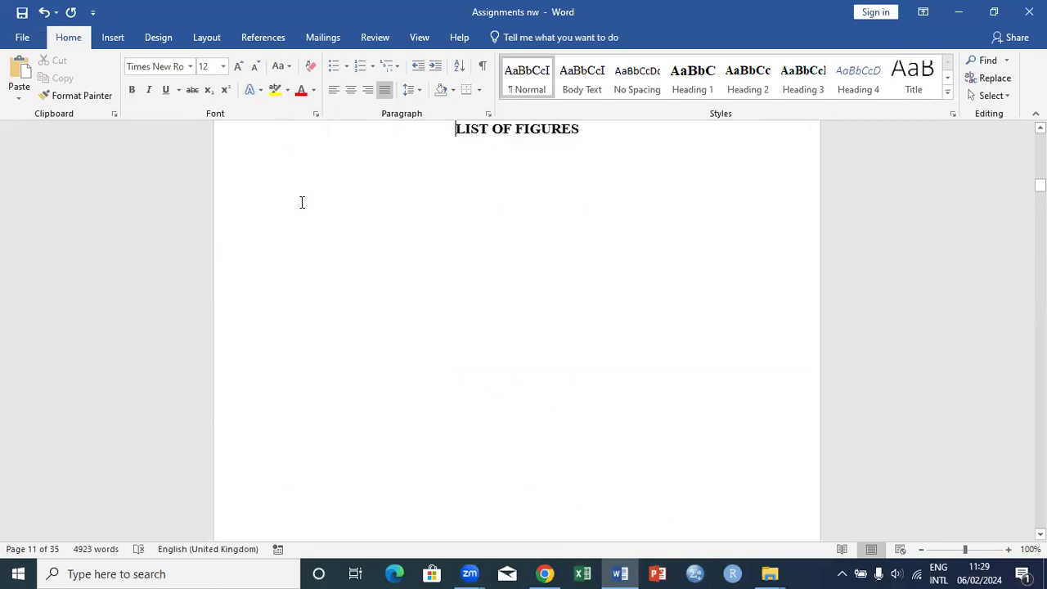
pyautogui.press('Up')
pyautogui.press('Up')
pyautogui.press('Up')
pyautogui.press('Up')
pyautogui.press('Up')
pyautogui.press('Up')
pyautogui.press('Up')
pyautogui.press('Up')
pyautogui.press('Up')
pyautogui.press('Up')
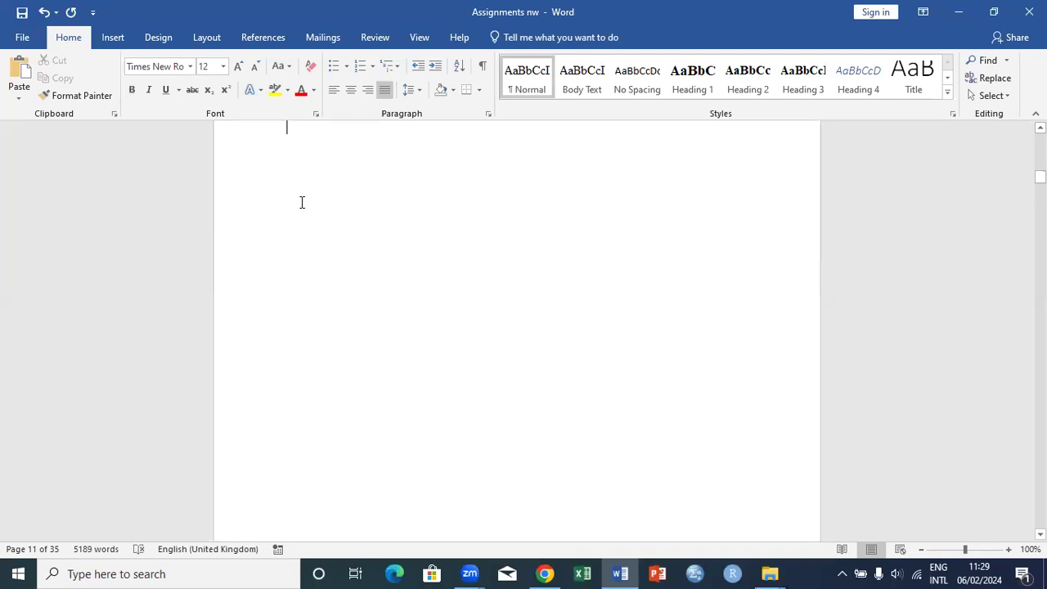
pyautogui.press('Up')
pyautogui.press('Up')
pyautogui.press('Up')
pyautogui.press('Up')
pyautogui.press('Up')
pyautogui.press('Up')
pyautogui.press('Up')
pyautogui.press('Up')
pyautogui.press('Up')
pyautogui.press('Up')
pyautogui.press('Up')
pyautogui.press('Up')
pyautogui.press('Up')
pyautogui.press('Up')
pyautogui.press('Up')
pyautogui.press('Up')
pyautogui.press('Up')
pyautogui.press('Up')
pyautogui.press('Up')
pyautogui.press('Up')
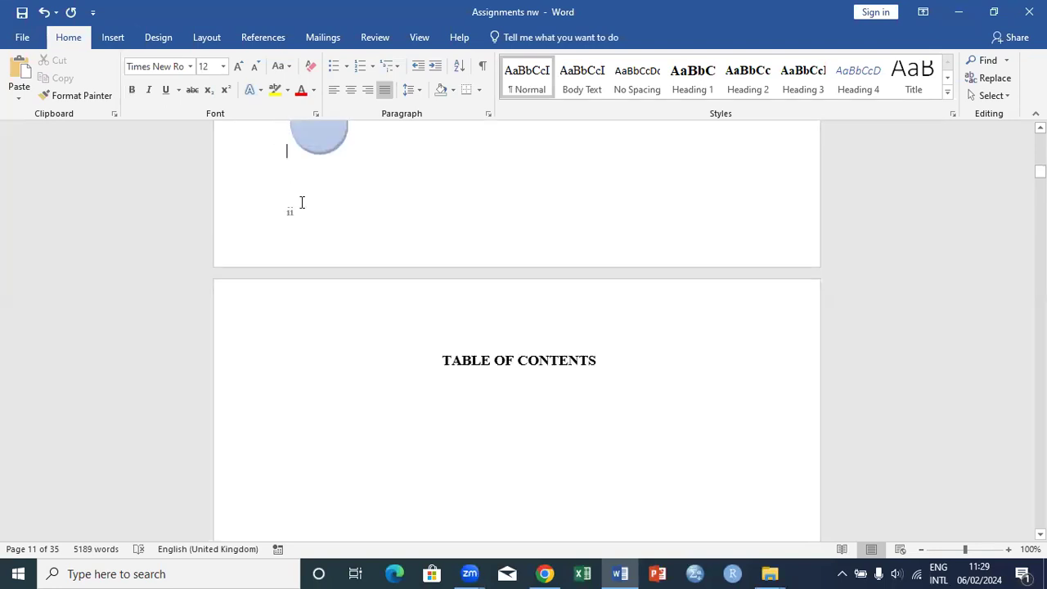
pyautogui.scroll(-1, 301, 202)
pyautogui.click(340, 374)
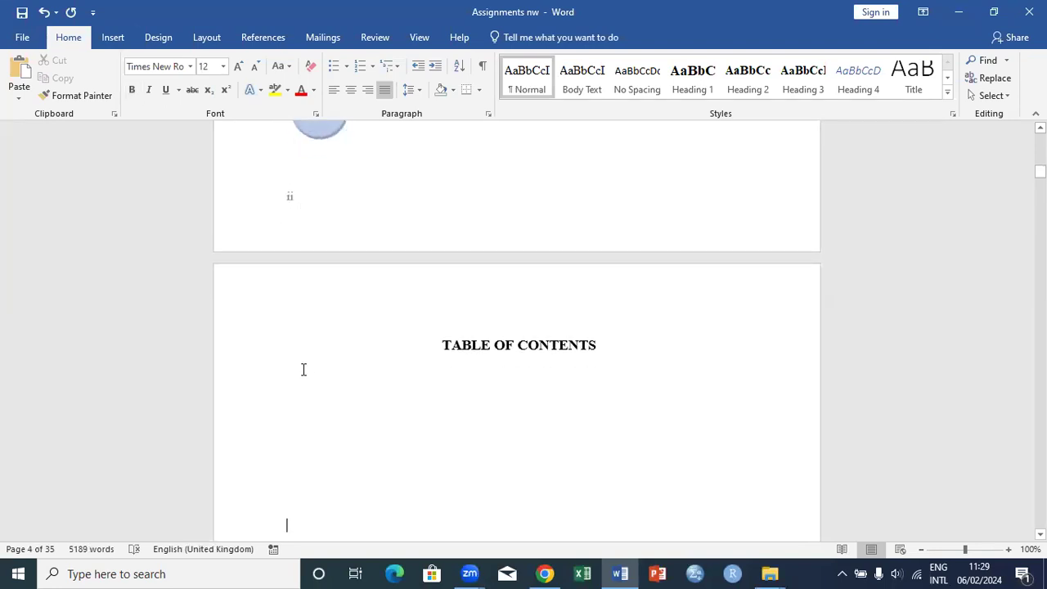
pyautogui.hotkey('ctrl', 'b')
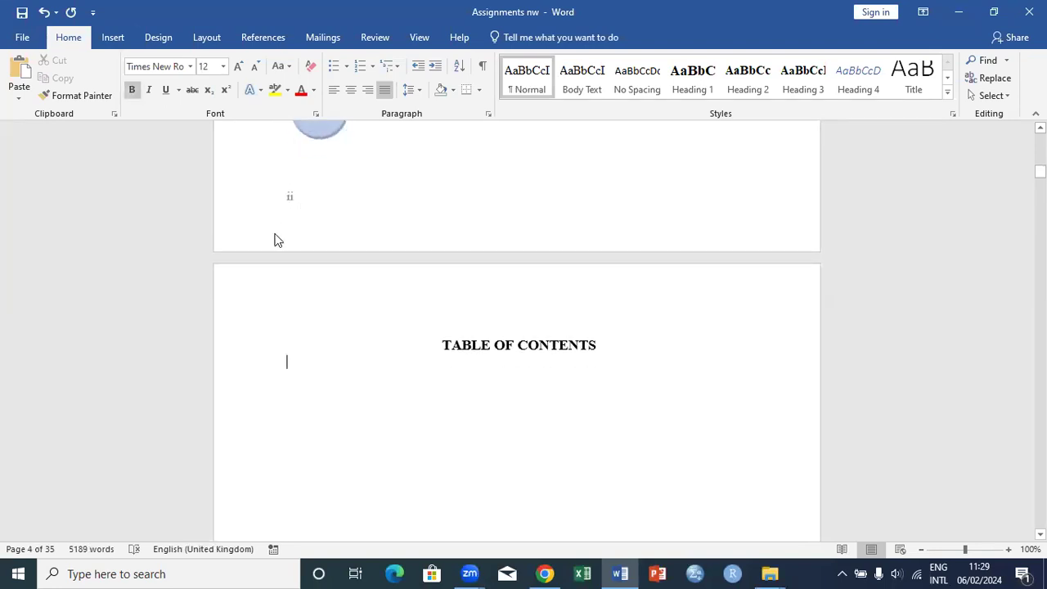
# - Insert the built-in Automatic Table 1 table of contents below the TABLE OF CONTENTS heading
pyautogui.click(264, 38)
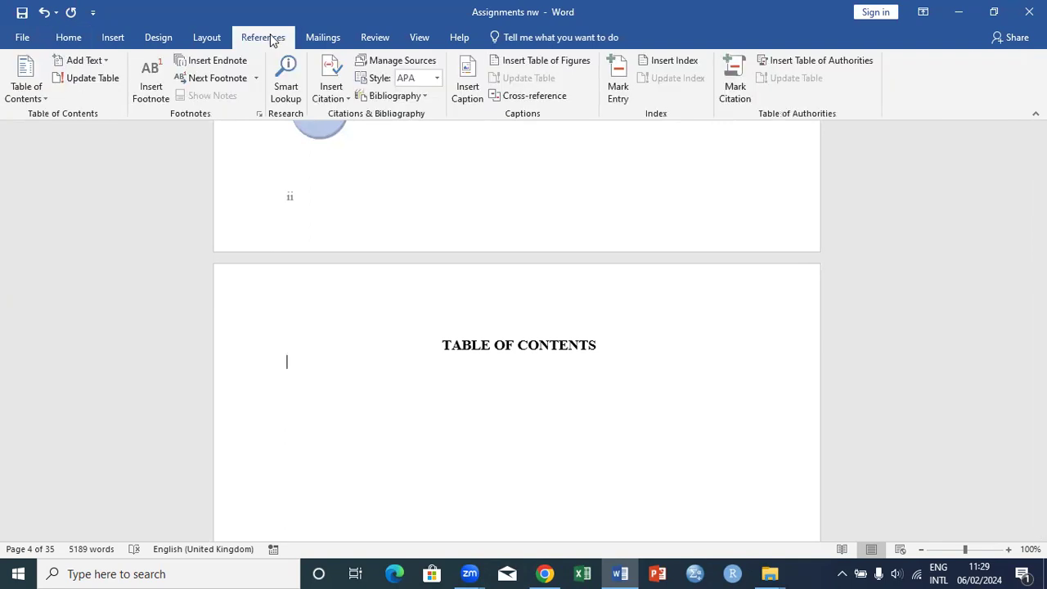
pyautogui.click(27, 92)
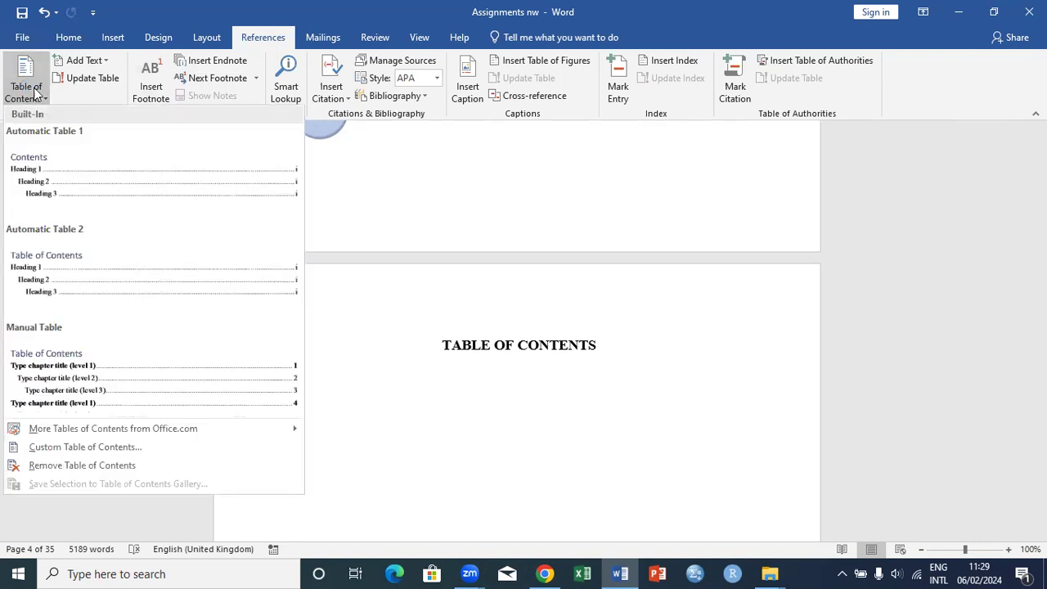
pyautogui.click(104, 194)
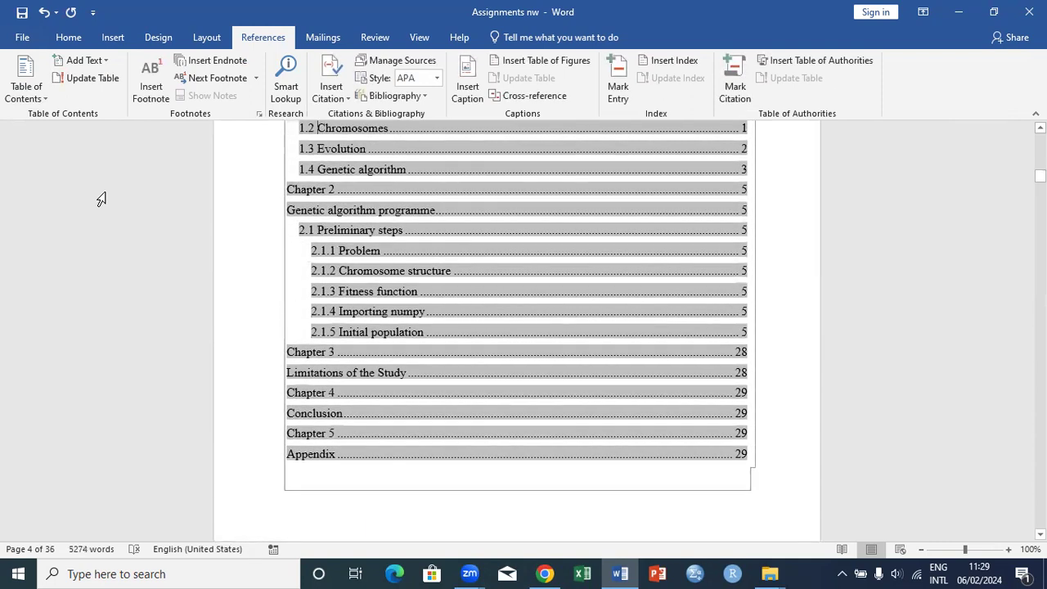
# - Look through the front pages from the end of the table of contents to the LIST OF FIGURES page
pyautogui.press('Down')
pyautogui.press('Down')
pyautogui.press('Down')
pyautogui.press('Down')
pyautogui.press('Down')
pyautogui.press('Down')
pyautogui.press('Down')
pyautogui.press('Down')
pyautogui.press('Down')
pyautogui.press('Down')
pyautogui.press('Down')
pyautogui.press('Down')
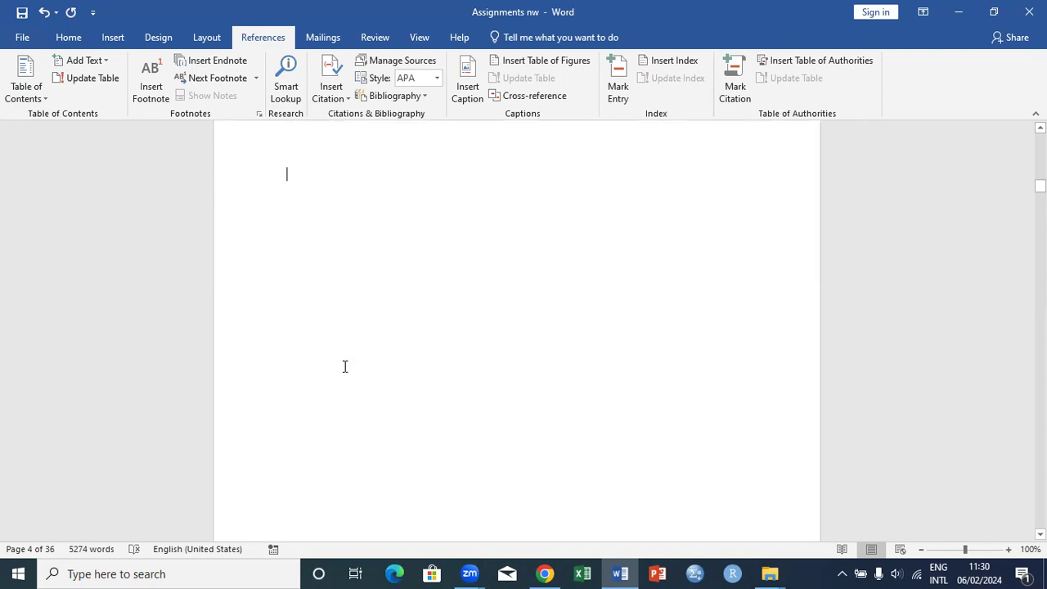
pyautogui.scroll(-1, 345, 366)
pyautogui.press('Down')
pyautogui.press('Down')
pyautogui.press('Down')
pyautogui.press('Down')
pyautogui.press('Down')
pyautogui.press('Down')
pyautogui.press('Down')
pyautogui.press('Down')
pyautogui.press('Down')
pyautogui.press('Down')
pyautogui.press('Down')
pyautogui.press('Down')
pyautogui.press('Down')
pyautogui.press('Down')
pyautogui.press('Down')
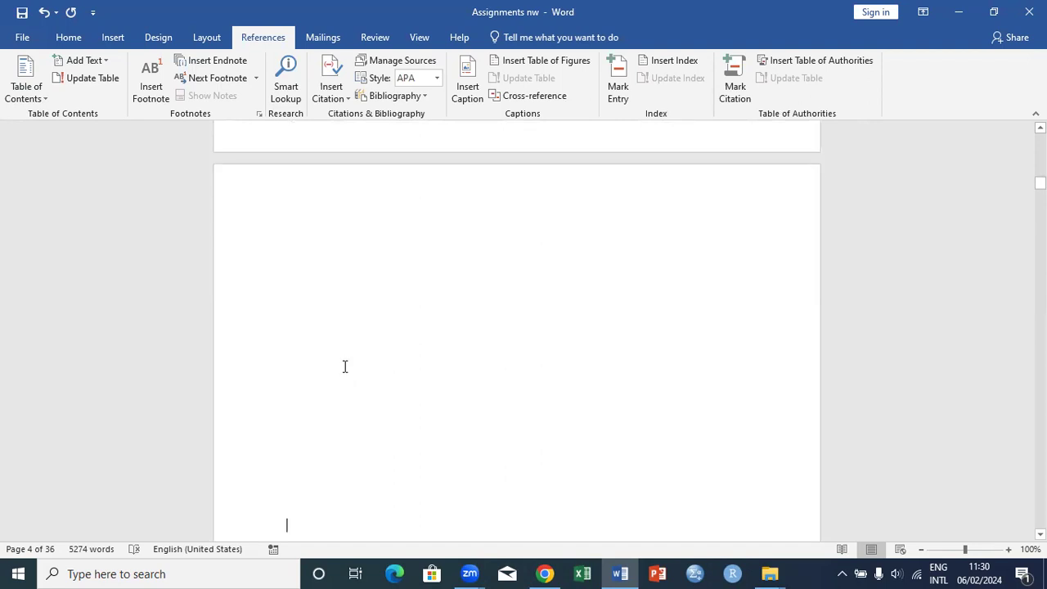
pyautogui.press('Down')
pyautogui.press('Down')
pyautogui.press('Down')
pyautogui.press('Down')
pyautogui.press('Down')
pyautogui.press('Up')
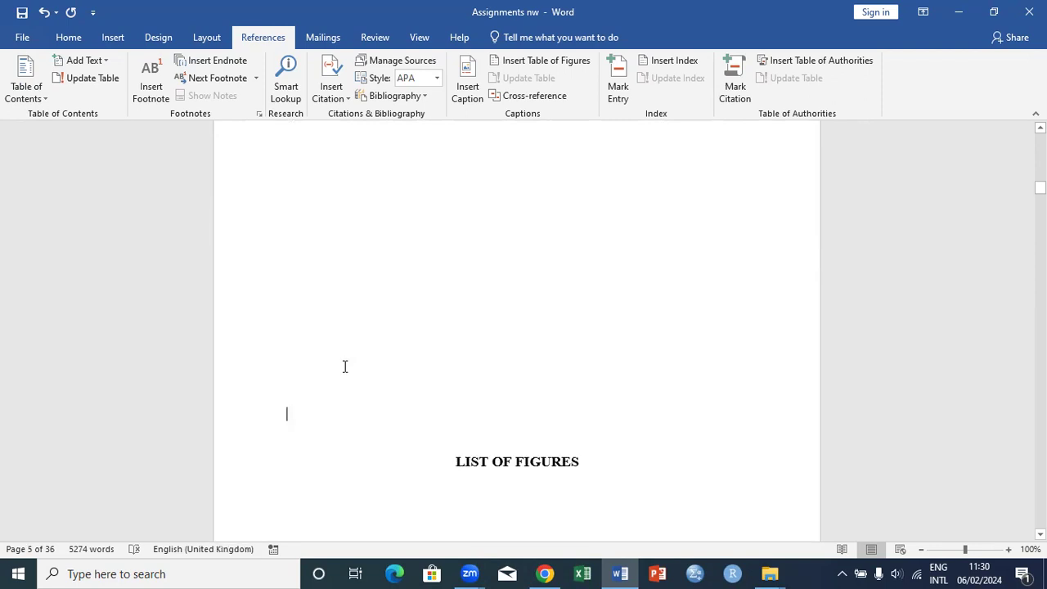
pyautogui.scroll(-3, 344, 366)
pyautogui.scroll(-3, 517, 327)
pyautogui.scroll(1, 517, 327)
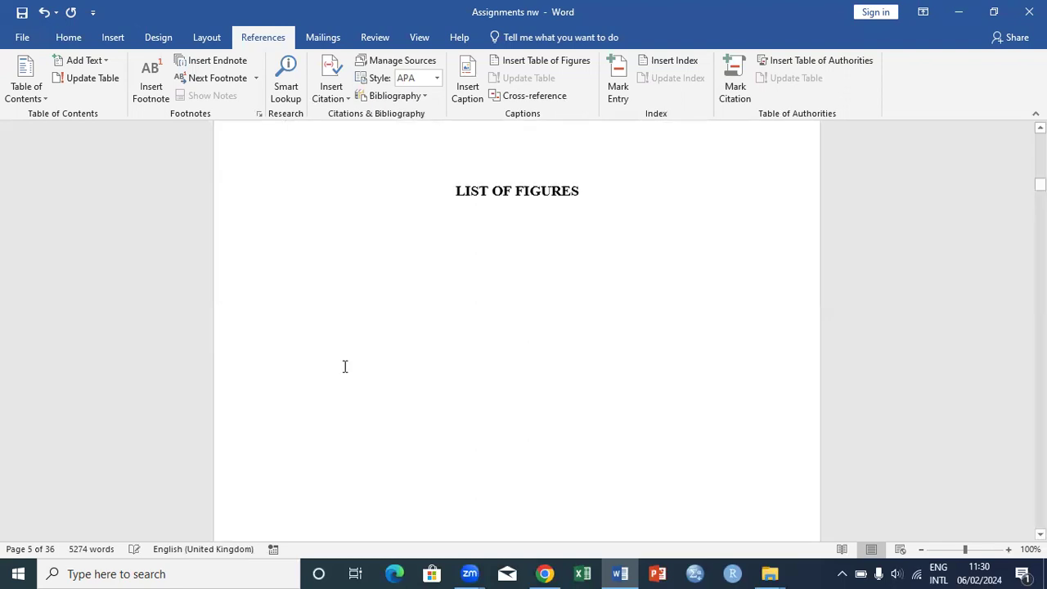
pyautogui.scroll(1, 344, 366)
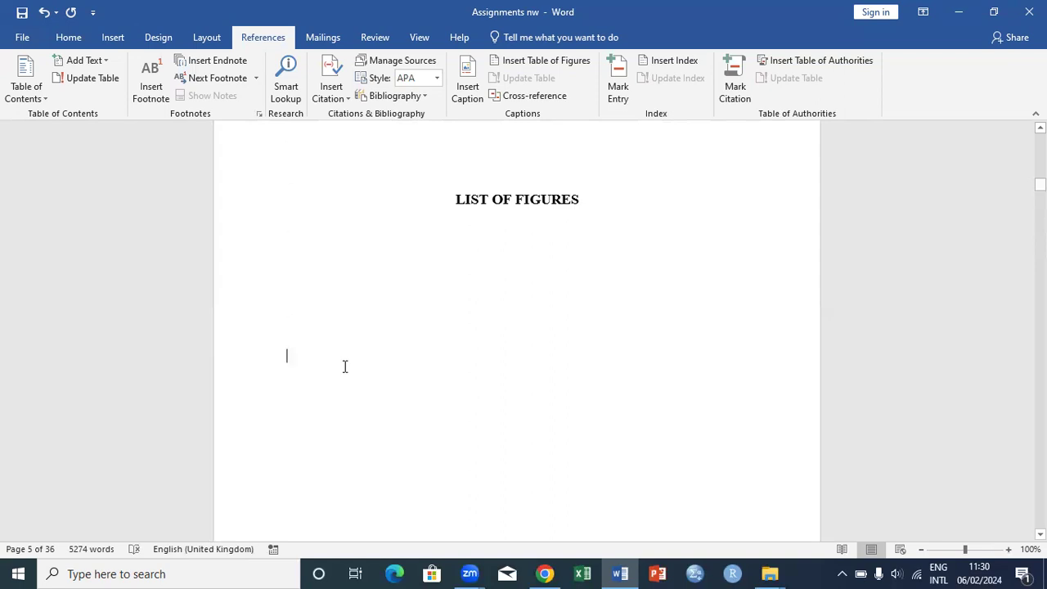
# - Go to the Figure 1 caption below the DNA image and create a new style named figure from its formatting
pyautogui.press('Down')
pyautogui.press('Down')
pyautogui.press('Down')
pyautogui.press('Down')
pyautogui.press('Down')
pyautogui.press('Down')
pyautogui.press('Down')
pyautogui.press('Down')
pyautogui.press('Down')
pyautogui.press('Down')
pyautogui.press('Down')
pyautogui.press('Down')
pyautogui.press('Down')
pyautogui.press('Down')
pyautogui.press('Down')
pyautogui.press('Down')
pyautogui.press('Down')
pyautogui.press('Down')
pyautogui.press('Down')
pyautogui.press('Down')
pyautogui.press('Down')
pyautogui.press('Down')
pyautogui.press('Down')
pyautogui.press('Down')
pyautogui.press('Down')
pyautogui.press('Down')
pyautogui.press('Down')
pyautogui.press('Down')
pyautogui.press('Down')
pyautogui.press('Down')
pyautogui.press('Down')
pyautogui.press('Down')
pyautogui.press('Down')
pyautogui.press('Down')
pyautogui.press('Down')
pyautogui.press('Down')
pyautogui.press('Down')
pyautogui.press('Down')
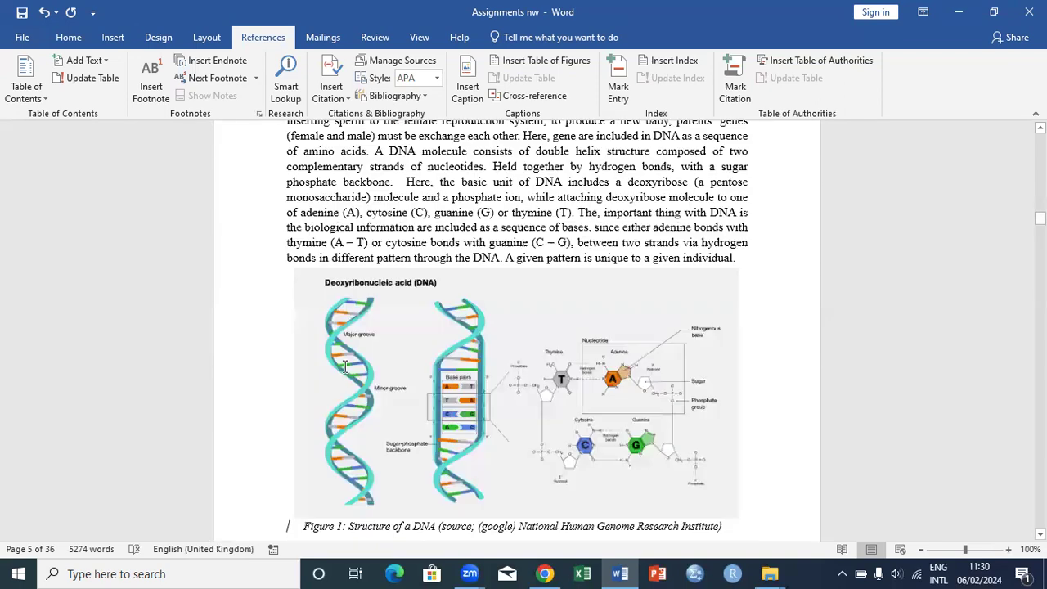
pyautogui.press('Down')
pyautogui.press('Down')
pyautogui.press('Down')
pyautogui.press('Down')
pyautogui.press('Down')
pyautogui.press('Down')
pyautogui.press('Down')
pyautogui.press('Down')
pyautogui.press('Down')
pyautogui.press('Down')
pyautogui.press('Down')
pyautogui.press('Down')
pyautogui.press('Up')
pyautogui.press('Up')
pyautogui.press('Up')
pyautogui.press('Up')
pyautogui.press('Up')
pyautogui.press('Up')
pyautogui.press('Up')
pyautogui.press('Up')
pyautogui.press('Up')
pyautogui.press('Up')
pyautogui.press('Up')
pyautogui.press('Up')
pyautogui.press('Up')
pyautogui.press('Up')
pyautogui.press('Up')
pyautogui.press('Up')
pyautogui.press('Up')
pyautogui.press('Up')
pyautogui.press('Up')
pyautogui.press('Up')
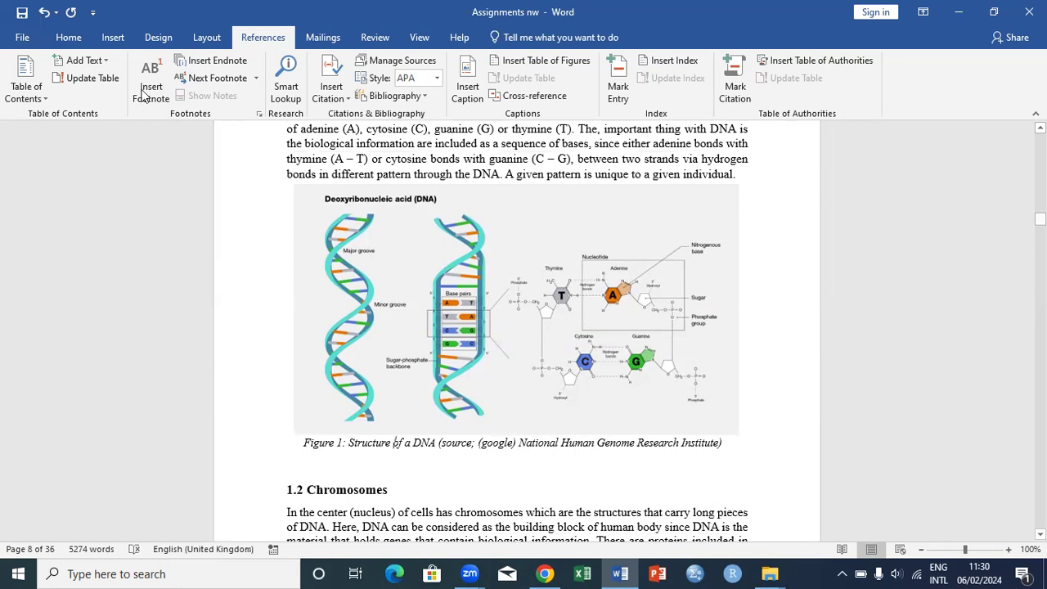
pyautogui.click(70, 37)
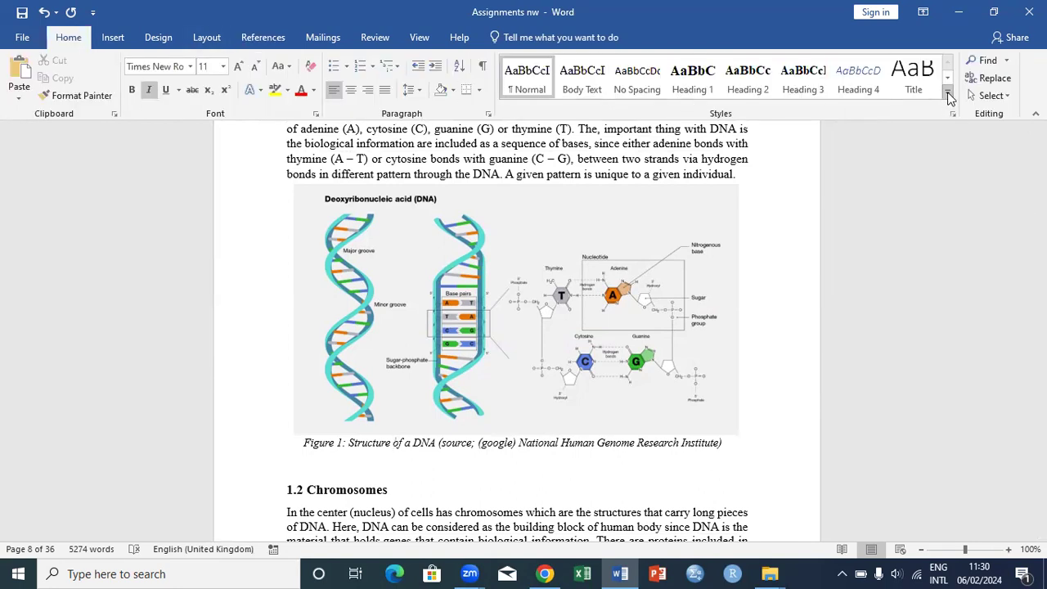
pyautogui.click(948, 97)
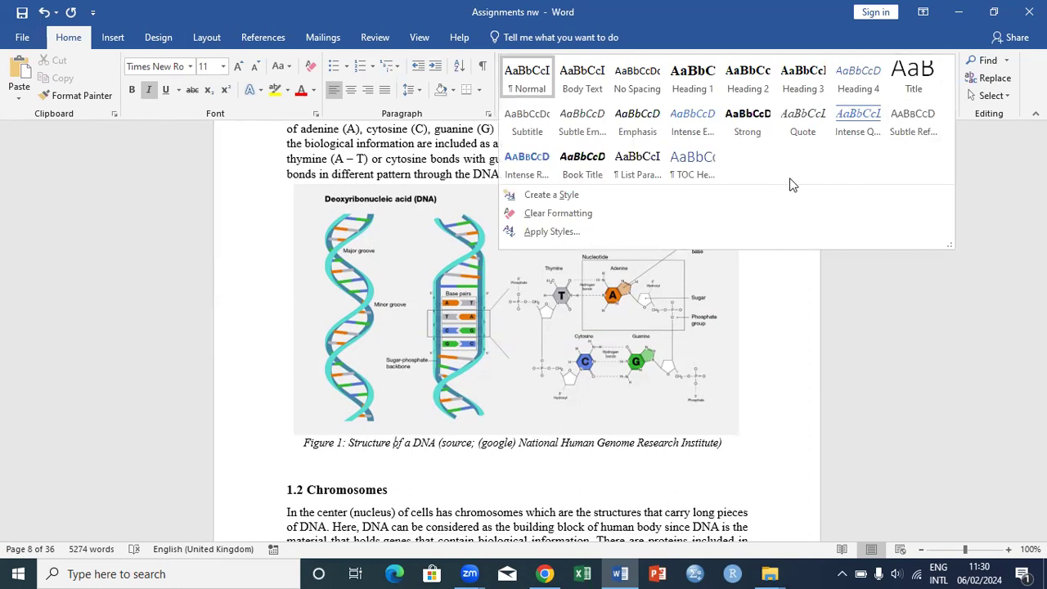
pyautogui.click(551, 194)
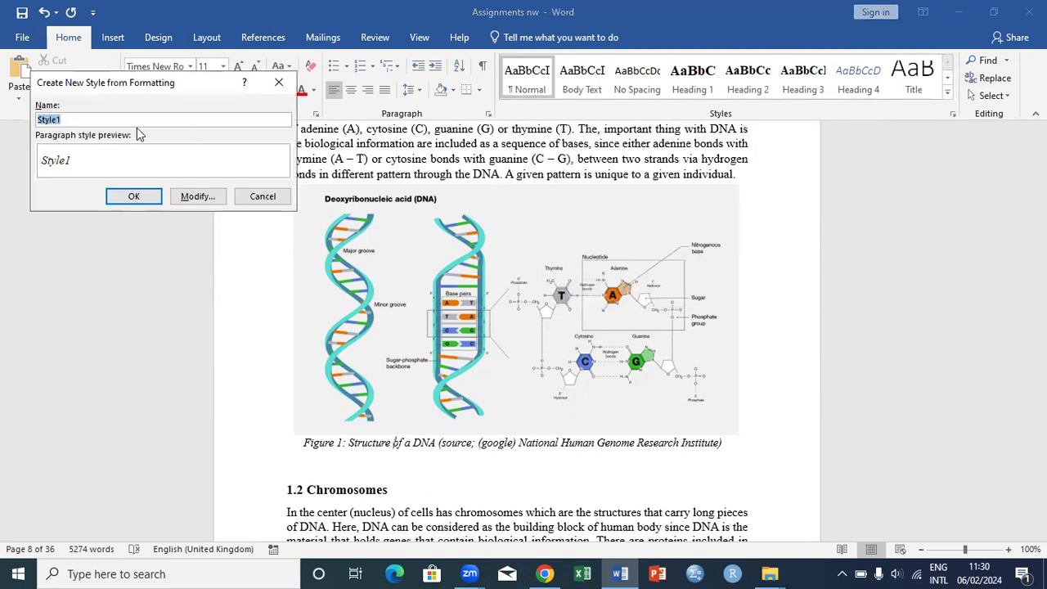
pyautogui.write('figure')
pyautogui.click(133, 197)
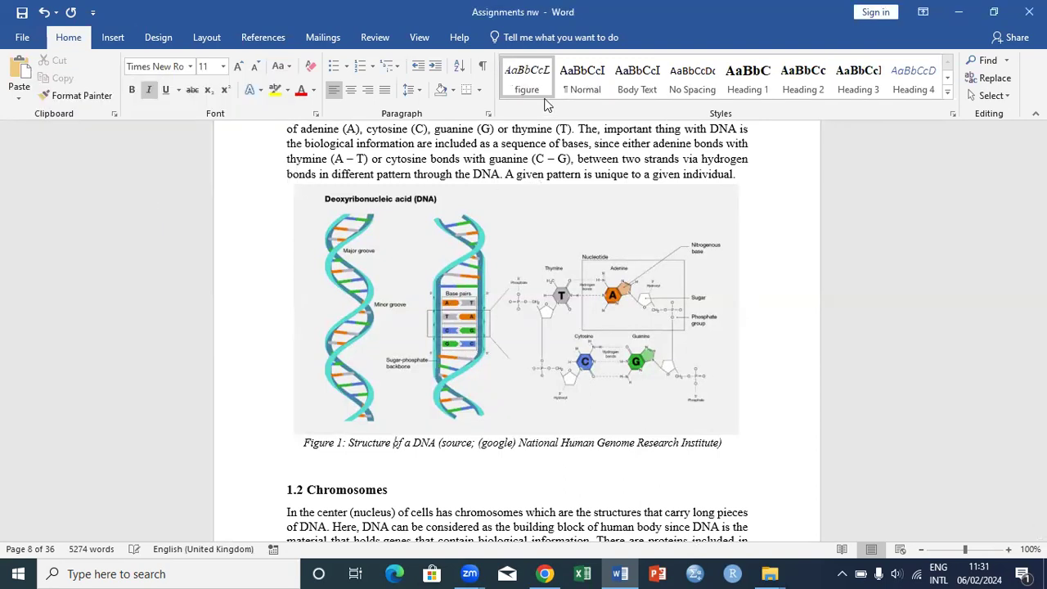
# - Modify the figure style so that its paragraphs are centred
pyautogui.rightClick(531, 82)
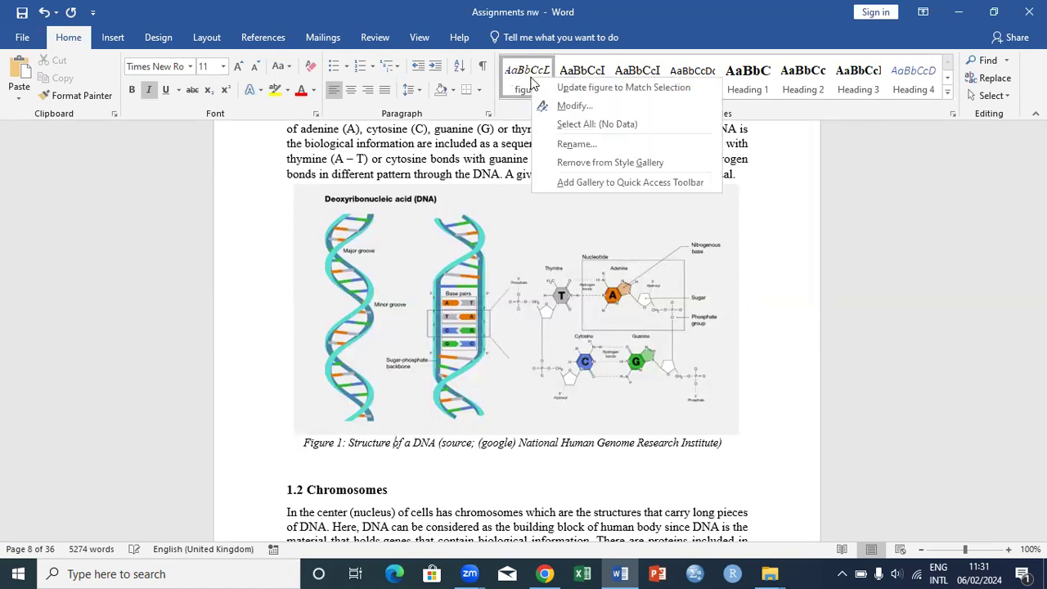
pyautogui.click(572, 106)
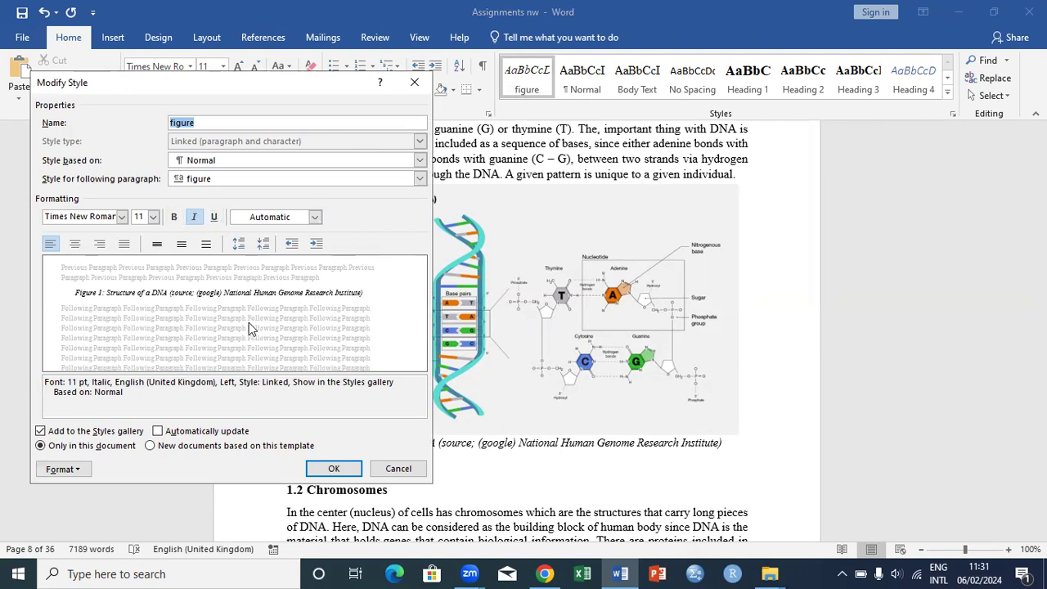
pyautogui.click(76, 245)
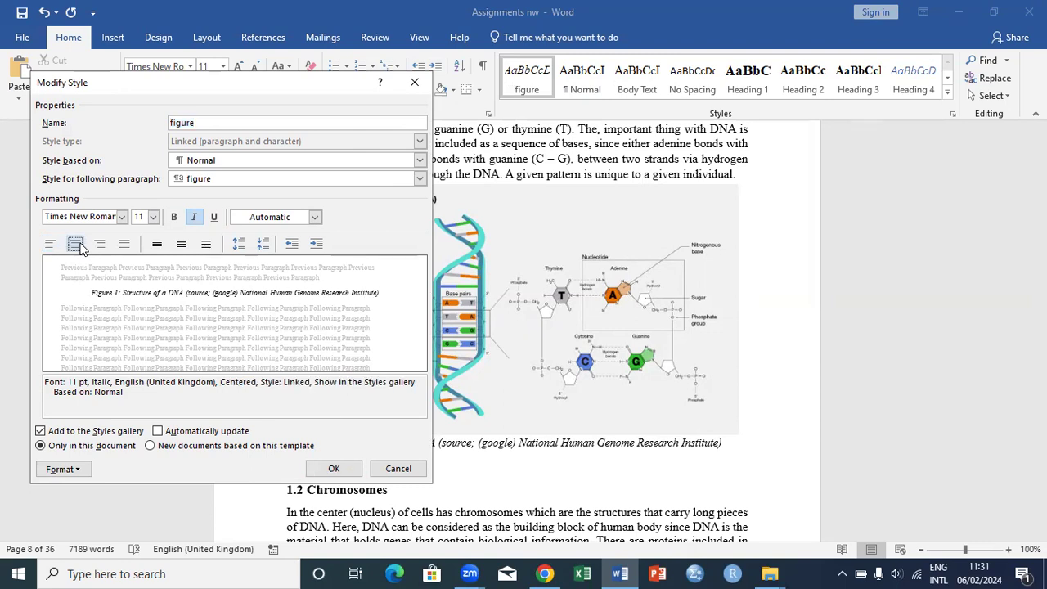
pyautogui.click(335, 469)
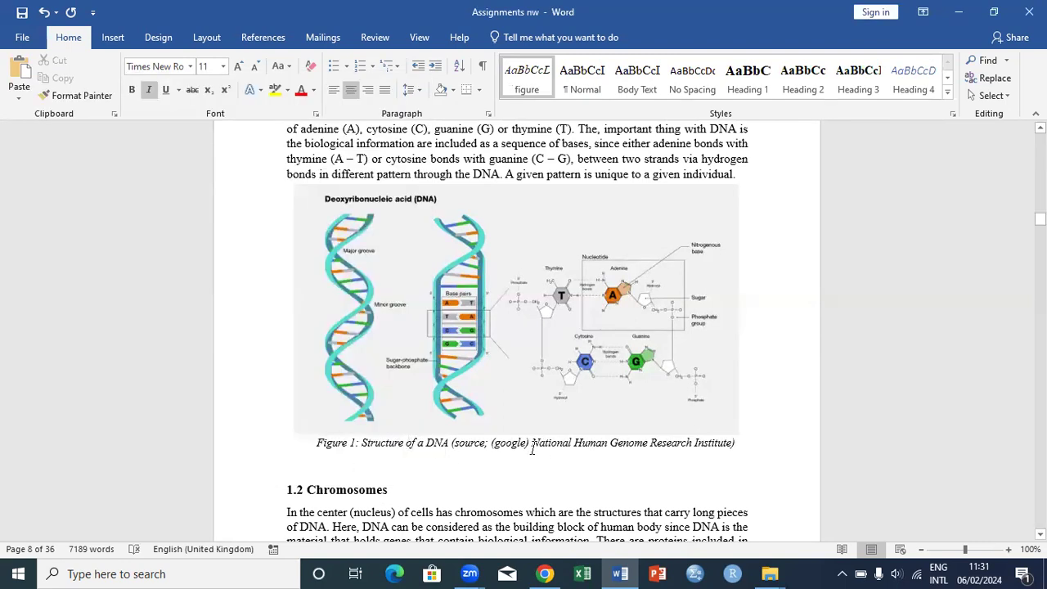
# - Create a new style named table from the formatting of the Table 1 caption above the chromosome distribution table
pyautogui.press('Down')
pyautogui.press('Down')
pyautogui.press('Down')
pyautogui.press('Down')
pyautogui.press('Down')
pyautogui.press('Down')
pyautogui.press('Down')
pyautogui.press('Down')
pyautogui.press('Down')
pyautogui.press('Down')
pyautogui.press('Down')
pyautogui.press('Down')
pyautogui.press('Down')
pyautogui.press('Down')
pyautogui.press('Down')
pyautogui.press('Down')
pyautogui.press('Down')
pyautogui.press('Down')
pyautogui.press('Down')
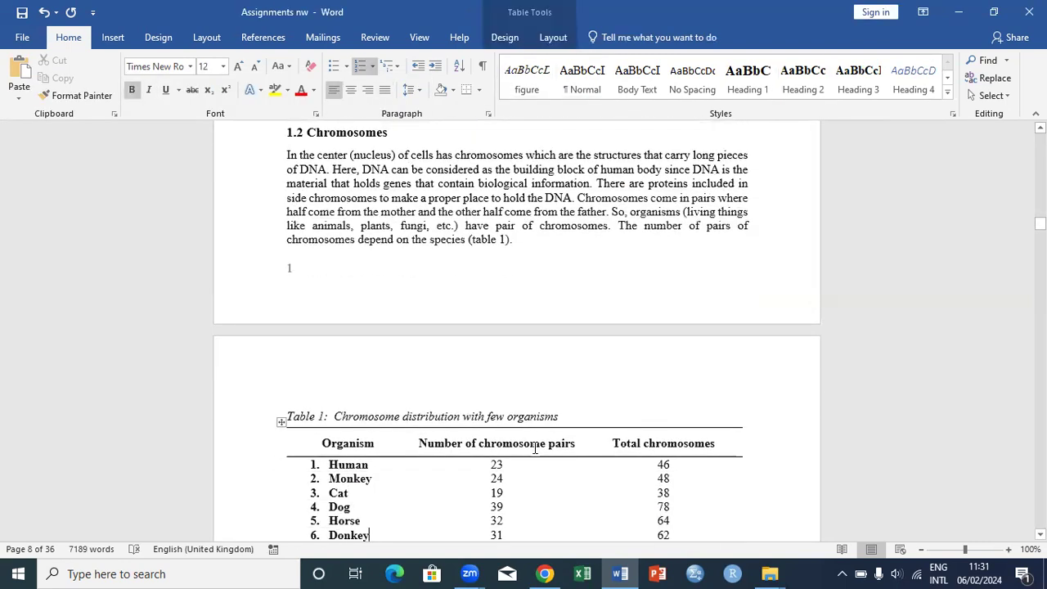
pyautogui.click(442, 402)
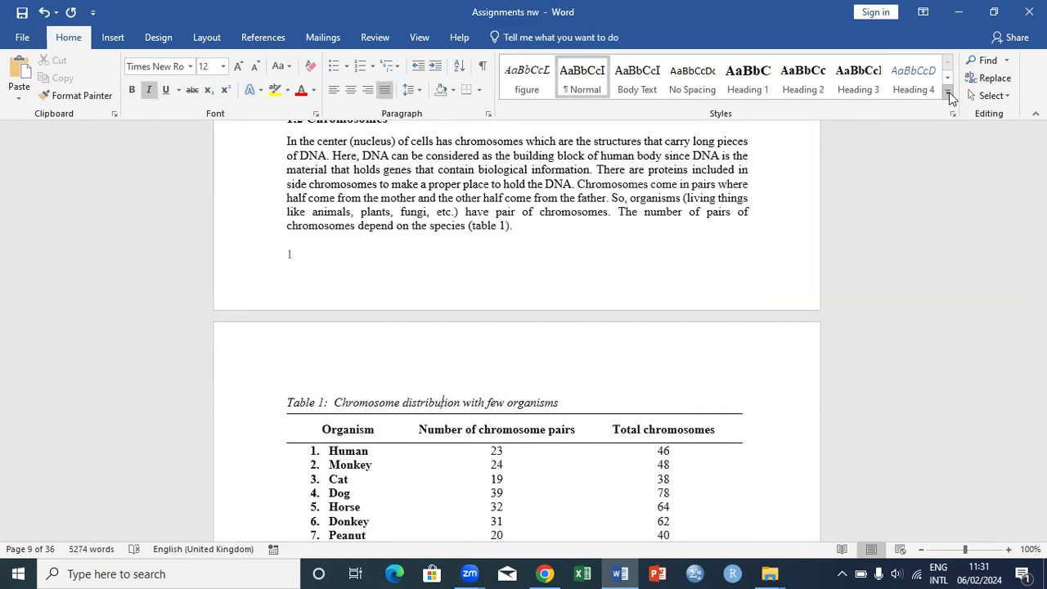
pyautogui.click(947, 96)
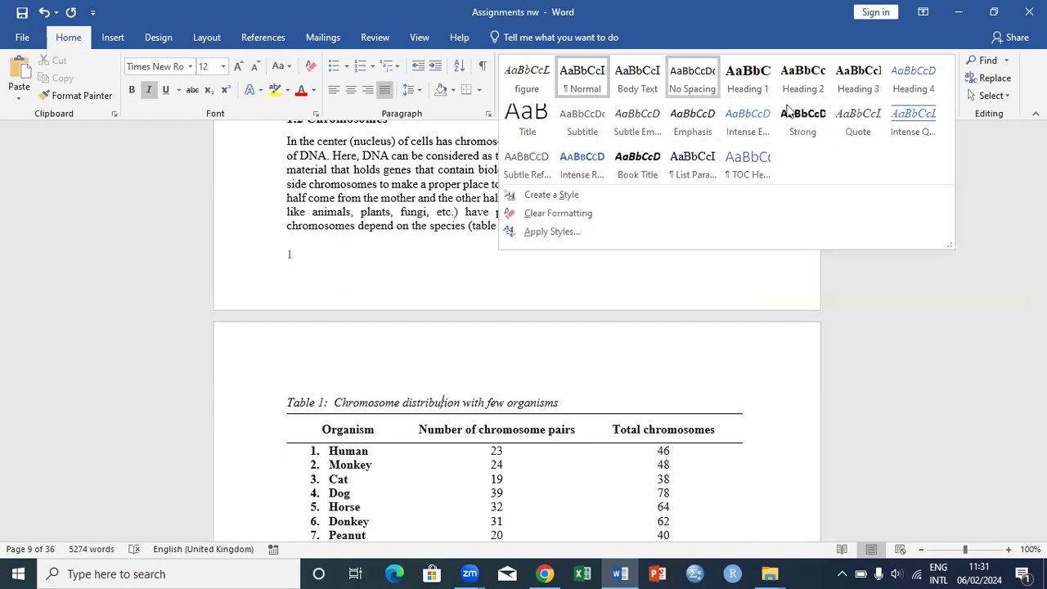
pyautogui.click(572, 196)
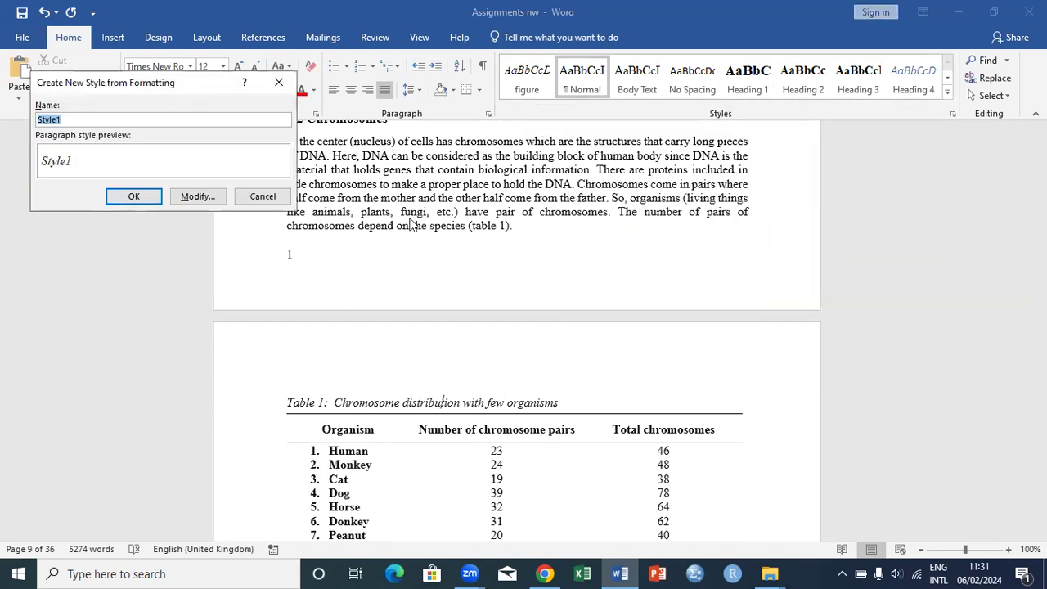
pyautogui.write('ta')
pyautogui.click(134, 197)
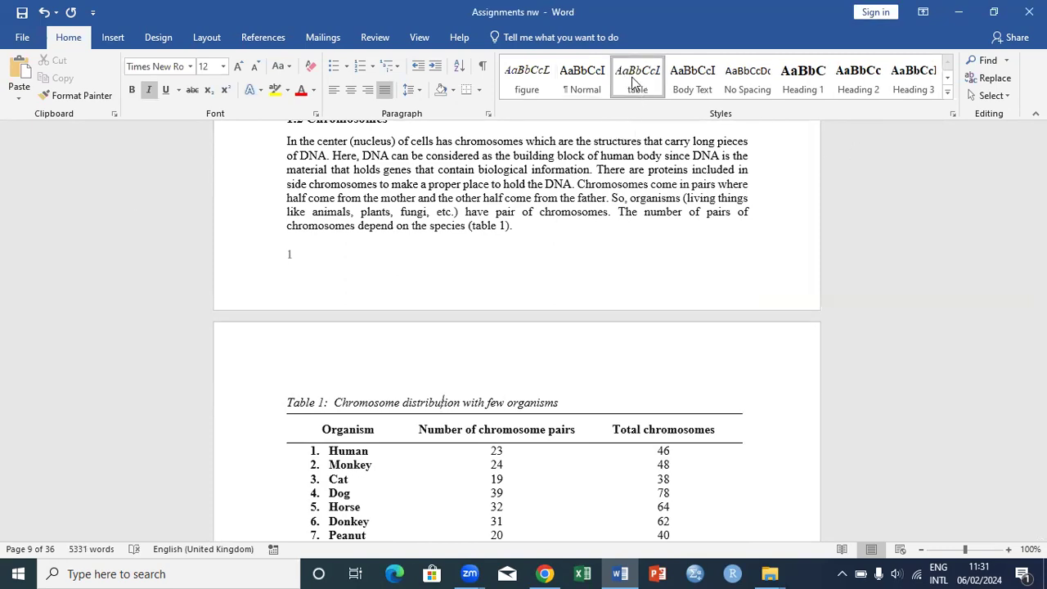
# - Modify the table style to use a font size of 11
pyautogui.rightClick(635, 82)
pyautogui.click(657, 106)
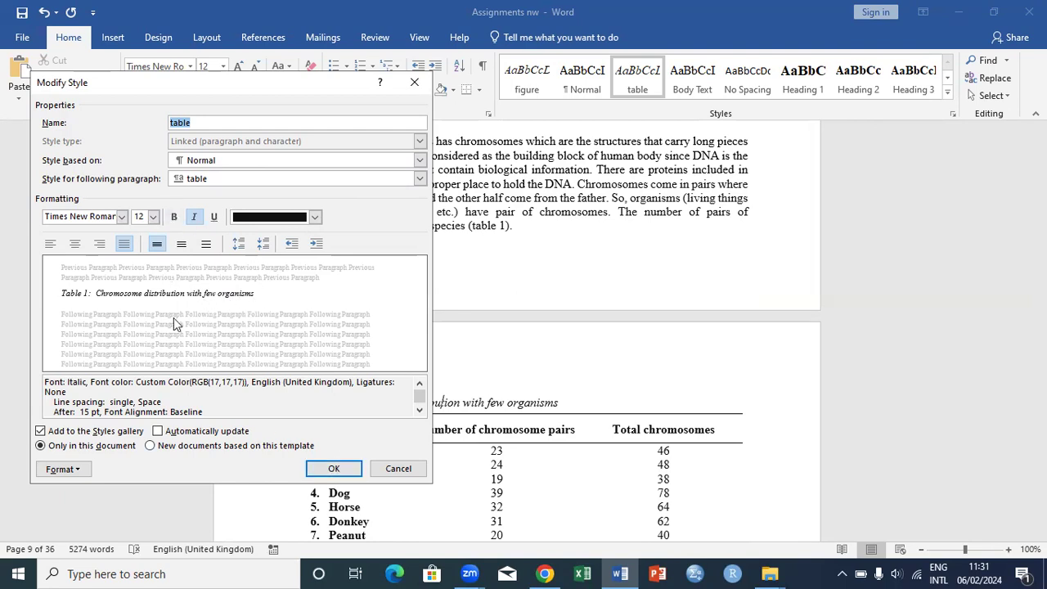
pyautogui.click(153, 217)
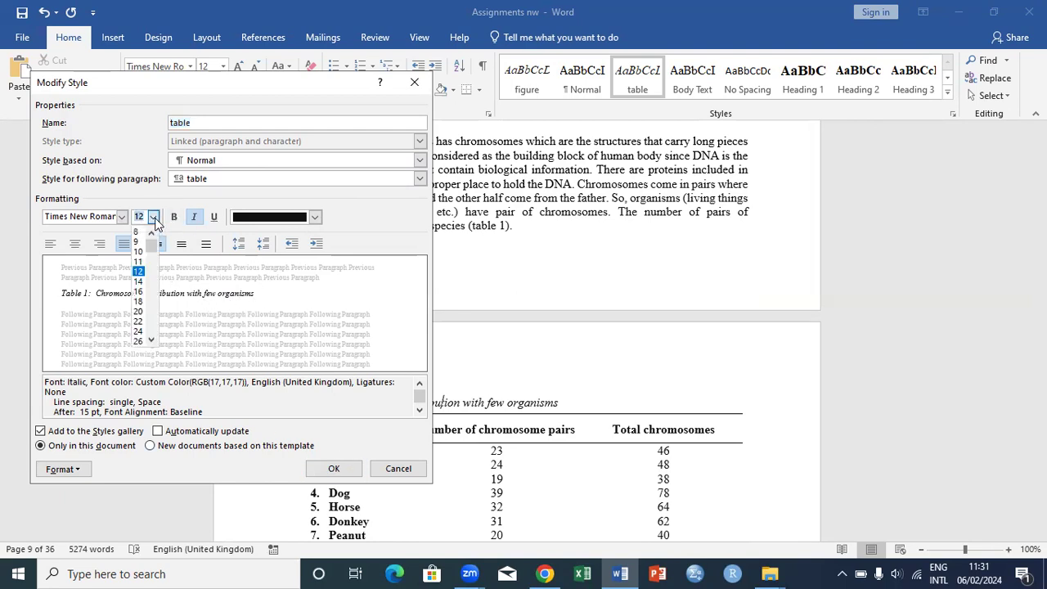
pyautogui.click(143, 261)
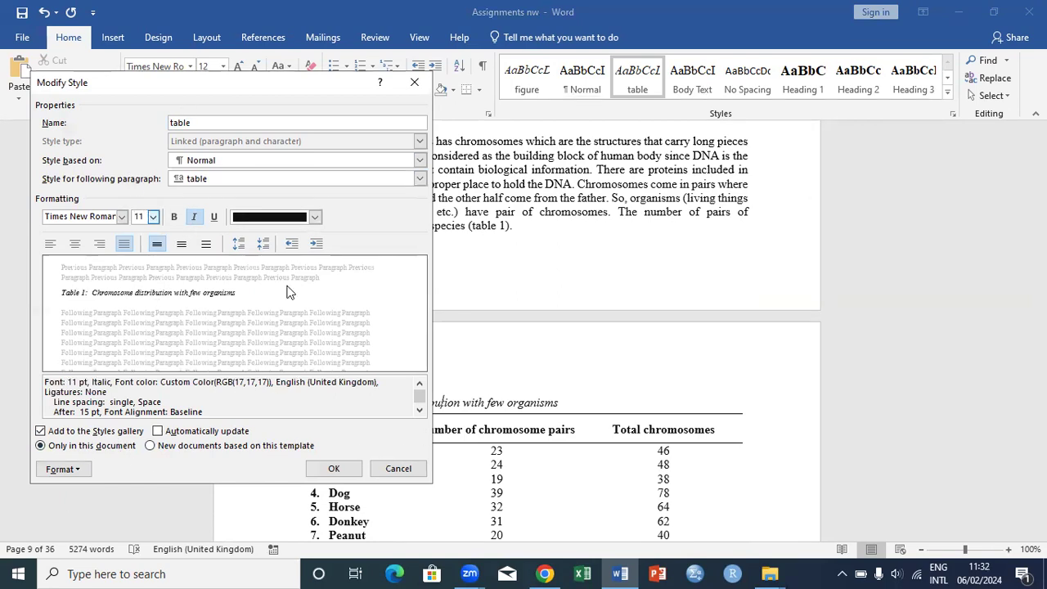
pyautogui.click(334, 468)
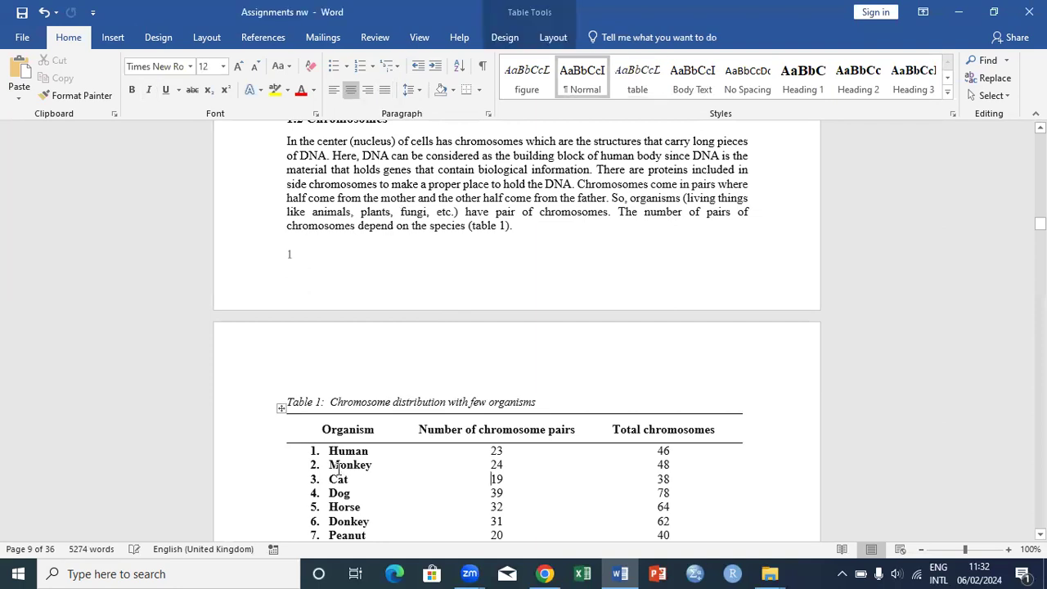
# - Apply the figure style to the Figure 2 caption below the chromosomes image
pyautogui.press('Down')
pyautogui.press('Down')
pyautogui.press('Down')
pyautogui.press('Down')
pyautogui.press('Down')
pyautogui.press('Down')
pyautogui.press('Down')
pyautogui.press('Down')
pyautogui.press('Down')
pyautogui.press('Down')
pyautogui.press('Down')
pyautogui.press('Down')
pyautogui.press('Down')
pyautogui.press('Down')
pyautogui.press('Down')
pyautogui.press('Down')
pyautogui.press('Down')
pyautogui.press('Down')
pyautogui.press('Down')
pyautogui.press('Down')
pyautogui.press('Down')
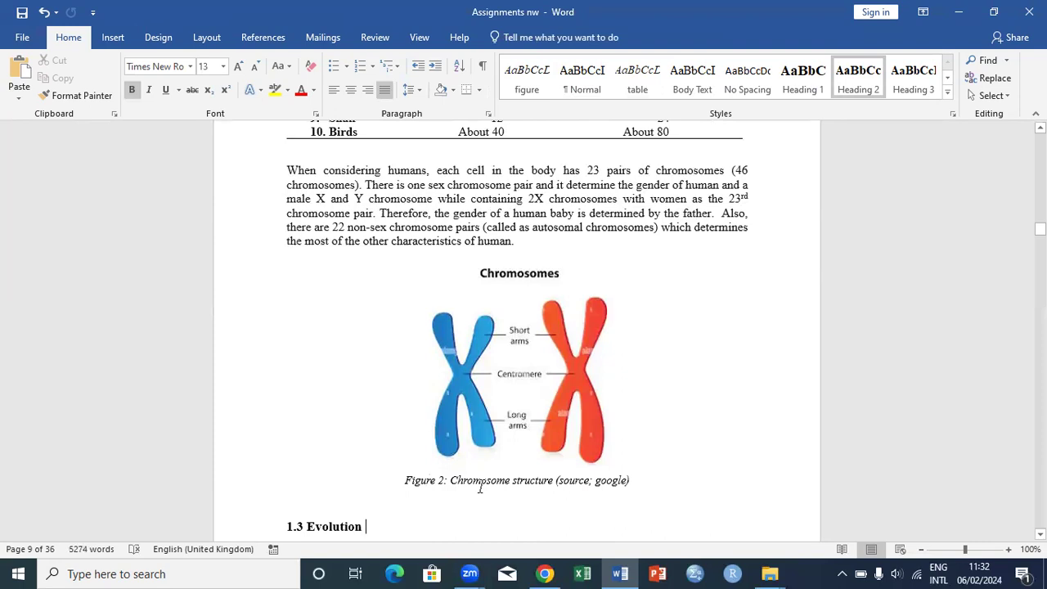
pyautogui.click(480, 485)
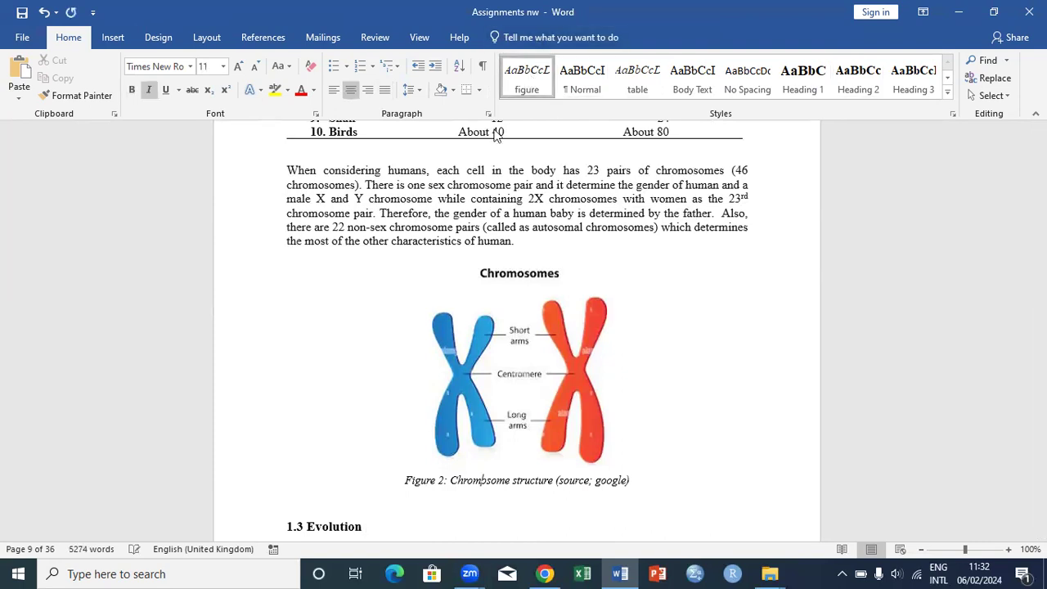
# - Apply the figure style to the Figure 3 caption about hill climbing search in section 1.4
pyautogui.press('Down')
pyautogui.press('Down')
pyautogui.press('Down')
pyautogui.press('Down')
pyautogui.press('Down')
pyautogui.press('Down')
pyautogui.press('Down')
pyautogui.press('Down')
pyautogui.press('Down')
pyautogui.press('Down')
pyautogui.press('Down')
pyautogui.press('Down')
pyautogui.press('Down')
pyautogui.press('Down')
pyautogui.press('Down')
pyautogui.press('Down')
pyautogui.press('Down')
pyautogui.press('Down')
pyautogui.press('Down')
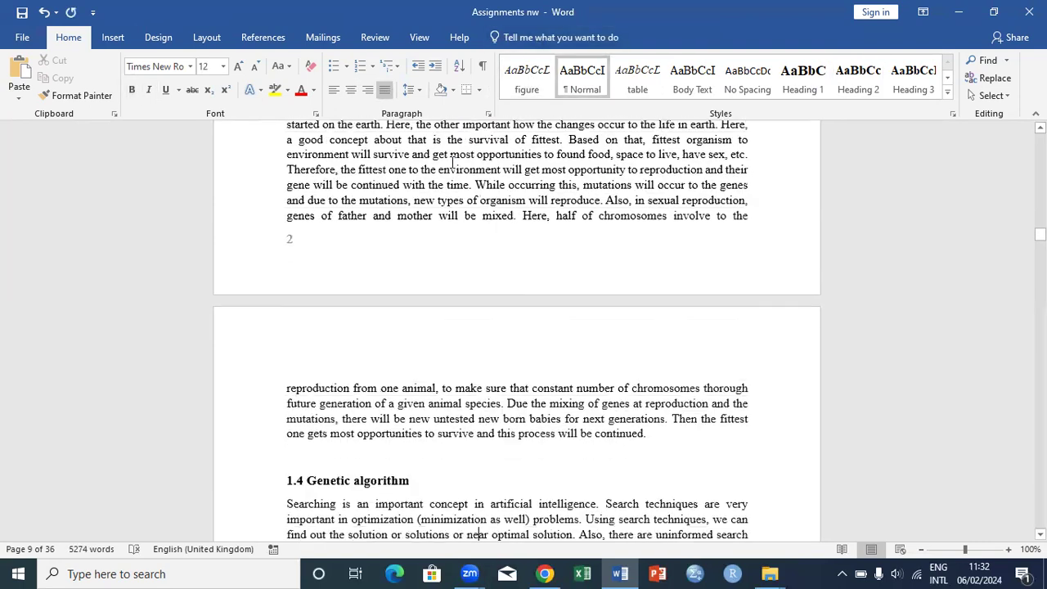
pyautogui.press('Down')
pyautogui.press('Down')
pyautogui.press('Down')
pyautogui.press('Down')
pyautogui.press('Down')
pyautogui.press('Down')
pyautogui.press('Down')
pyautogui.press('Down')
pyautogui.press('Down')
pyautogui.press('Down')
pyautogui.press('Down')
pyautogui.press('Down')
pyautogui.press('Down')
pyautogui.press('Down')
pyautogui.press('Down')
pyautogui.press('Down')
pyautogui.press('Down')
pyautogui.press('Down')
pyautogui.press('Down')
pyautogui.press('Down')
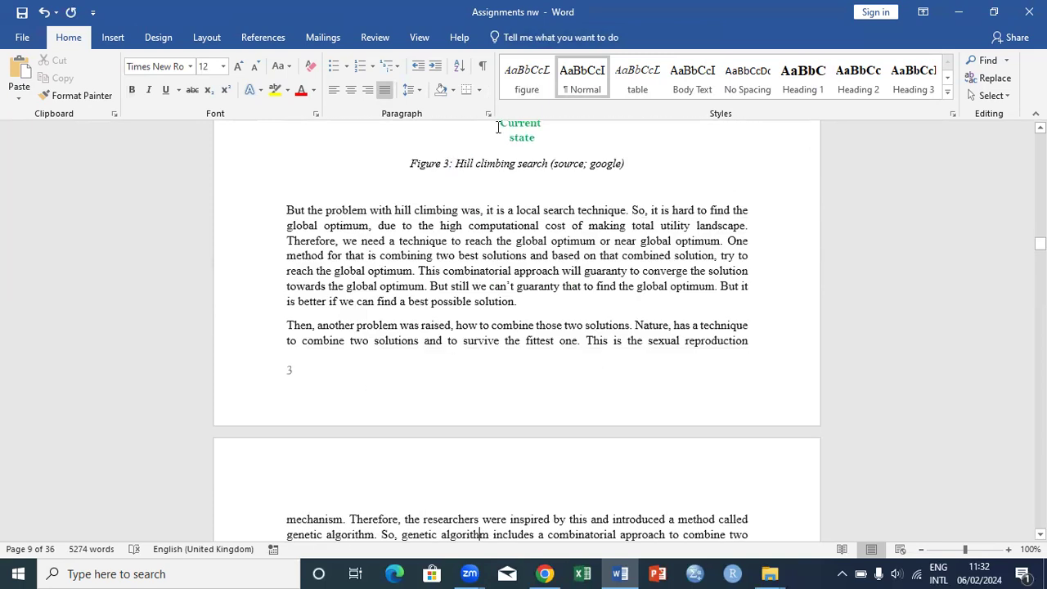
pyautogui.click(488, 164)
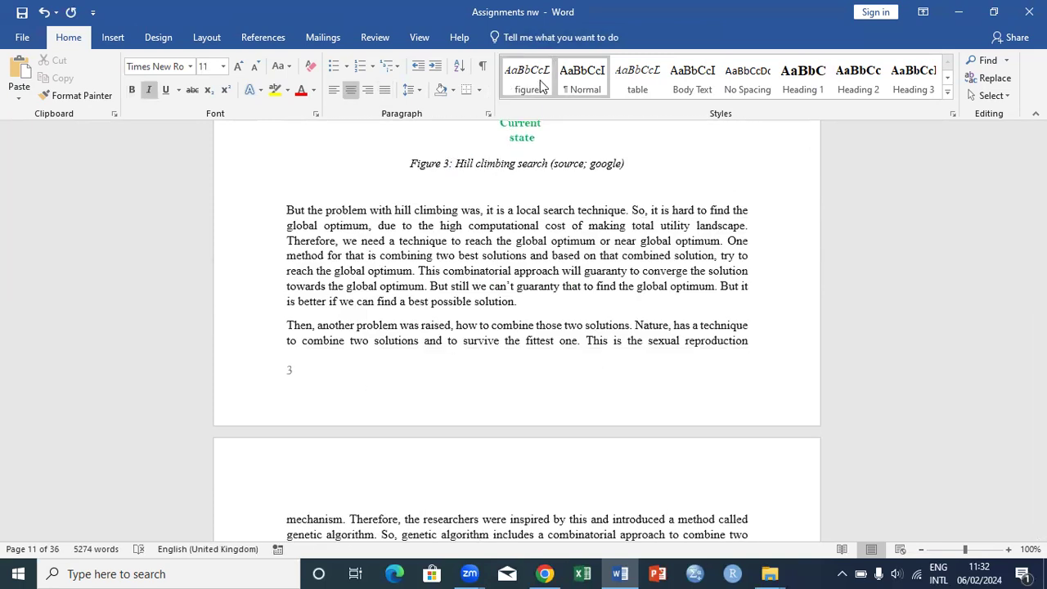
# - Apply the figure style to the Figure 4 caption and fit the caption on the same page as its genetic algorithm image
pyautogui.press('Down')
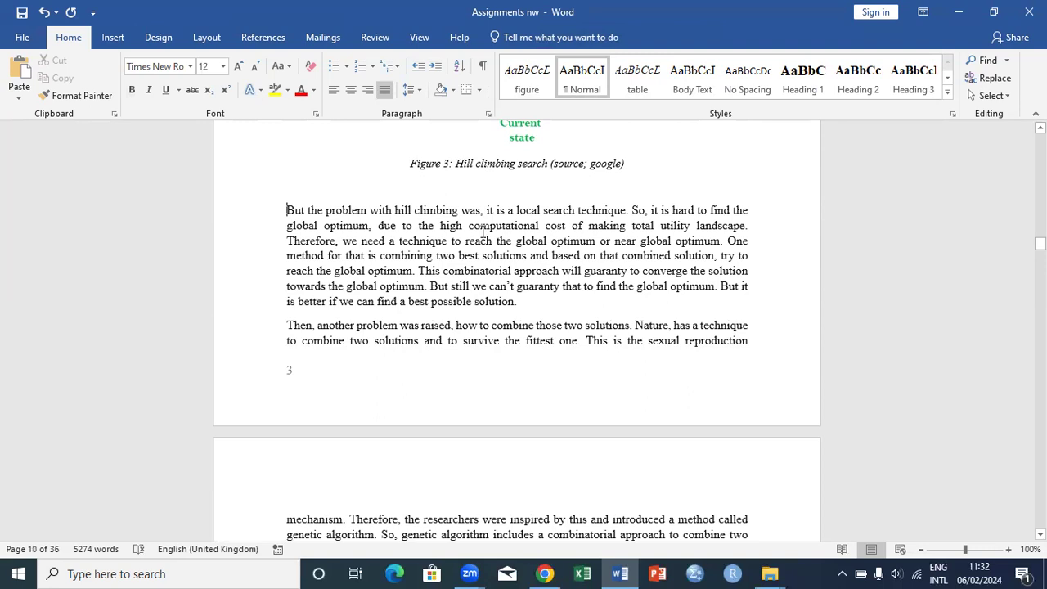
pyautogui.press('Down')
pyautogui.press('Down')
pyautogui.press('Down')
pyautogui.press('Down')
pyautogui.press('Down')
pyautogui.press('Down')
pyautogui.press('Down')
pyautogui.press('Down')
pyautogui.press('Down')
pyautogui.press('Down')
pyautogui.press('Down')
pyautogui.press('Down')
pyautogui.press('Down')
pyautogui.press('Down')
pyautogui.press('Down')
pyautogui.press('Down')
pyautogui.press('Down')
pyautogui.press('Down')
pyautogui.press('Down')
pyautogui.press('Down')
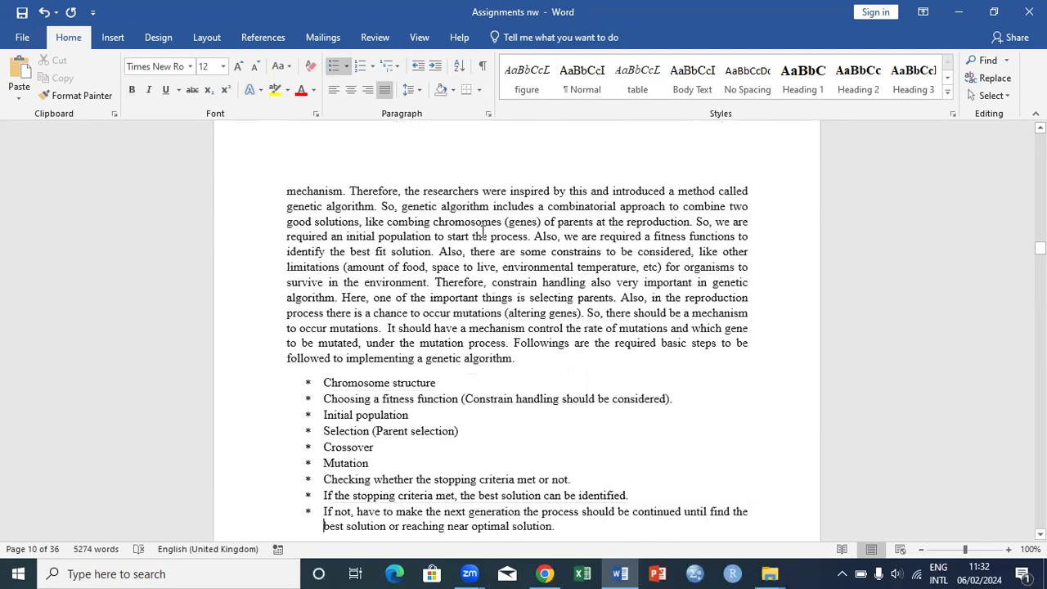
pyautogui.scroll(-7, 483, 231)
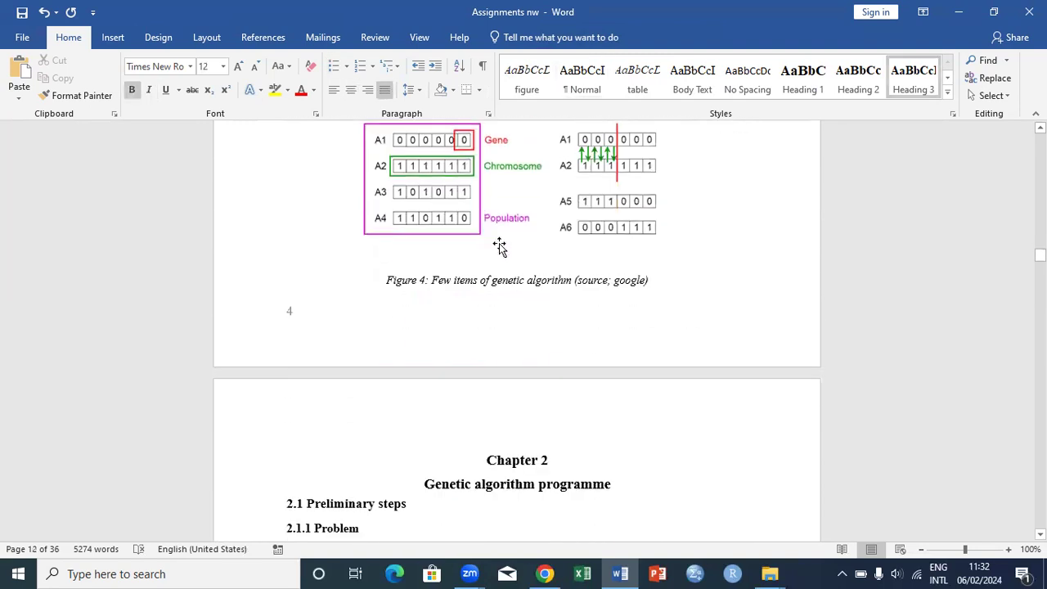
pyautogui.click(499, 245)
pyautogui.press('Return')
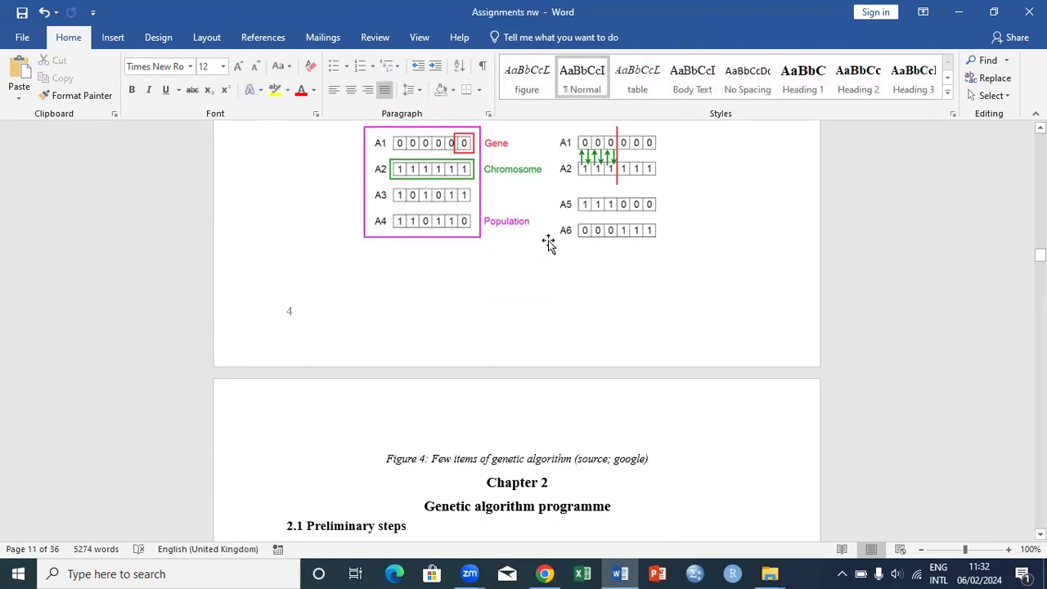
pyautogui.press('Down')
pyautogui.press('Down')
pyautogui.press('Down')
pyautogui.press('Down')
pyautogui.press('Down')
pyautogui.press('Down')
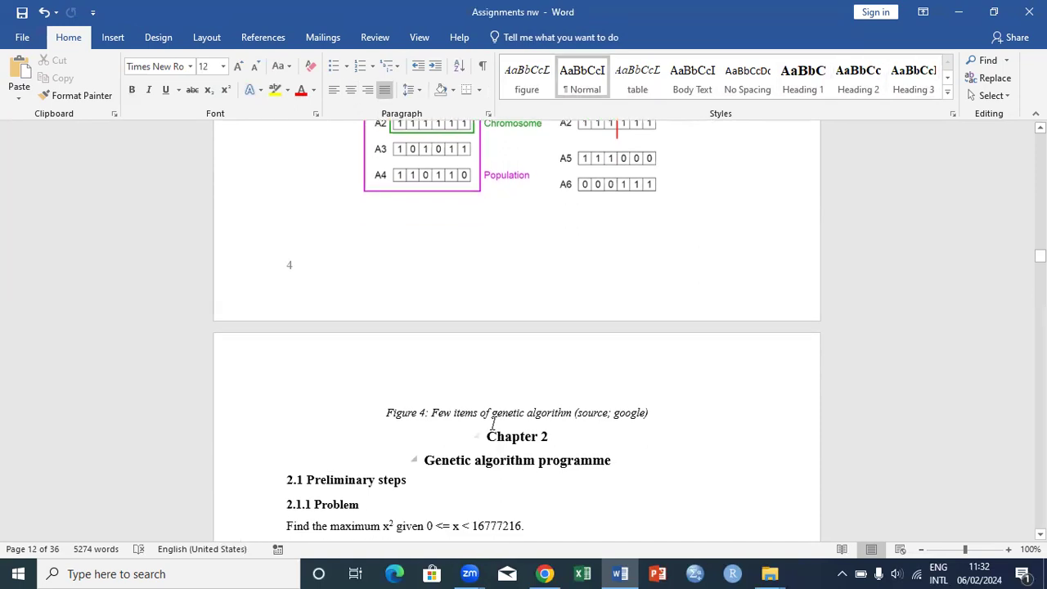
pyautogui.click(487, 414)
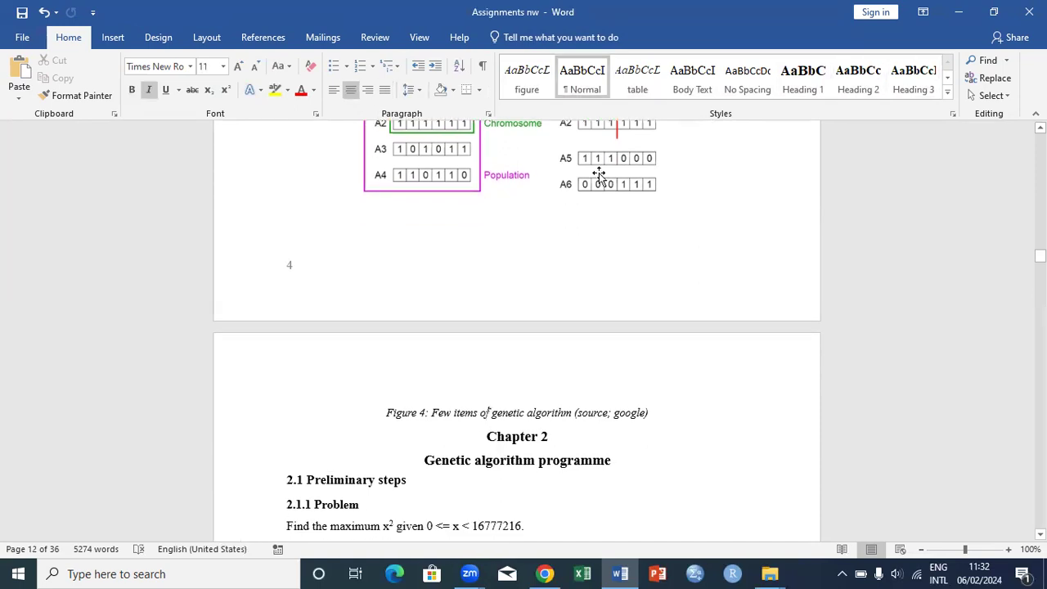
pyautogui.click(371, 188)
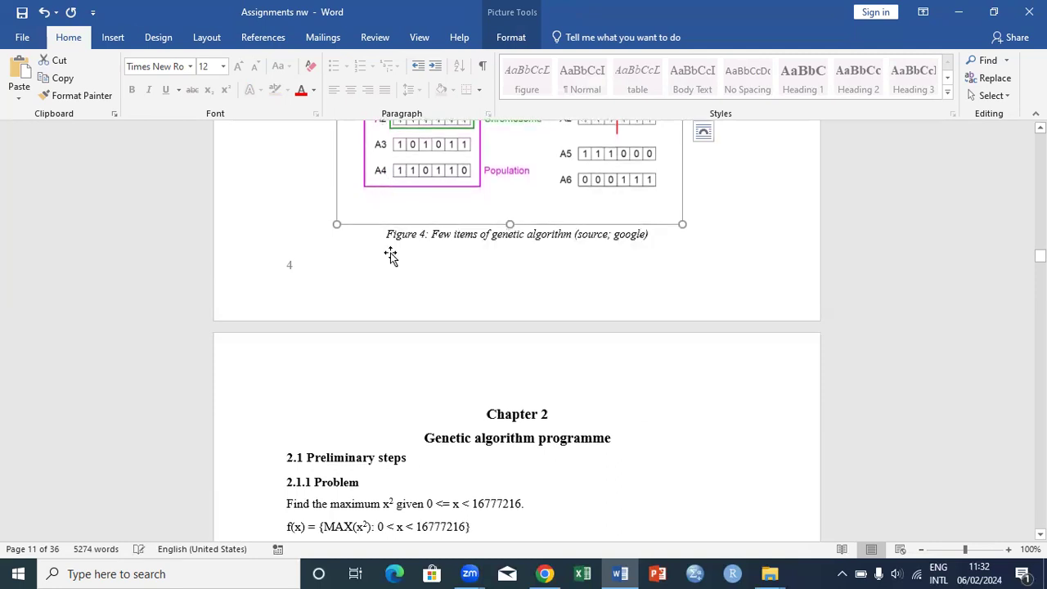
# - Apply the figure style to the Figure 5 caption below the gene diagram in section 2.1.2
pyautogui.click(375, 457)
pyautogui.press('Down')
pyautogui.press('Down')
pyautogui.press('Down')
pyautogui.press('Down')
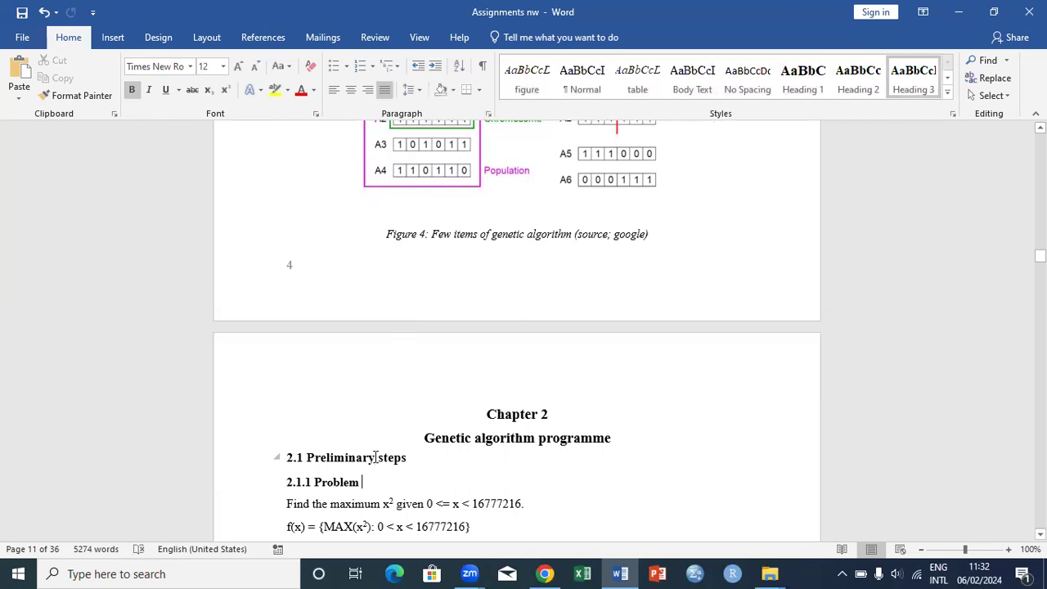
pyautogui.press('Down')
pyautogui.press('Down')
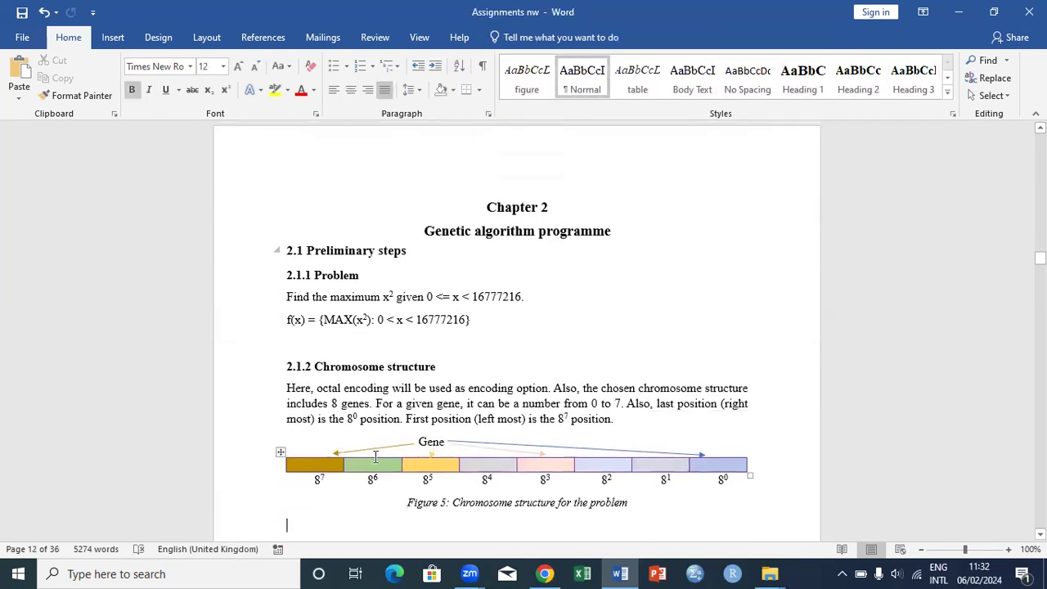
pyautogui.click(483, 499)
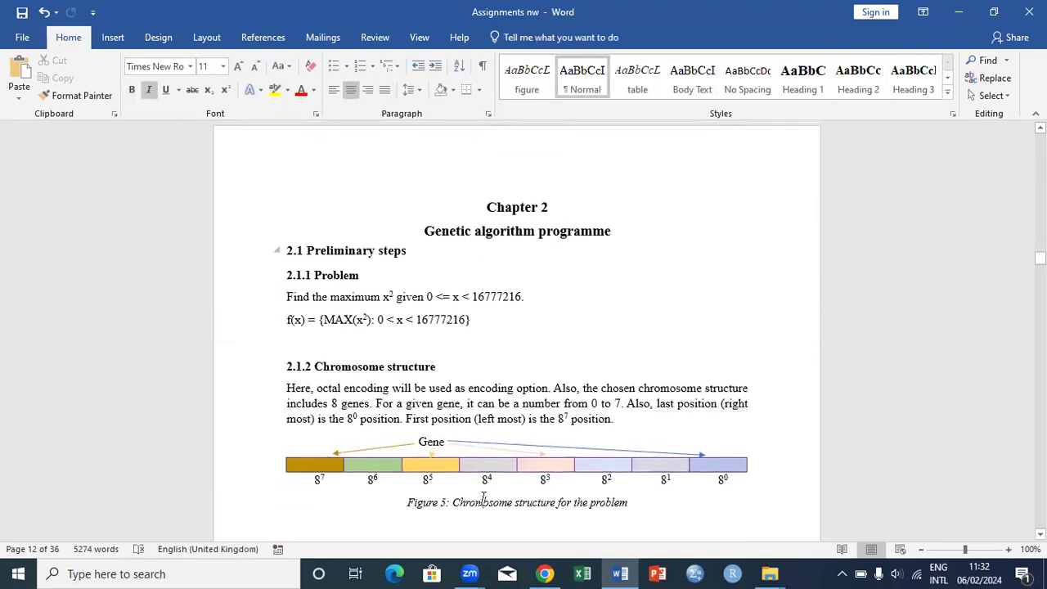
pyautogui.click(526, 75)
# - Apply the figure style to the Figure 8 caption below the initial population output in section 2.1.5
pyautogui.press('Down')
pyautogui.press('Down')
pyautogui.press('Down')
pyautogui.press('Down')
pyautogui.press('Down')
pyautogui.press('Down')
pyautogui.press('Down')
pyautogui.press('Down')
pyautogui.press('Down')
pyautogui.press('Down')
pyautogui.press('Down')
pyautogui.press('Down')
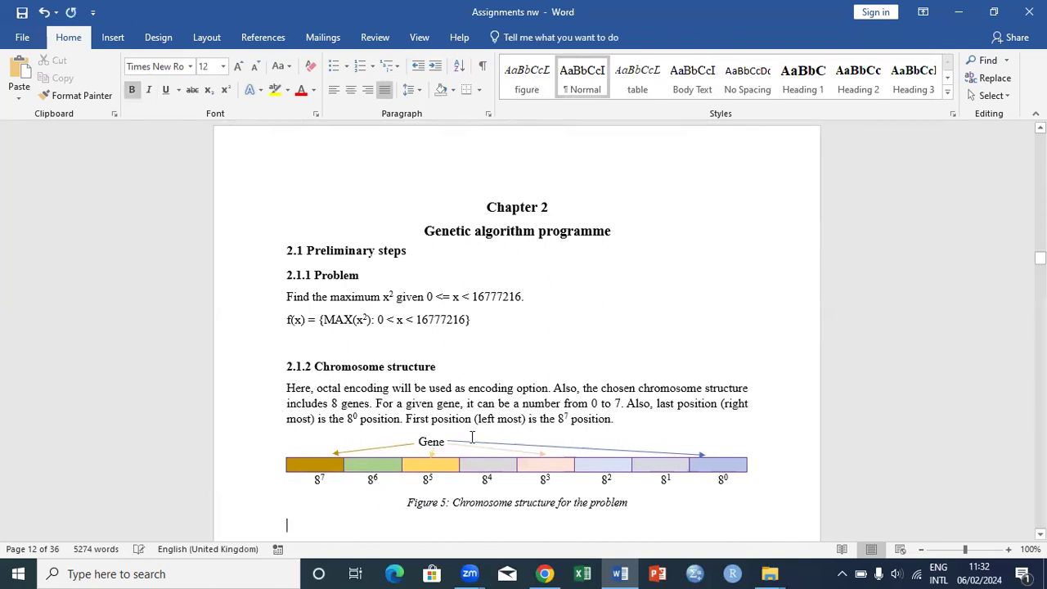
pyautogui.press('Down')
pyautogui.press('Down')
pyautogui.press('Down')
pyautogui.press('Down')
pyautogui.press('Down')
pyautogui.press('Down')
pyautogui.press('Down')
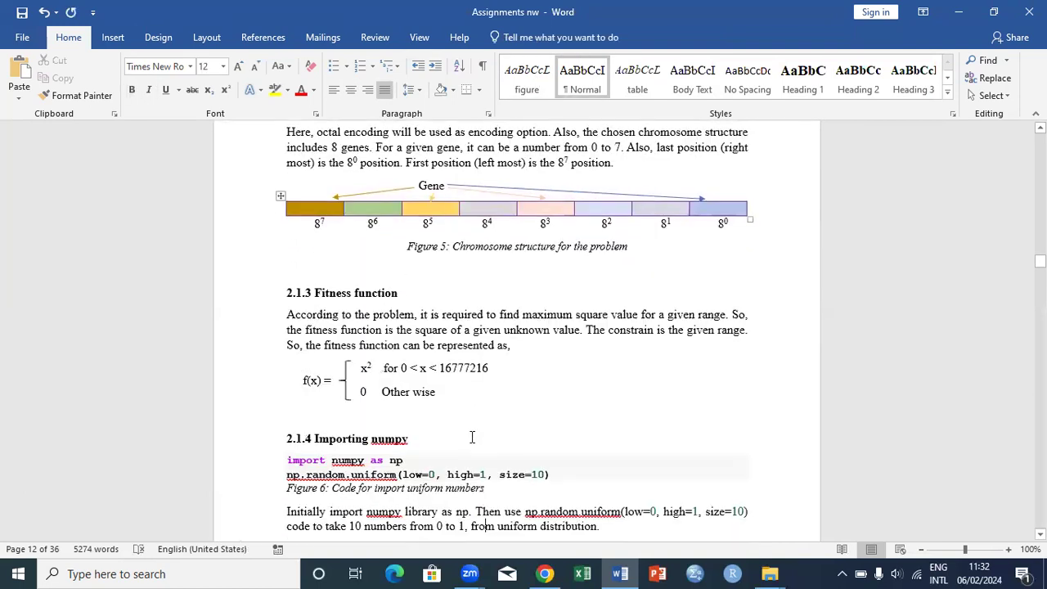
pyautogui.press('Down')
pyautogui.press('Down')
pyautogui.press('Down')
pyautogui.press('Down')
pyautogui.press('Down')
pyautogui.press('Down')
pyautogui.press('Down')
pyautogui.press('Down')
pyautogui.press('Down')
pyautogui.press('Down')
pyautogui.press('Down')
pyautogui.press('Down')
pyautogui.press('Down')
pyautogui.press('Down')
pyautogui.press('Down')
pyautogui.press('Down')
pyautogui.press('Down')
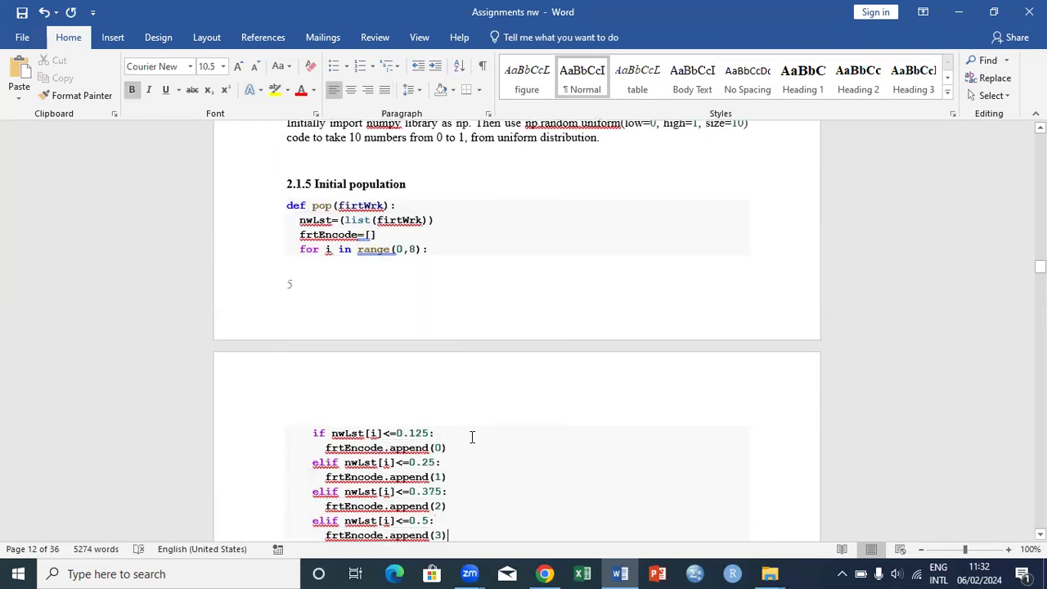
pyautogui.press('Down')
pyautogui.press('Down')
pyautogui.press('Down')
pyautogui.press('Down')
pyautogui.press('Down')
pyautogui.press('Down')
pyautogui.press('Down')
pyautogui.press('Down')
pyautogui.press('Down')
pyautogui.press('Down')
pyautogui.press('Down')
pyautogui.press('Down')
pyautogui.press('Down')
pyautogui.press('Down')
pyautogui.press('Down')
pyautogui.press('Down')
pyautogui.press('Down')
pyautogui.press('Down')
pyautogui.press('Down')
pyautogui.press('Down')
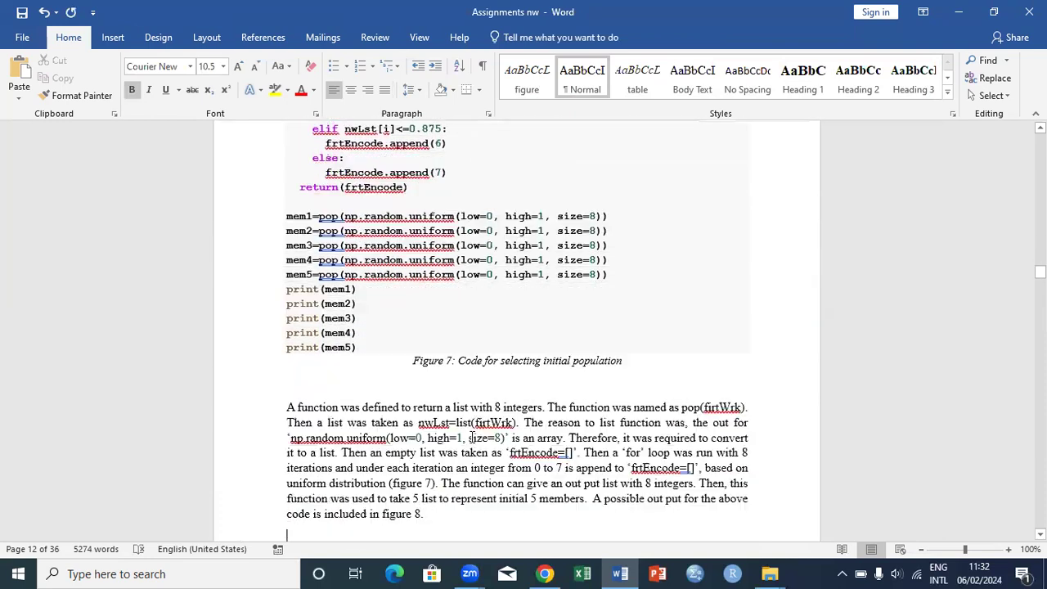
pyautogui.click(450, 332)
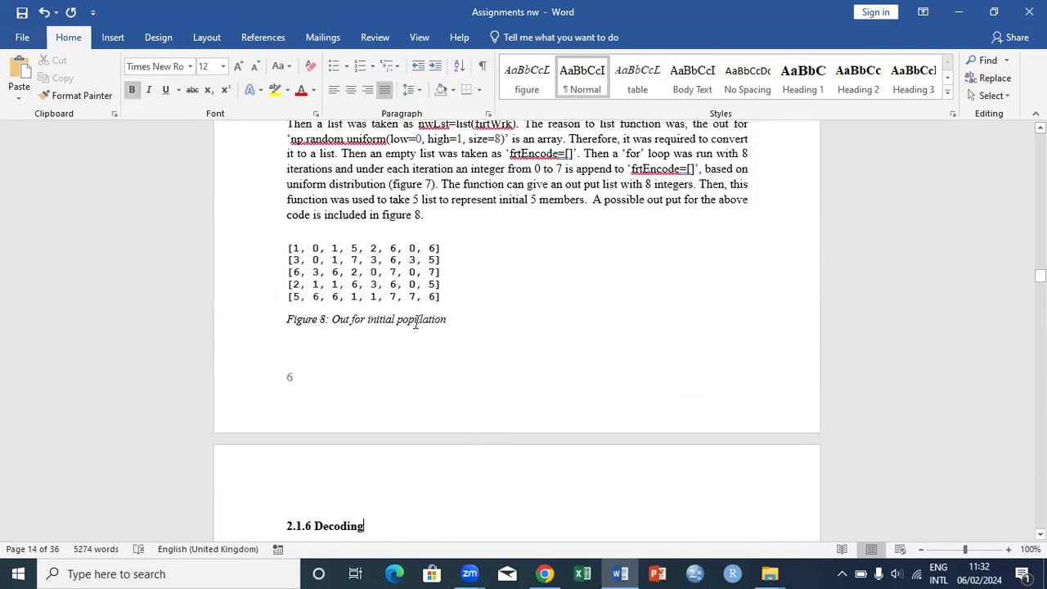
pyautogui.click(532, 82)
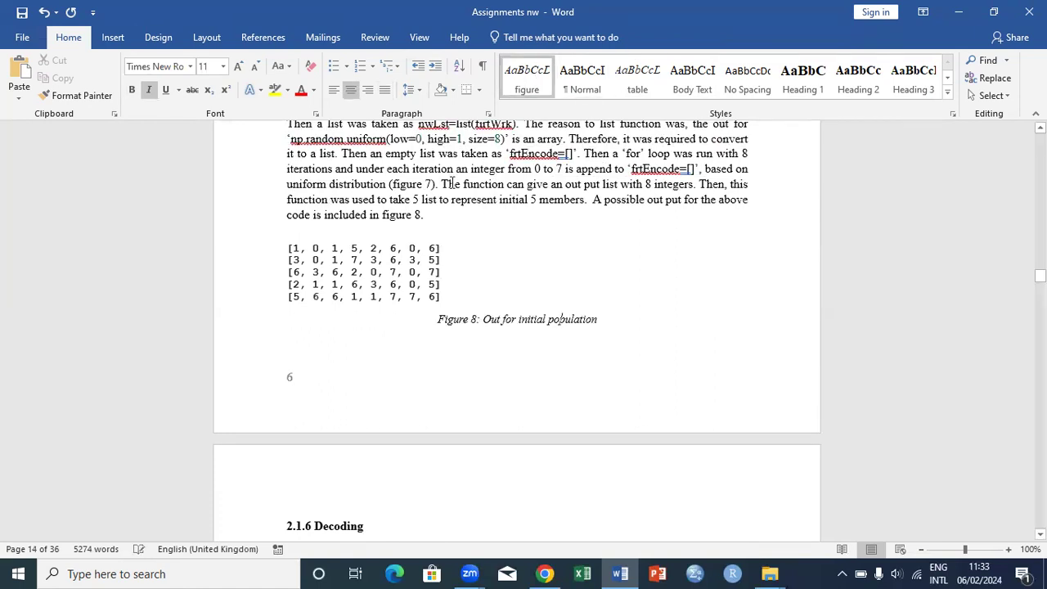
# - Go back to the Figure 7 caption below the initial population code and give it the figure style
pyautogui.press('Up')
pyautogui.press('Up')
pyautogui.press('Up')
pyautogui.press('Up')
pyautogui.press('Up')
pyautogui.press('Up')
pyautogui.press('Up')
pyautogui.press('Up')
pyautogui.press('Up')
pyautogui.press('Up')
pyautogui.press('Up')
pyautogui.press('Up')
pyautogui.press('Up')
pyautogui.press('Up')
pyautogui.press('Up')
pyautogui.press('Up')
pyautogui.press('Up')
pyautogui.press('Up')
pyautogui.press('Up')
pyautogui.press('Up')
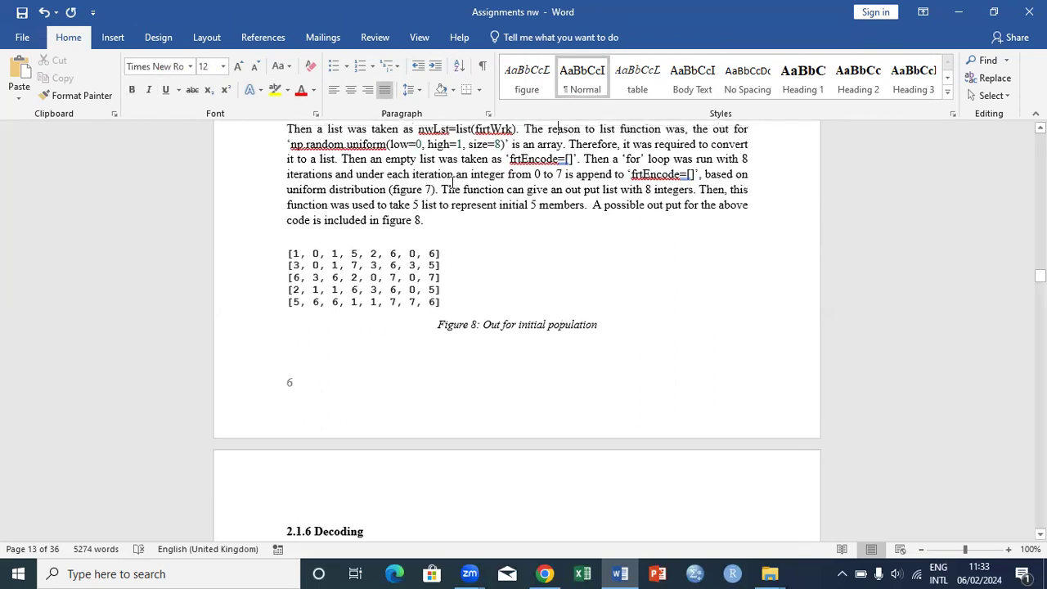
pyautogui.click(478, 187)
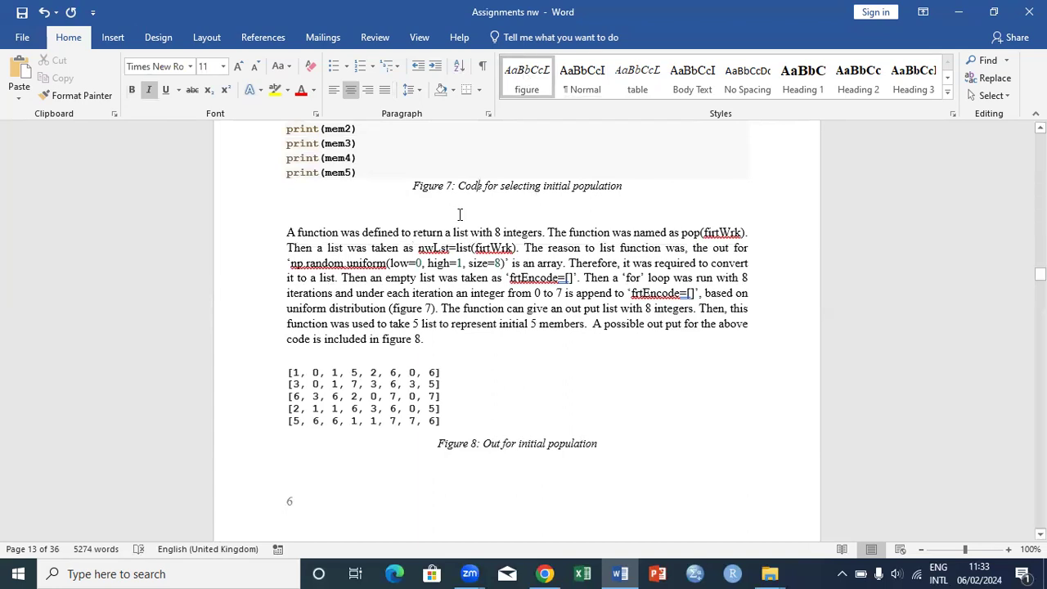
# - Apply the figure style to the Figure 9 caption below the decoding code in section 2.1.6
pyautogui.press('Down')
pyautogui.press('Down')
pyautogui.press('Down')
pyautogui.press('Down')
pyautogui.press('Down')
pyautogui.press('Down')
pyautogui.press('Down')
pyautogui.press('Down')
pyautogui.press('Down')
pyautogui.press('Down')
pyautogui.press('Down')
pyautogui.press('Down')
pyautogui.press('Down')
pyautogui.press('Down')
pyautogui.press('Down')
pyautogui.press('Down')
pyautogui.press('Down')
pyautogui.press('Down')
pyautogui.press('Down')
pyautogui.press('Down')
pyautogui.press('Down')
pyautogui.press('Down')
pyautogui.press('Down')
pyautogui.press('Down')
pyautogui.press('Down')
pyautogui.press('Down')
pyautogui.press('Down')
pyautogui.press('Down')
pyautogui.press('Down')
pyautogui.press('Down')
pyautogui.press('Down')
pyautogui.press('Down')
pyautogui.press('Down')
pyautogui.press('Down')
pyautogui.press('Down')
pyautogui.press('Down')
pyautogui.press('Down')
pyautogui.press('Down')
pyautogui.press('Down')
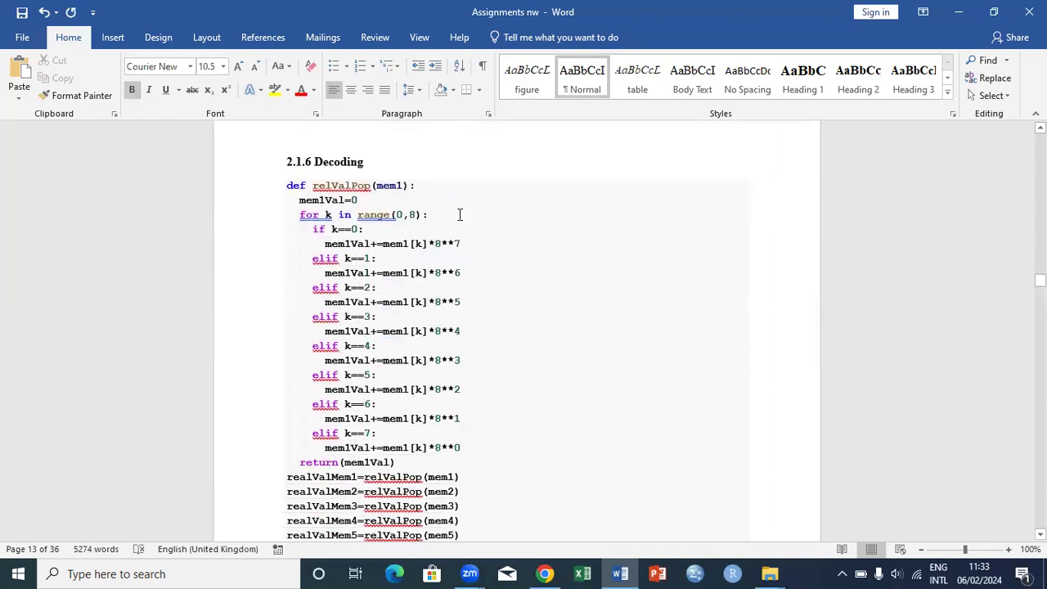
pyautogui.press('Down')
pyautogui.press('Down')
pyautogui.press('Down')
pyautogui.press('Down')
pyautogui.press('Down')
pyautogui.press('Down')
pyautogui.press('Down')
pyautogui.press('Down')
pyautogui.press('Down')
pyautogui.press('Down')
pyautogui.press('Down')
pyautogui.press('Down')
pyautogui.press('Down')
pyautogui.press('Down')
pyautogui.press('Down')
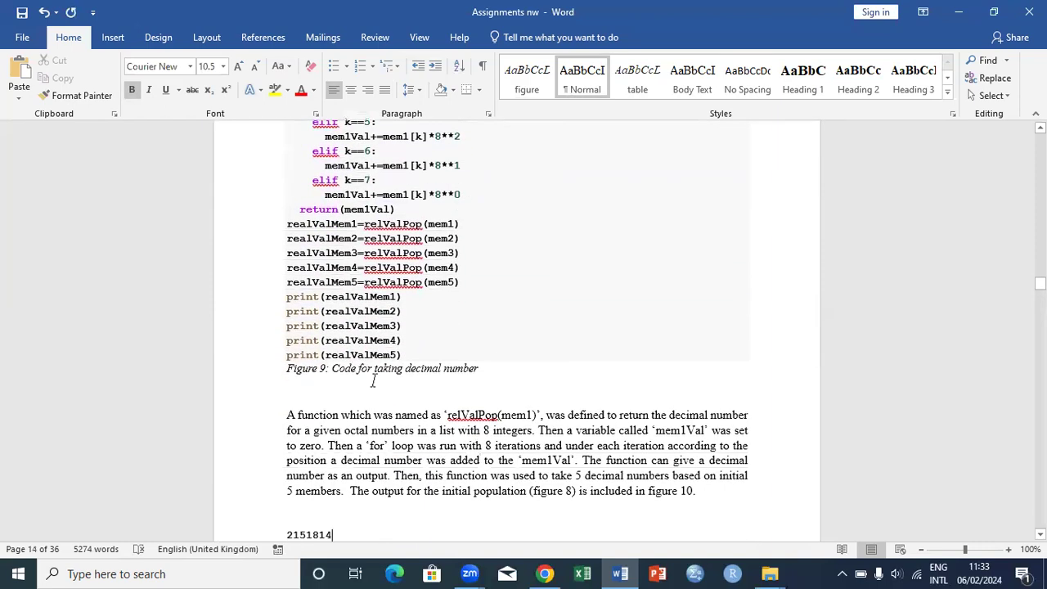
pyautogui.click(377, 372)
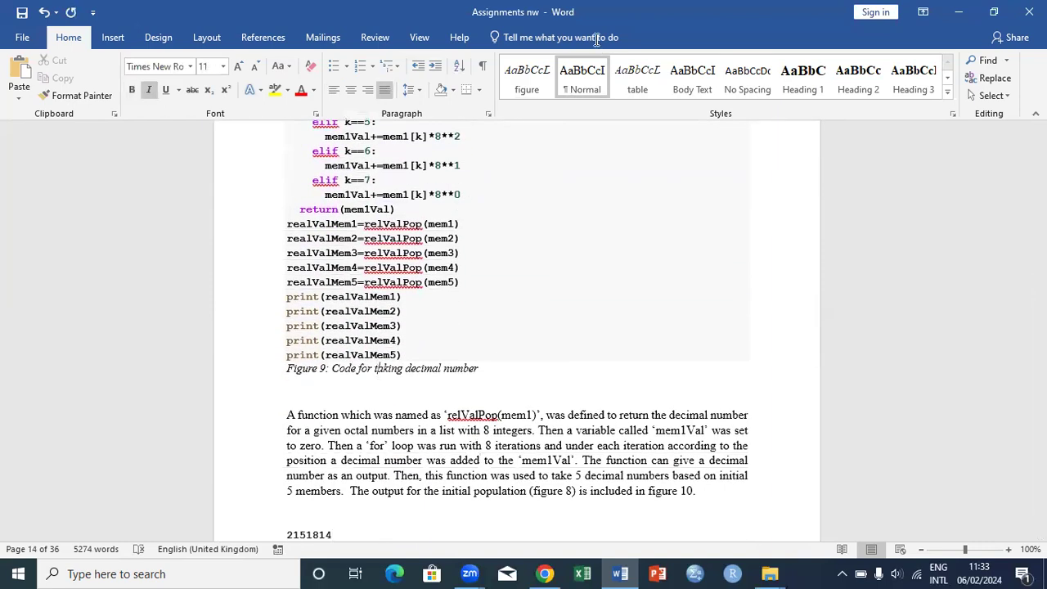
pyautogui.click(525, 75)
# - Apply the figure style to the Figure 10 caption below the decimal number output, just before section 2.1.7
pyautogui.press('Down')
pyautogui.press('Down')
pyautogui.press('Down')
pyautogui.press('Down')
pyautogui.press('Down')
pyautogui.press('Down')
pyautogui.press('Down')
pyautogui.press('Down')
pyautogui.press('Down')
pyautogui.press('Down')
pyautogui.press('Down')
pyautogui.press('Down')
pyautogui.press('Down')
pyautogui.press('Down')
pyautogui.press('Down')
pyautogui.press('Down')
pyautogui.press('Down')
pyautogui.press('Down')
pyautogui.press('Down')
pyautogui.press('Down')
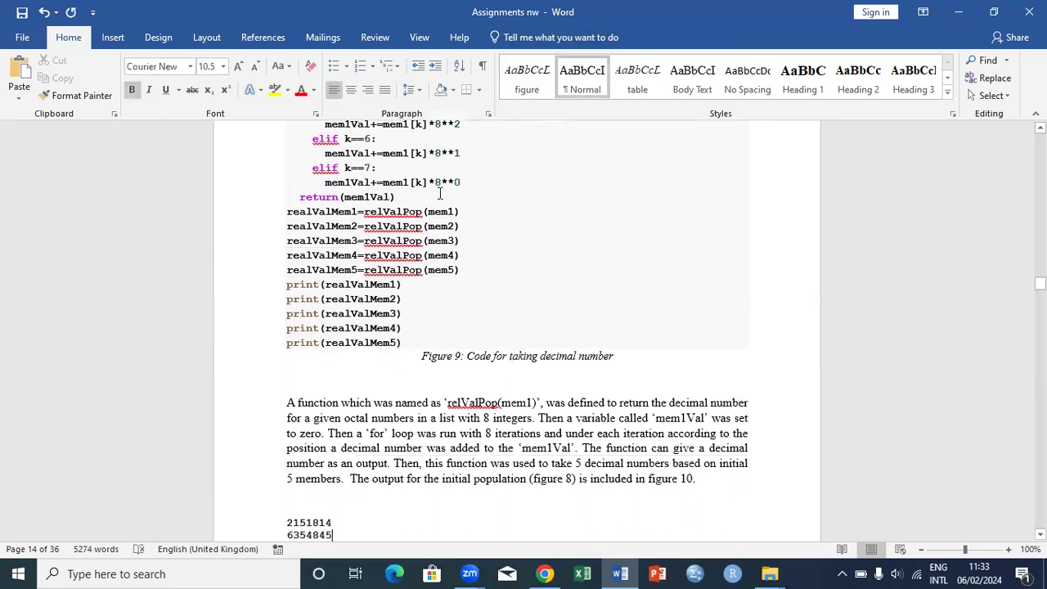
pyautogui.click(432, 149)
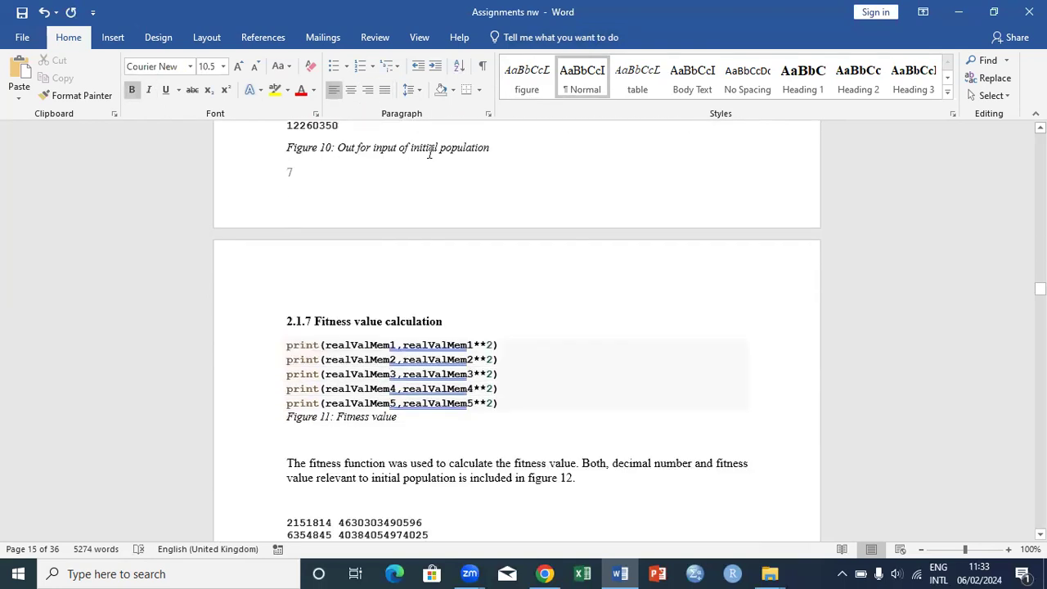
pyautogui.click(524, 76)
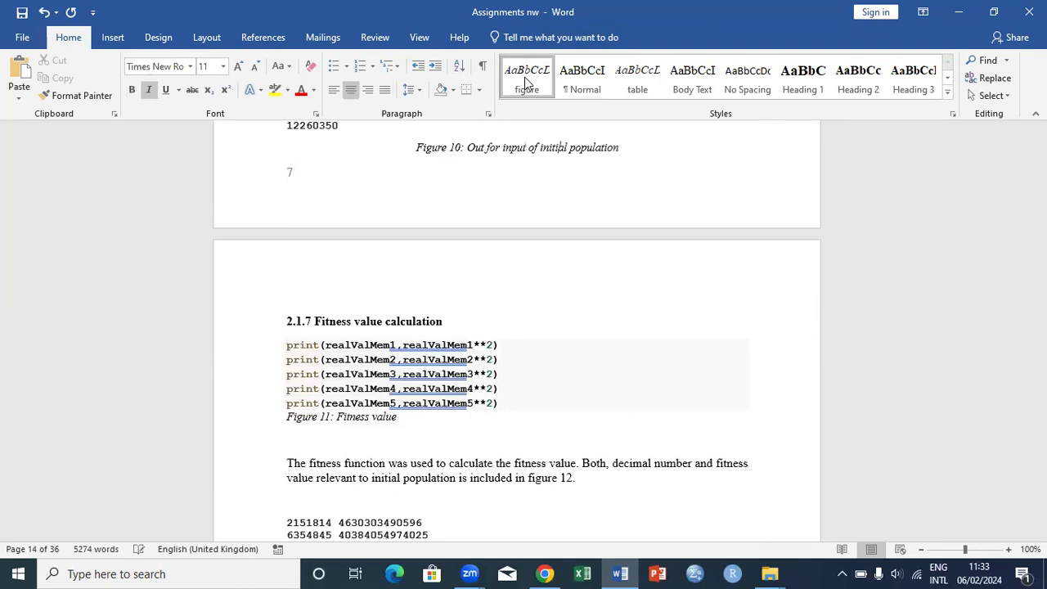
# - Apply the figure style to the Figure 12 caption below the fitness value output in section 2.1.7
pyautogui.press('Down')
pyautogui.press('Down')
pyautogui.press('Down')
pyautogui.press('Down')
pyautogui.press('Down')
pyautogui.press('Down')
pyautogui.press('Down')
pyautogui.press('Down')
pyautogui.press('Down')
pyautogui.press('Down')
pyautogui.press('Down')
pyautogui.press('Down')
pyautogui.press('Down')
pyautogui.press('Down')
pyautogui.press('Down')
pyautogui.press('Down')
pyautogui.press('Down')
pyautogui.press('Down')
pyautogui.press('Down')
pyautogui.press('Down')
pyautogui.press('Down')
pyautogui.press('Down')
pyautogui.press('Down')
pyautogui.press('Down')
pyautogui.press('Down')
pyautogui.press('Down')
pyautogui.press('Down')
pyautogui.press('Down')
pyautogui.press('Down')
pyautogui.press('Down')
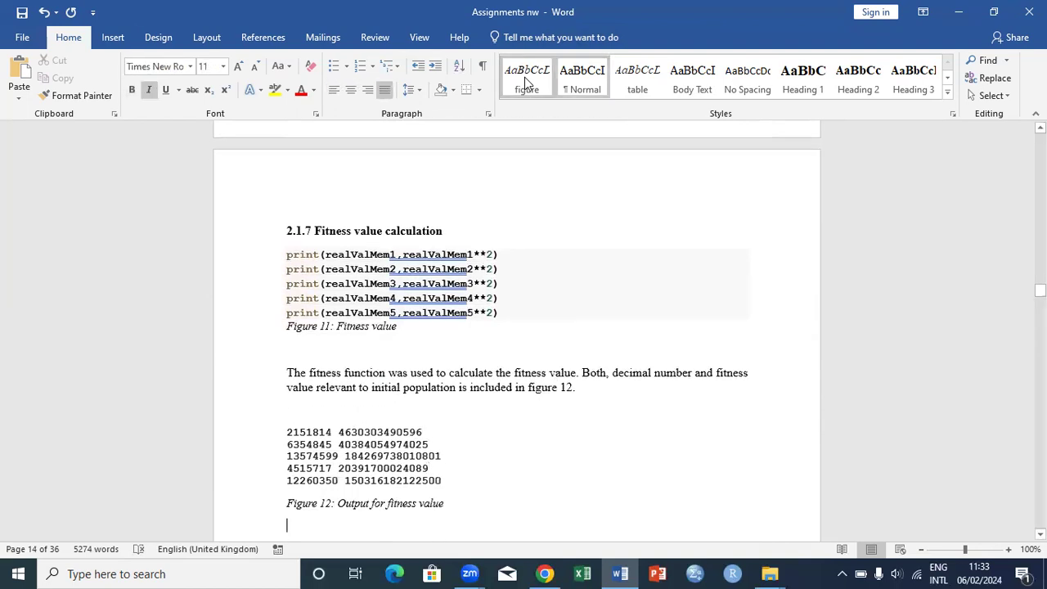
pyautogui.click(390, 418)
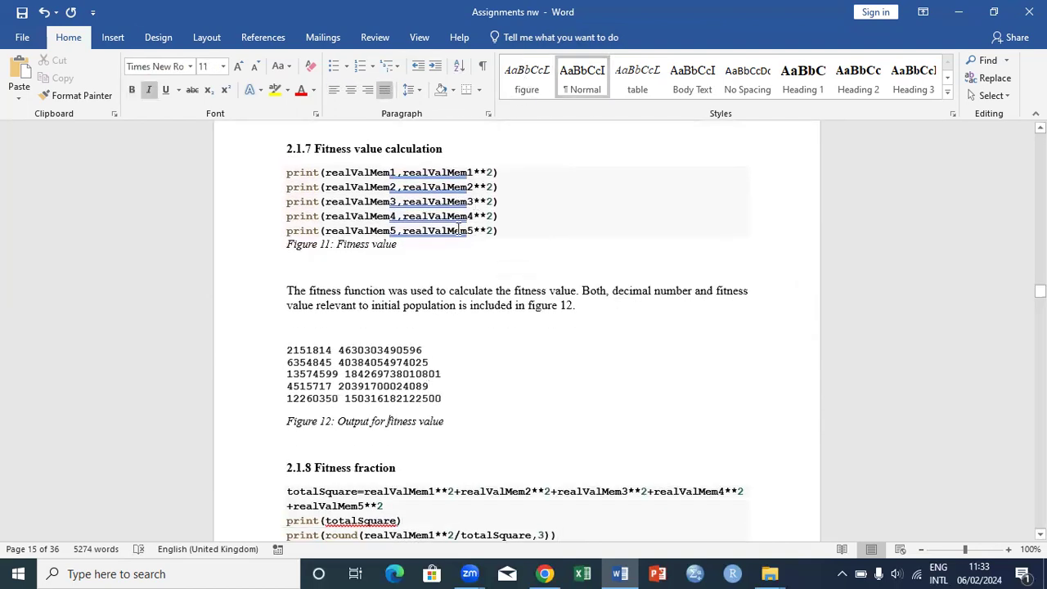
pyautogui.click(527, 77)
# - Apply the figure style to the Figure 13 caption below the fitness fraction code in section 2.1.8
pyautogui.press('Down')
pyautogui.press('Down')
pyautogui.press('Down')
pyautogui.press('Down')
pyautogui.press('Down')
pyautogui.press('Down')
pyautogui.press('Down')
pyautogui.press('Down')
pyautogui.press('Down')
pyautogui.press('Down')
pyautogui.press('Down')
pyautogui.press('Down')
pyautogui.press('Down')
pyautogui.press('Down')
pyautogui.press('Down')
pyautogui.press('Down')
pyautogui.press('Down')
pyautogui.press('Down')
pyautogui.press('Down')
pyautogui.press('Down')
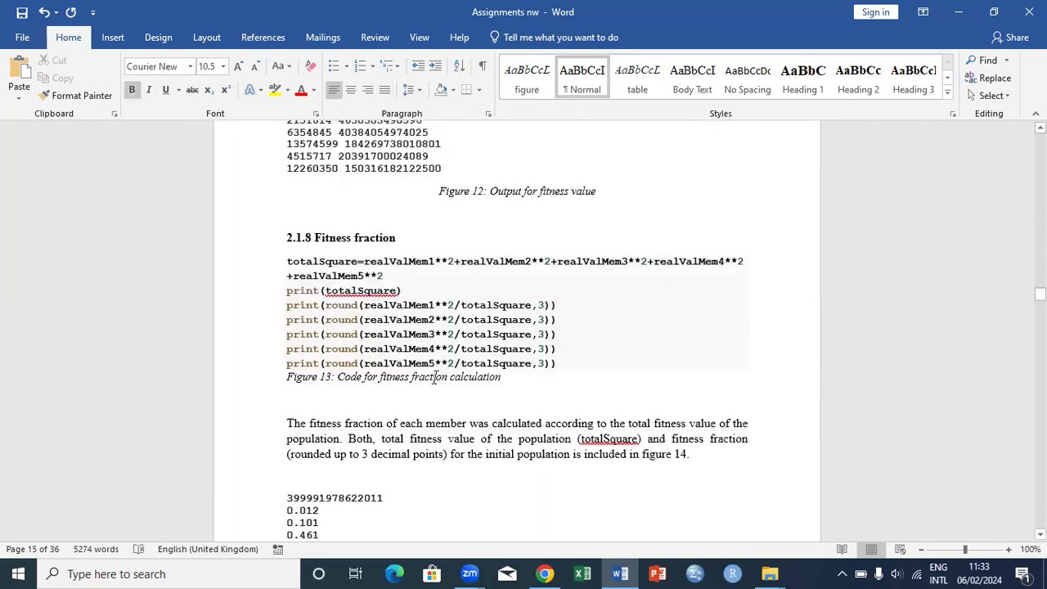
pyautogui.click(434, 376)
pyautogui.click(527, 77)
# - Apply the figure style to the Figure 14 caption below the fitness percentage output, just before section 2.1.9
pyautogui.press('Down')
pyautogui.press('Down')
pyautogui.press('Down')
pyautogui.press('Down')
pyautogui.press('Down')
pyautogui.press('Down')
pyautogui.press('Down')
pyautogui.press('Down')
pyautogui.press('Down')
pyautogui.press('Down')
pyautogui.press('Down')
pyautogui.press('Down')
pyautogui.press('Down')
pyautogui.press('Down')
pyautogui.press('Down')
pyautogui.press('Down')
pyautogui.press('Down')
pyautogui.press('Down')
pyautogui.press('Down')
pyautogui.press('Down')
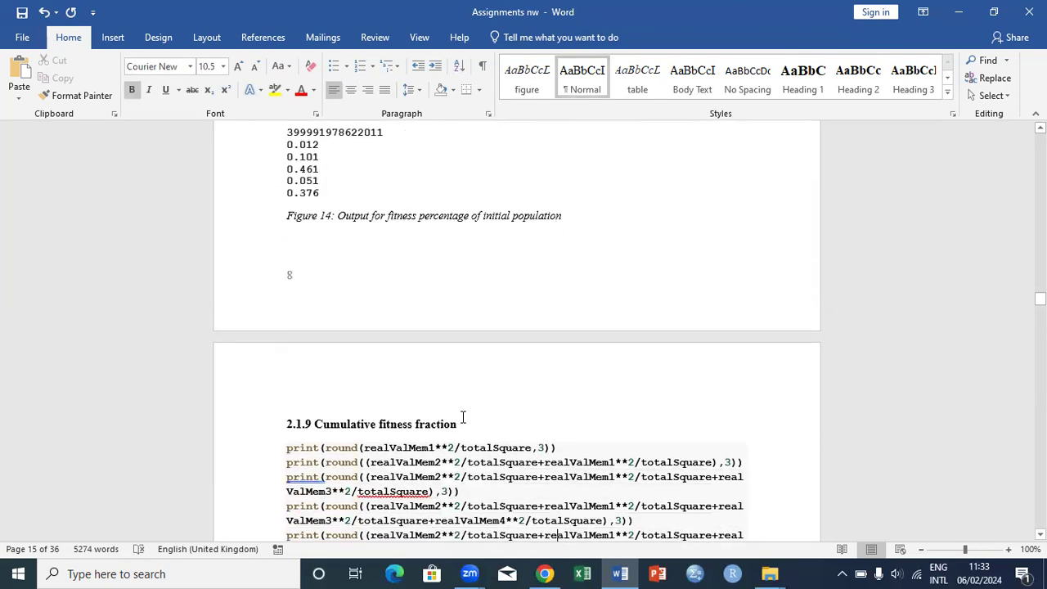
pyautogui.click(424, 216)
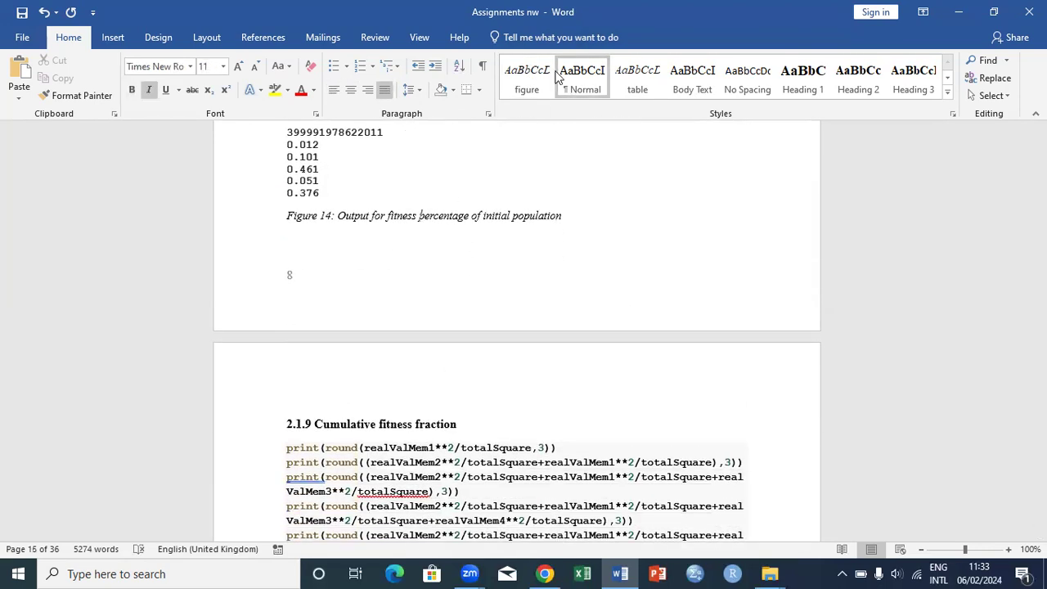
pyautogui.click(528, 78)
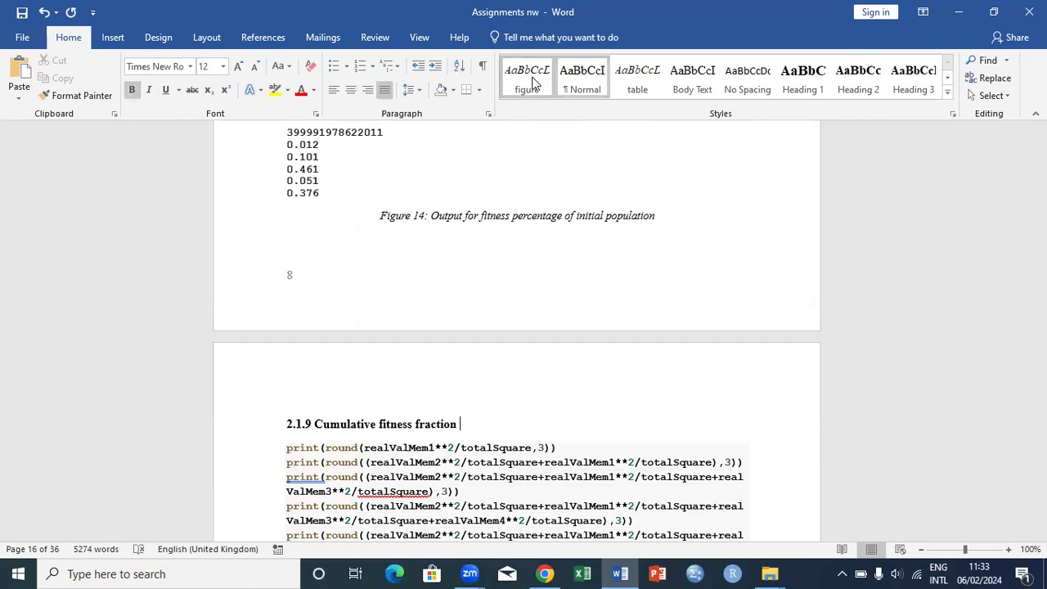
# - Apply the figure style to the Figure 15 caption below the cumulative fitness fraction code in section 2.1.9
pyautogui.press('Down')
pyautogui.press('Down')
pyautogui.press('Down')
pyautogui.press('Down')
pyautogui.press('Down')
pyautogui.press('Down')
pyautogui.press('Down')
pyautogui.press('Down')
pyautogui.press('Down')
pyautogui.press('Down')
pyautogui.press('Down')
pyautogui.press('Down')
pyautogui.press('Down')
pyautogui.press('Down')
pyautogui.press('Down')
pyautogui.press('Down')
pyautogui.press('Down')
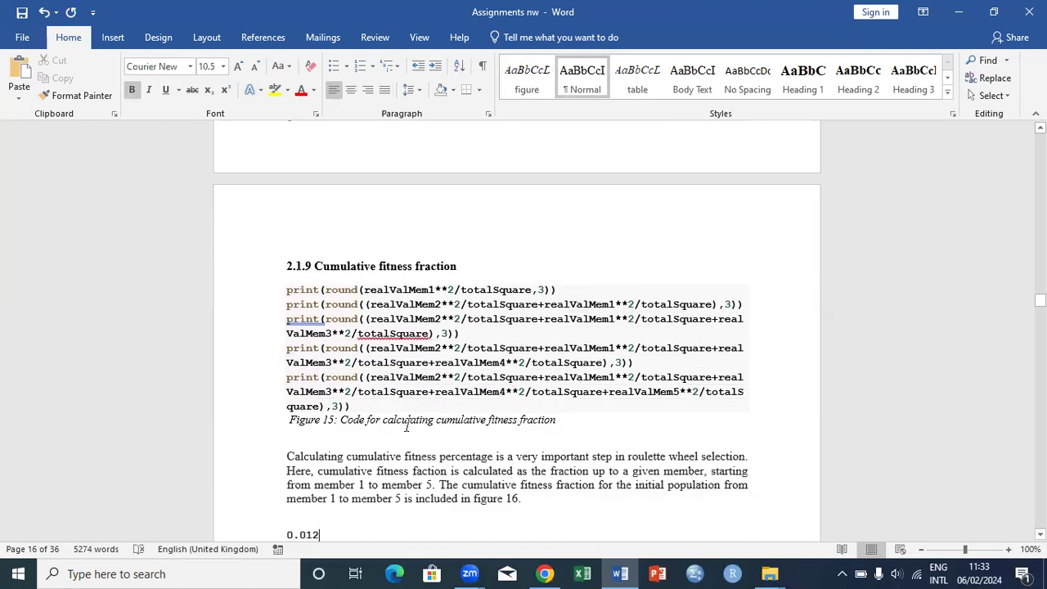
pyautogui.press('Up')
pyautogui.press('Up')
pyautogui.press('Up')
pyautogui.press('Up')
pyautogui.press('Up')
pyautogui.press('Up')
pyautogui.press('Up')
pyautogui.hotkey('ctrl', 'e')
# - Apply the figure style to the Figure 16 caption below the cumulative fitness fraction output, just before section 2.1.10
pyautogui.press('Down')
pyautogui.press('Down')
pyautogui.press('Down')
pyautogui.press('Down')
pyautogui.press('Down')
pyautogui.press('Down')
pyautogui.press('Down')
pyautogui.press('Down')
pyautogui.press('Down')
pyautogui.press('Down')
pyautogui.press('Down')
pyautogui.press('Down')
pyautogui.press('Down')
pyautogui.press('Down')
pyautogui.press('Down')
pyautogui.press('Down')
pyautogui.press('Down')
pyautogui.press('Down')
pyautogui.press('End')
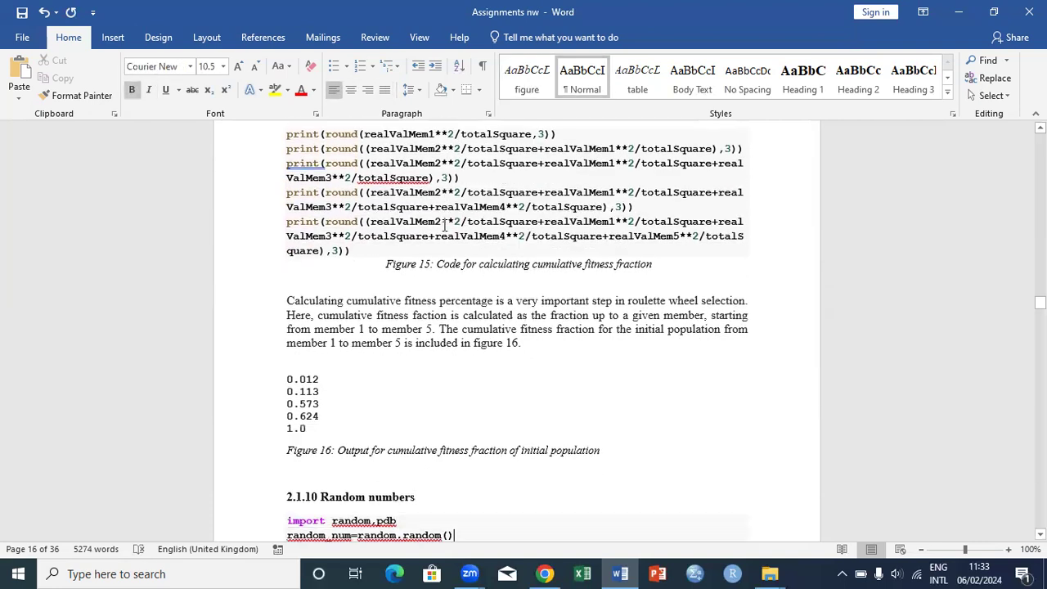
pyautogui.click(400, 455)
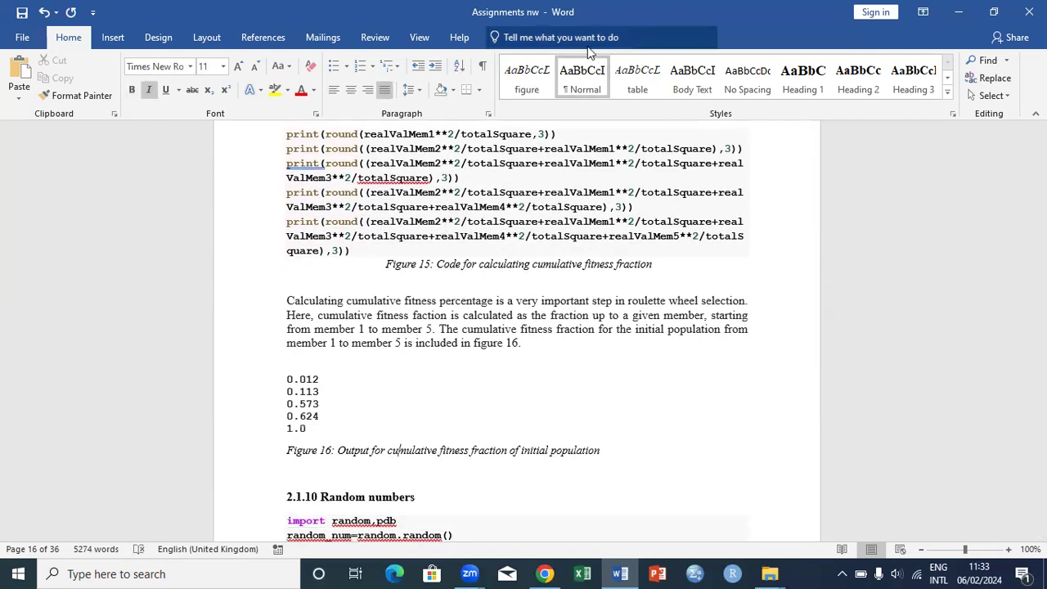
pyautogui.click(514, 90)
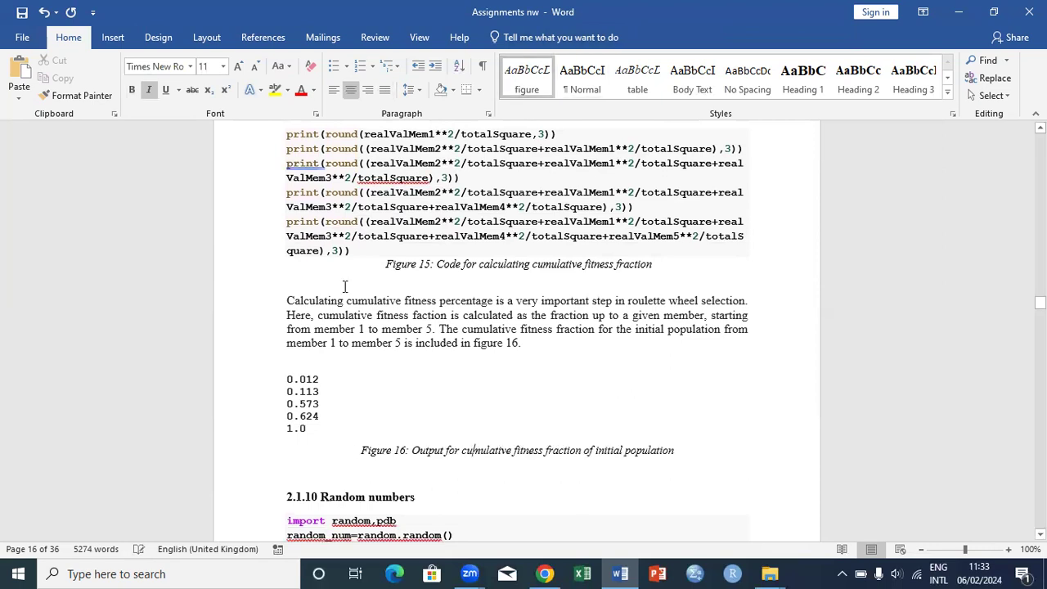
# - Apply the figure style to the Figure 17 caption below the random number import code in section 2.1.10
pyautogui.press('Down')
pyautogui.press('Down')
pyautogui.press('Down')
pyautogui.press('Down')
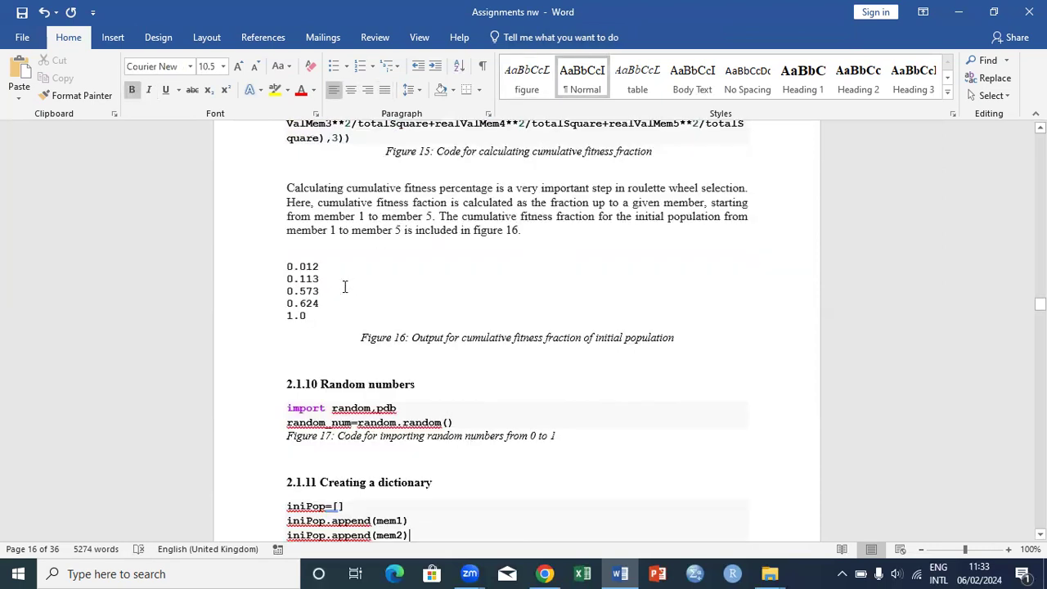
pyautogui.click(363, 437)
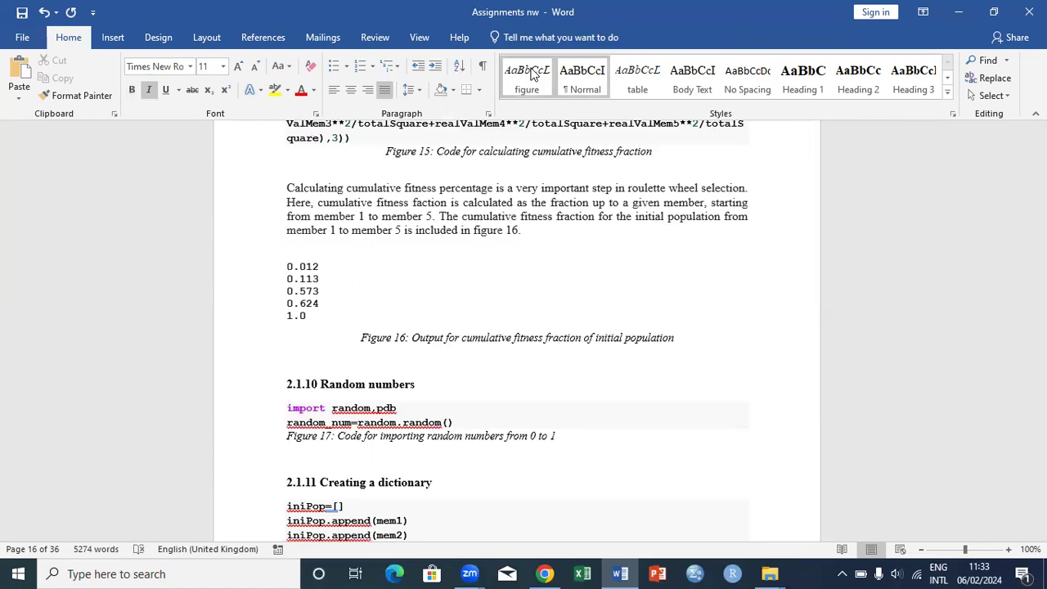
pyautogui.hotkey('ctrl', 'e')
# - Apply the figure style to the Figure 18 caption below the dictionary creation code in section 2.1.11
pyautogui.press('Down')
pyautogui.press('Down')
pyautogui.press('Down')
pyautogui.press('Down')
pyautogui.press('Down')
pyautogui.press('Down')
pyautogui.press('Down')
pyautogui.press('Down')
pyautogui.press('Down')
pyautogui.press('Down')
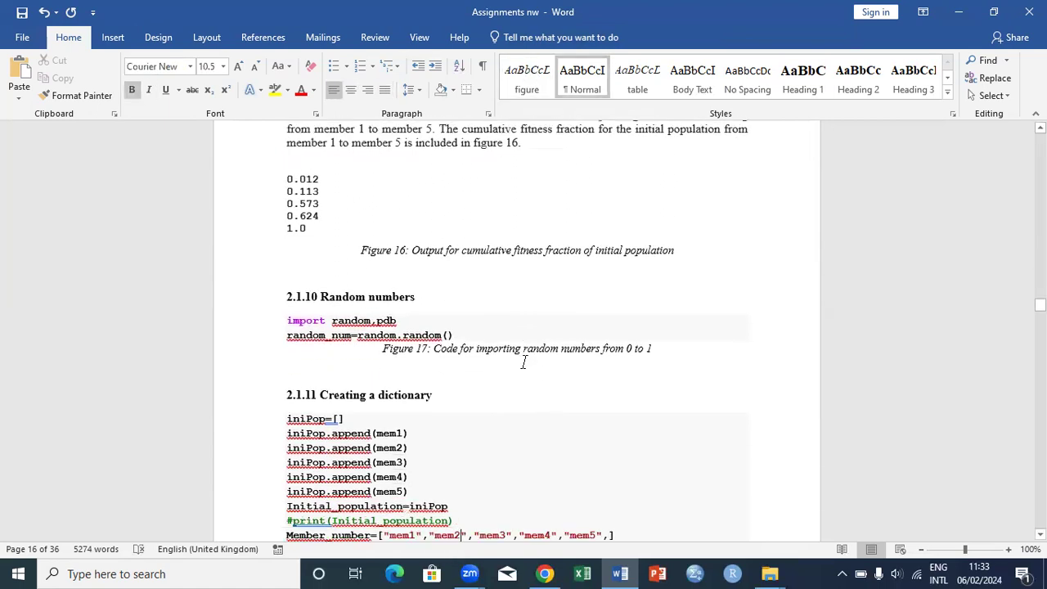
pyautogui.press('Down')
pyautogui.press('Down')
pyautogui.press('Down')
pyautogui.press('Down')
pyautogui.press('Down')
pyautogui.press('Down')
pyautogui.press('Down')
pyautogui.press('Down')
pyautogui.press('Down')
pyautogui.press('Down')
pyautogui.press('Down')
pyautogui.press('Down')
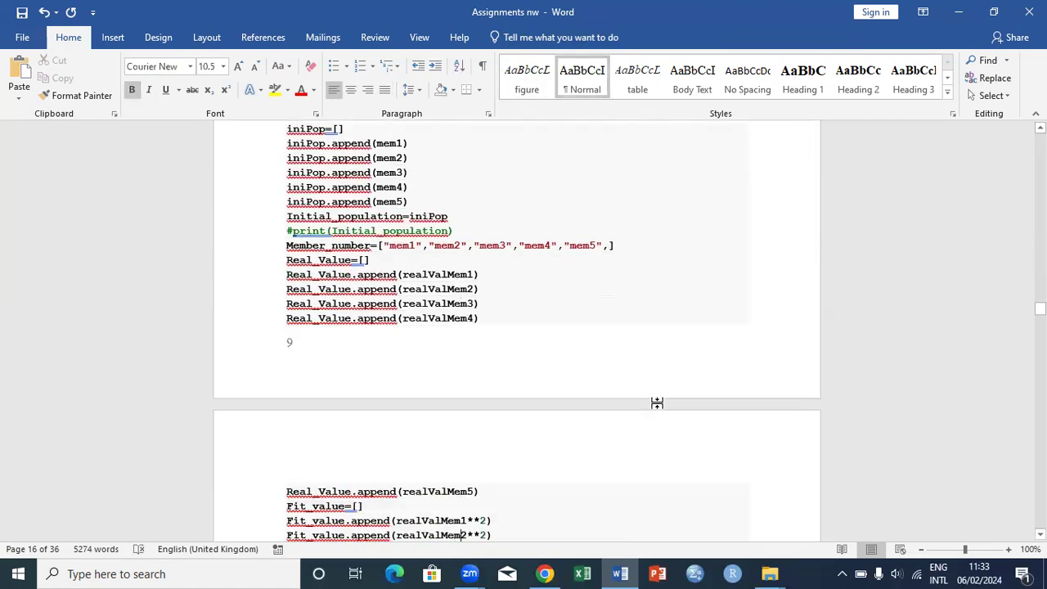
pyautogui.press('Down')
pyautogui.press('Down')
pyautogui.press('Down')
pyautogui.press('Down')
pyautogui.press('Down')
pyautogui.press('Down')
pyautogui.press('Down')
pyautogui.press('Down')
pyautogui.press('Down')
pyautogui.press('Down')
pyautogui.press('Down')
pyautogui.press('Down')
pyautogui.press('Down')
pyautogui.press('Down')
pyautogui.press('Down')
pyautogui.press('Down')
pyautogui.press('Down')
pyautogui.press('Down')
pyautogui.press('Down')
pyautogui.press('Down')
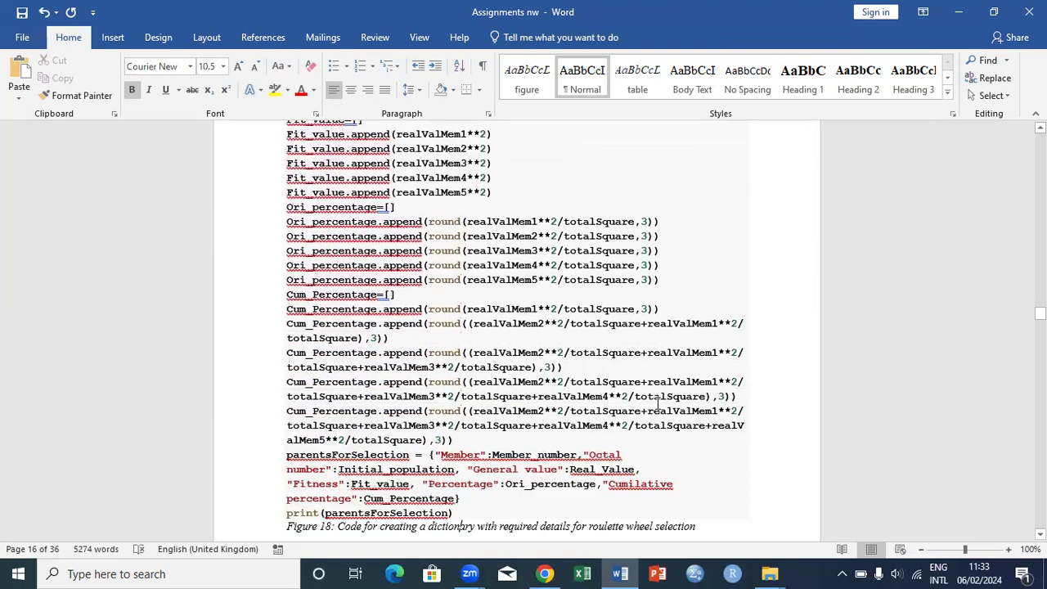
pyautogui.click(321, 288)
pyautogui.click(535, 82)
# - Apply the figure style to the Figure 19 caption below the dictionary output, just before section 2.1.12
pyautogui.press('Down')
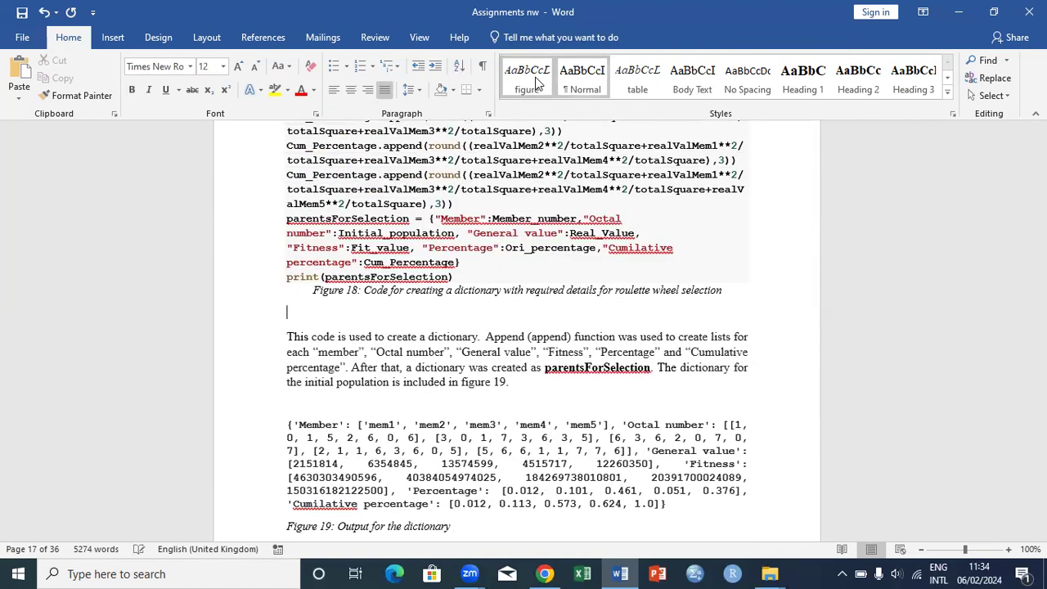
pyautogui.press('Down')
pyautogui.press('Down')
pyautogui.press('Down')
pyautogui.press('Down')
pyautogui.press('Down')
pyautogui.press('Down')
pyautogui.press('Down')
pyautogui.press('Down')
pyautogui.press('Down')
pyautogui.press('Down')
pyautogui.press('Down')
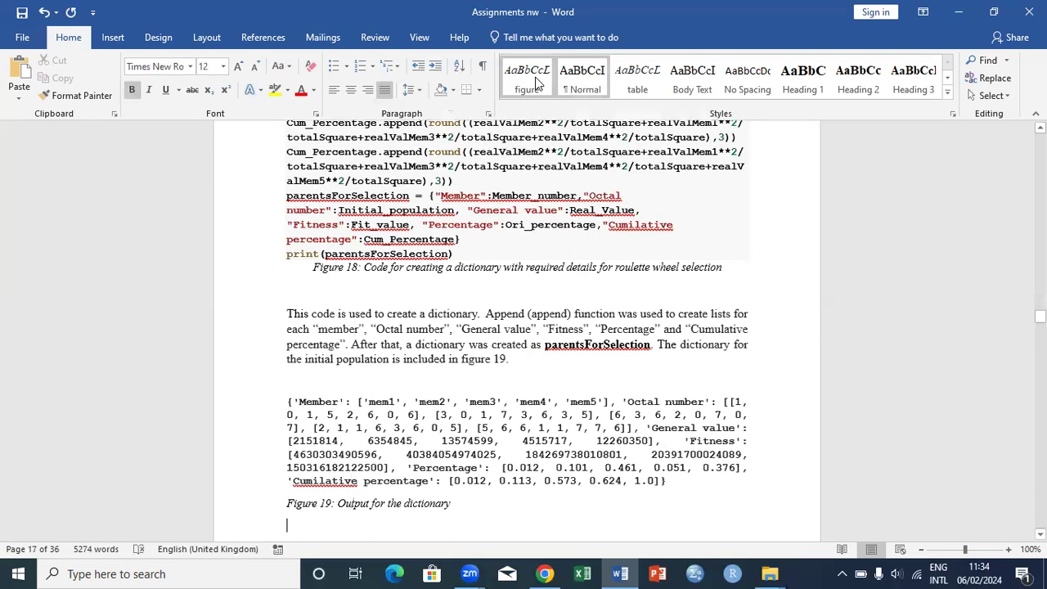
pyautogui.press('Down')
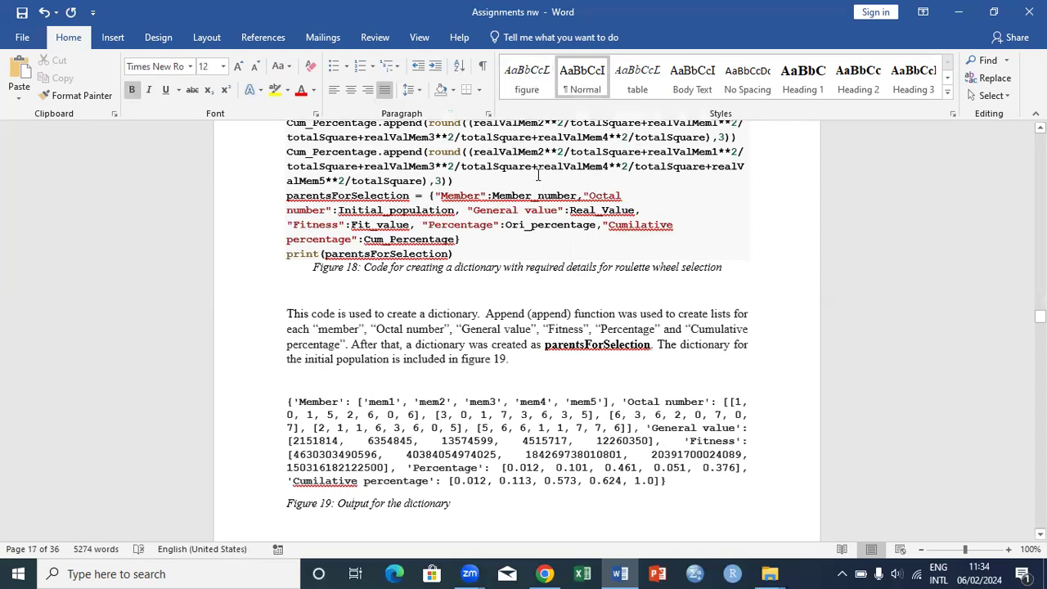
pyautogui.click(415, 503)
pyautogui.click(526, 77)
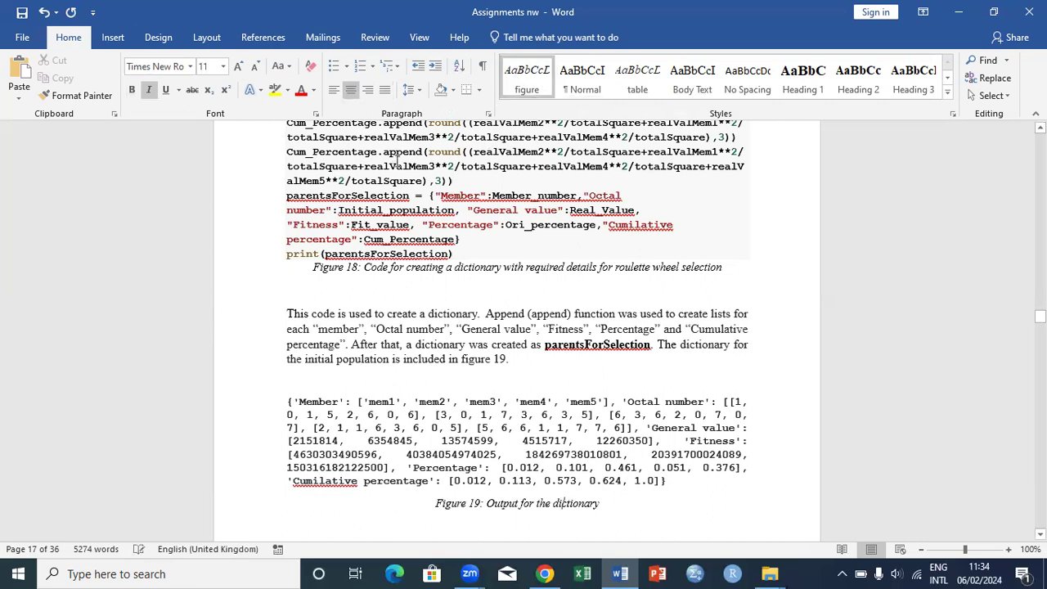
# - Apply the figure style to the Figure 20 caption below the data frame code in section 2.1.12
pyautogui.press('Down')
pyautogui.press('Down')
pyautogui.press('Down')
pyautogui.press('Down')
pyautogui.press('Down')
pyautogui.press('Down')
pyautogui.press('Down')
pyautogui.press('Down')
pyautogui.press('Down')
pyautogui.press('Down')
pyautogui.press('Down')
pyautogui.press('Down')
pyautogui.press('Down')
pyautogui.press('Down')
pyautogui.press('Down')
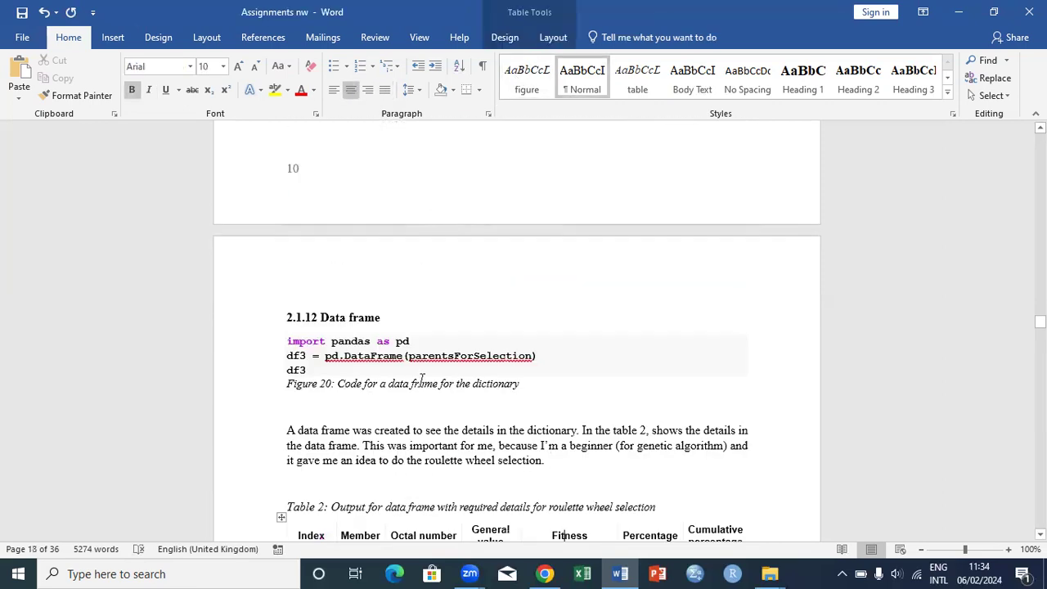
pyautogui.click(422, 378)
pyautogui.click(523, 80)
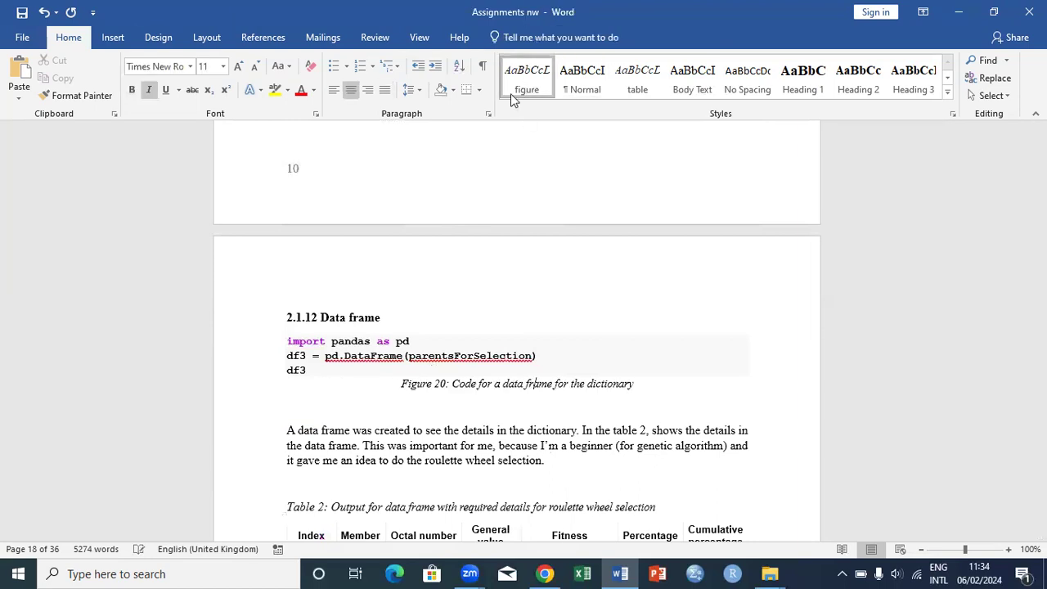
# - Apply the table style to the Table 2 caption above the data frame output in section 2.1.12
pyautogui.press('Down')
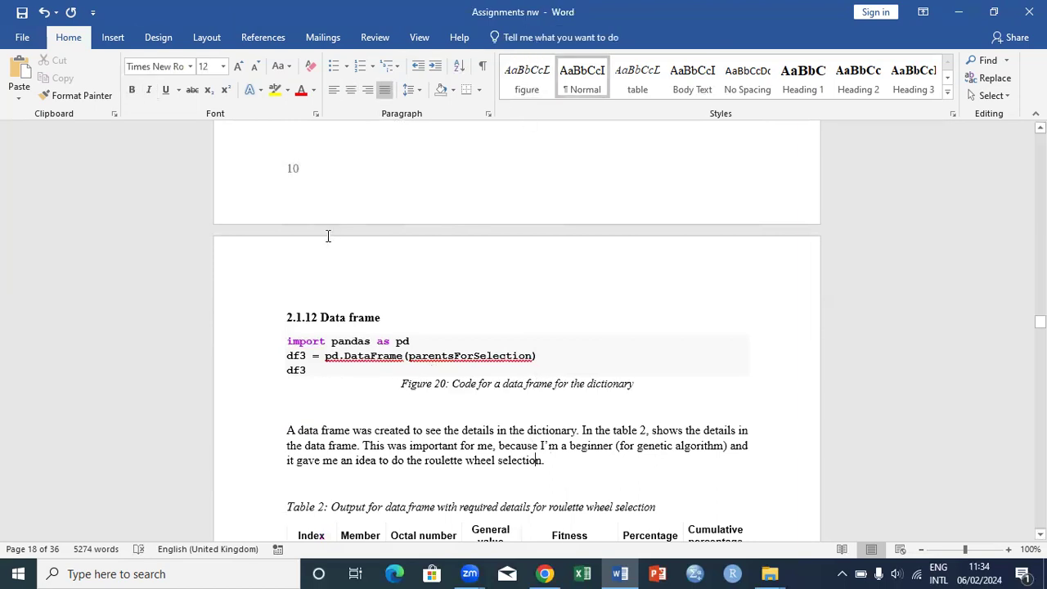
pyautogui.press('Down')
pyautogui.press('Down')
pyautogui.press('Down')
pyautogui.press('Down')
pyautogui.press('Down')
pyautogui.press('Down')
pyautogui.press('Down')
pyautogui.press('Down')
pyautogui.press('Down')
pyautogui.press('Down')
pyautogui.press('Down')
pyautogui.press('Down')
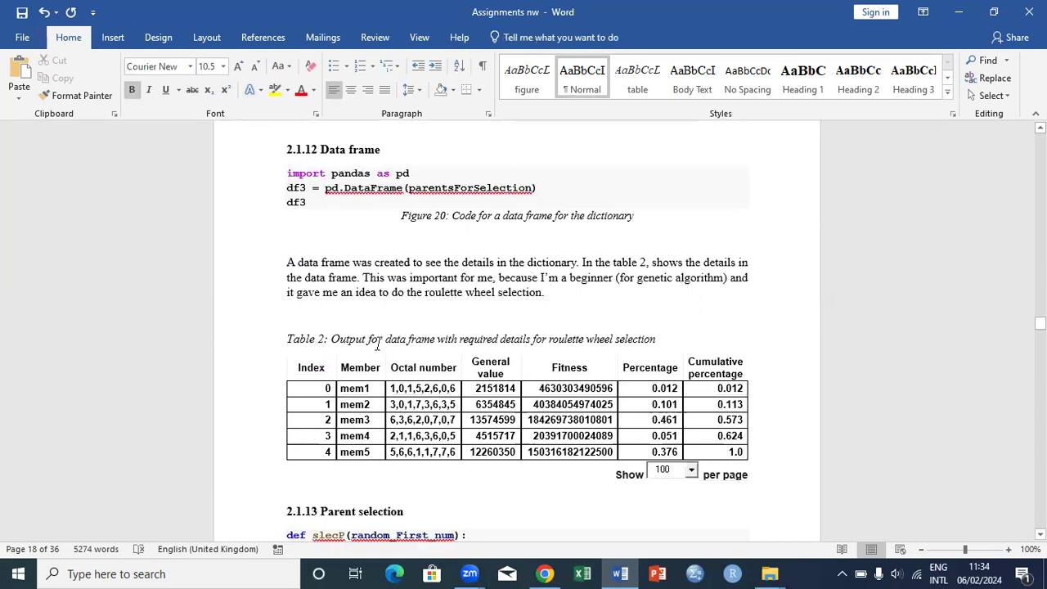
pyautogui.click(378, 343)
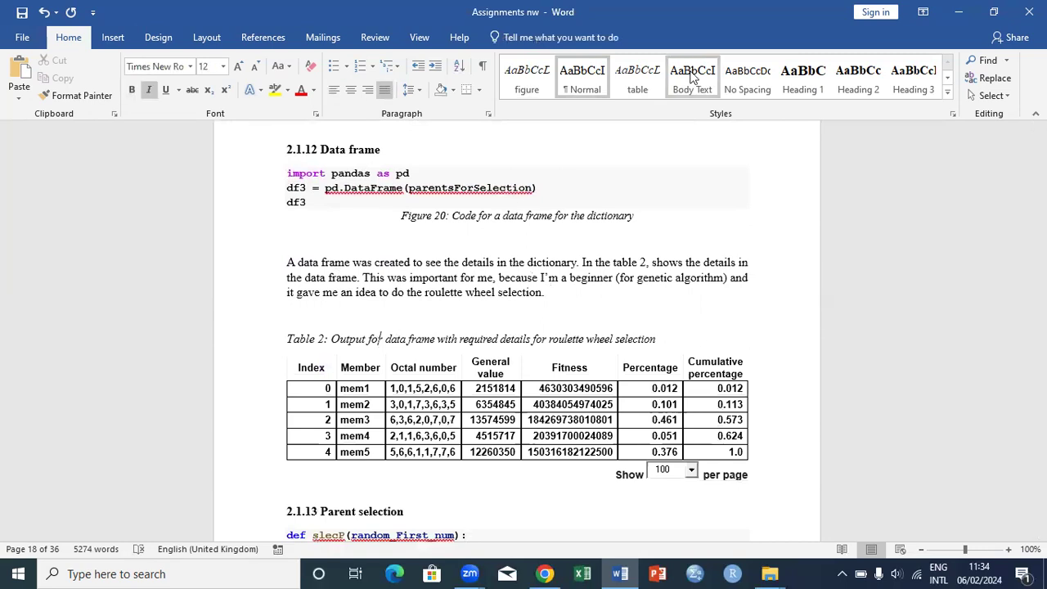
pyautogui.click(645, 77)
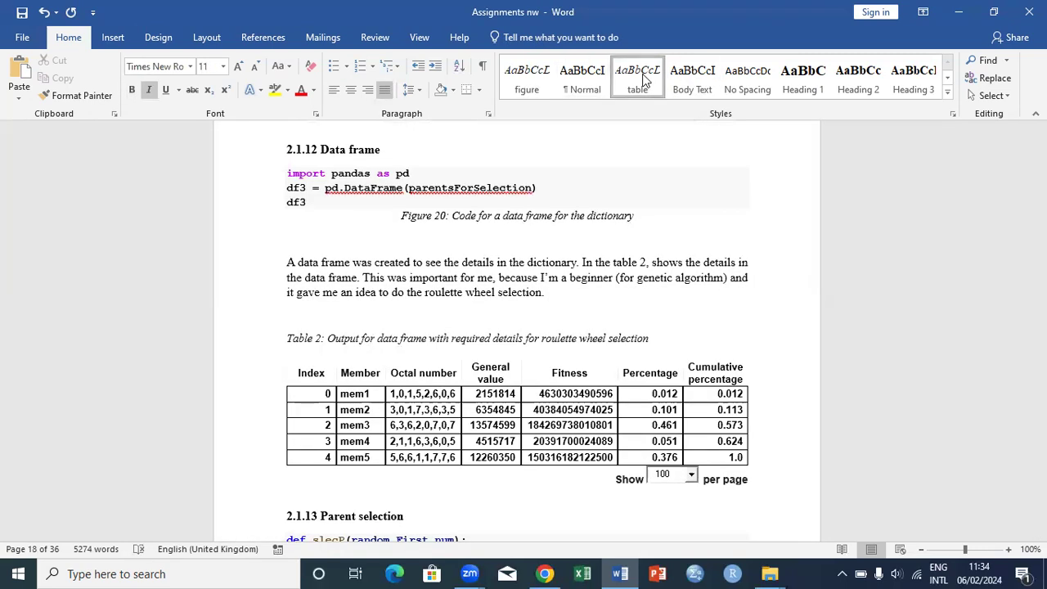
# - Review the styled captions from section 2.1.12 back up to the opening page of Chapter 2
pyautogui.press('Up')
pyautogui.press('Up')
pyautogui.press('Up')
pyautogui.press('Up')
pyautogui.press('Up')
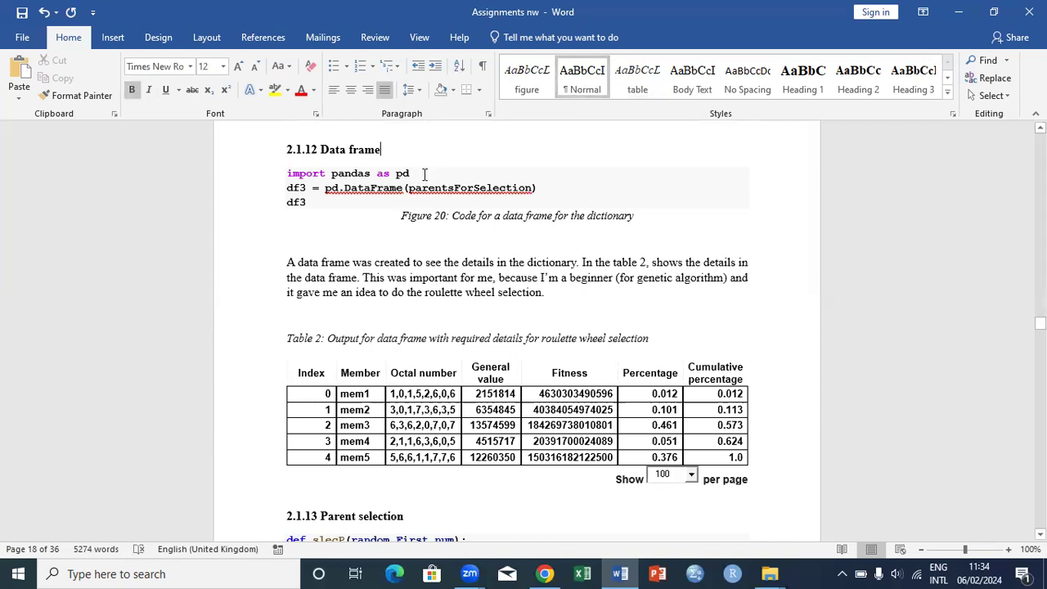
pyautogui.press('Up')
pyautogui.press('Up')
pyautogui.press('Up')
pyautogui.press('Up')
pyautogui.press('Up')
pyautogui.press('Up')
pyautogui.press('Up')
pyautogui.press('Up')
pyautogui.press('Up')
pyautogui.press('Up')
pyautogui.press('Up')
pyautogui.press('Up')
pyautogui.press('Up')
pyautogui.press('Up')
pyautogui.press('Up')
pyautogui.press('Up')
pyautogui.press('Up')
pyautogui.press('Up')
pyautogui.press('Up')
pyautogui.press('Up')
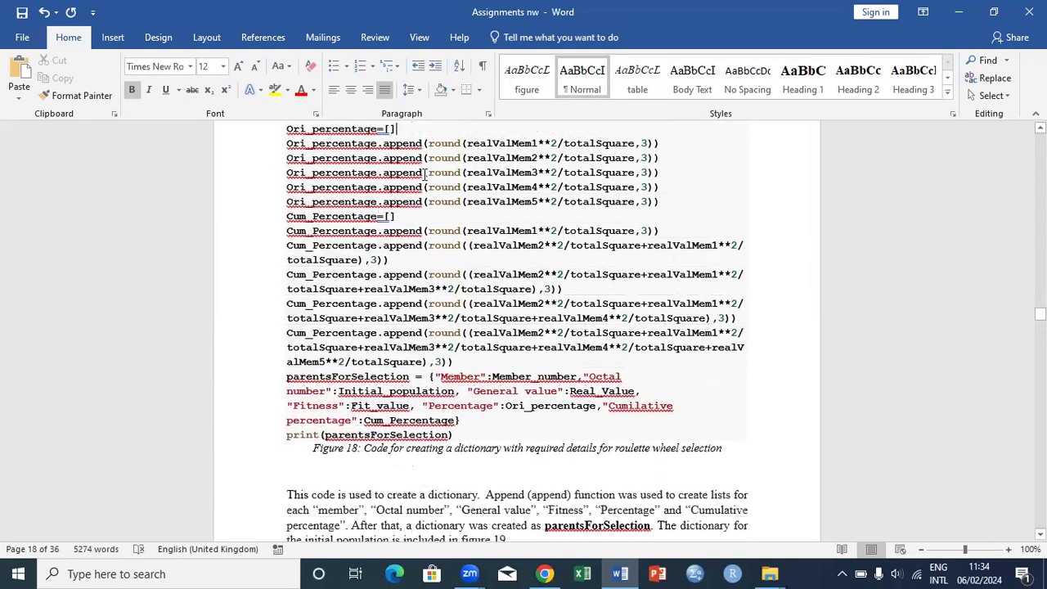
pyautogui.press('Up')
pyautogui.press('Up')
pyautogui.press('Up')
pyautogui.press('Up')
pyautogui.press('Up')
pyautogui.press('Up')
pyautogui.press('Up')
pyautogui.press('Up')
pyautogui.press('Up')
pyautogui.press('Up')
pyautogui.press('Up')
pyautogui.press('Up')
pyautogui.press('Up')
pyautogui.press('Up')
pyautogui.press('Up')
pyautogui.press('Up')
pyautogui.press('Up')
pyautogui.press('Up')
pyautogui.press('Up')
pyautogui.press('Up')
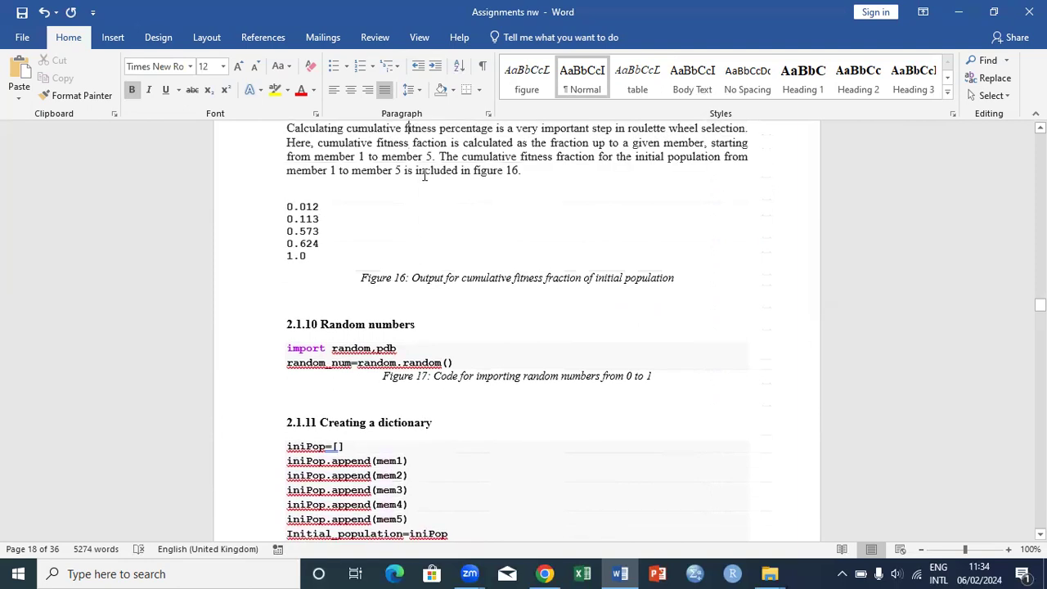
pyautogui.press('Up')
pyautogui.press('Up')
pyautogui.press('Up')
pyautogui.press('Up')
pyautogui.press('Up')
pyautogui.press('Up')
pyautogui.press('Up')
pyautogui.press('Up')
pyautogui.press('Up')
pyautogui.press('Up')
pyautogui.press('Up')
pyautogui.press('Up')
pyautogui.press('Up')
pyautogui.press('Up')
pyautogui.press('Up')
pyautogui.press('Up')
pyautogui.press('Up')
pyautogui.press('Up')
pyautogui.press('Up')
pyautogui.press('Up')
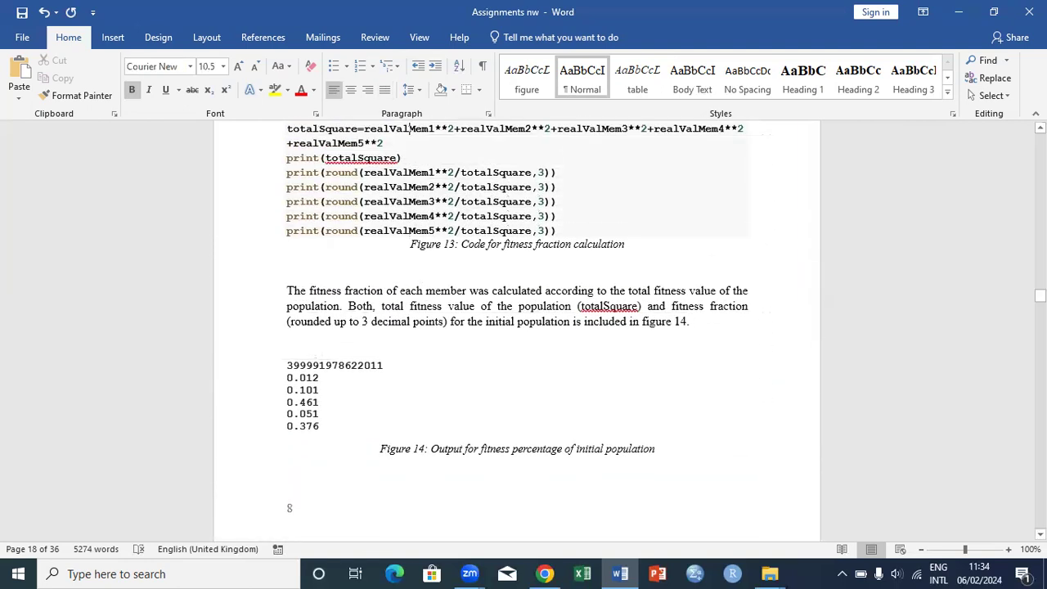
pyautogui.moveTo(1039, 295); pyautogui.dragTo(1039, 256)
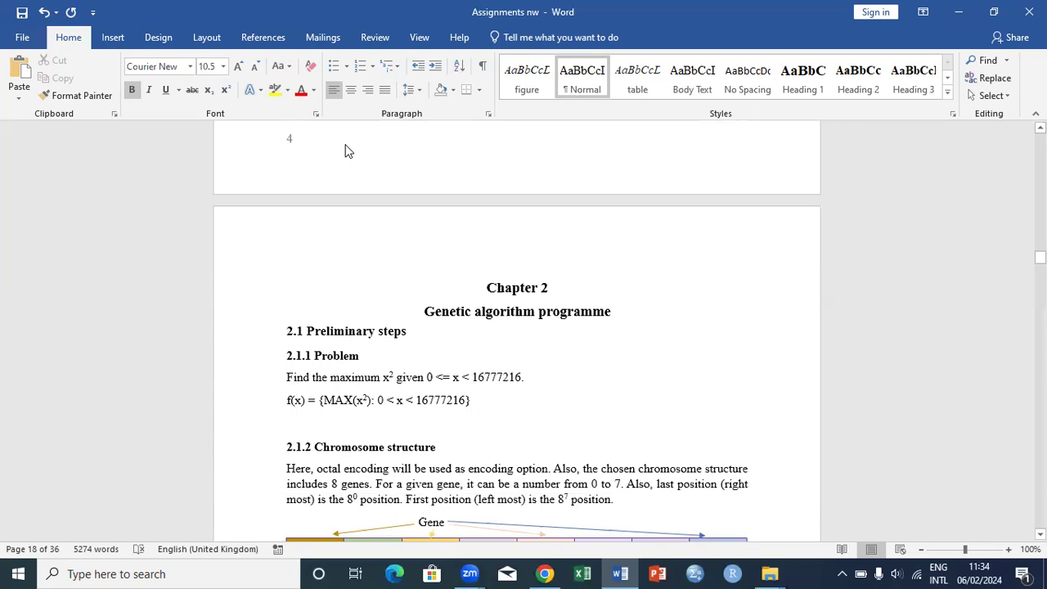
# - Review the Chapter 1 pages and their styled captions back up to section 1.1 DNA
pyautogui.press('Up')
pyautogui.press('Up')
pyautogui.press('Up')
pyautogui.press('Up')
pyautogui.press('Up')
pyautogui.press('Up')
pyautogui.press('Up')
pyautogui.press('Up')
pyautogui.press('Up')
pyautogui.press('Up')
pyautogui.press('Up')
pyautogui.press('Up')
pyautogui.press('Up')
pyautogui.press('Up')
pyautogui.press('Up')
pyautogui.press('Up')
pyautogui.press('Up')
pyautogui.press('Up')
pyautogui.press('Up')
pyautogui.press('Up')
pyautogui.press('Up')
pyautogui.press('Up')
pyautogui.press('Up')
pyautogui.press('Up')
pyautogui.press('Up')
pyautogui.press('Up')
pyautogui.press('Up')
pyautogui.press('Up')
pyautogui.press('Up')
pyautogui.press('Up')
pyautogui.press('Up')
pyautogui.press('Up')
pyautogui.press('Up')
pyautogui.press('Up')
pyautogui.press('Up')
pyautogui.press('Up')
pyautogui.press('Up')
pyautogui.press('Up')
pyautogui.press('Up')
pyautogui.press('Up')
pyautogui.press('Up')
pyautogui.press('Up')
pyautogui.press('Up')
pyautogui.press('Up')
pyautogui.press('Up')
pyautogui.press('Up')
pyautogui.press('Up')
pyautogui.press('Up')
pyautogui.press('Up')
pyautogui.press('Up')
pyautogui.press('Up')
pyautogui.press('Up')
pyautogui.press('Up')
pyautogui.press('Up')
pyautogui.press('Up')
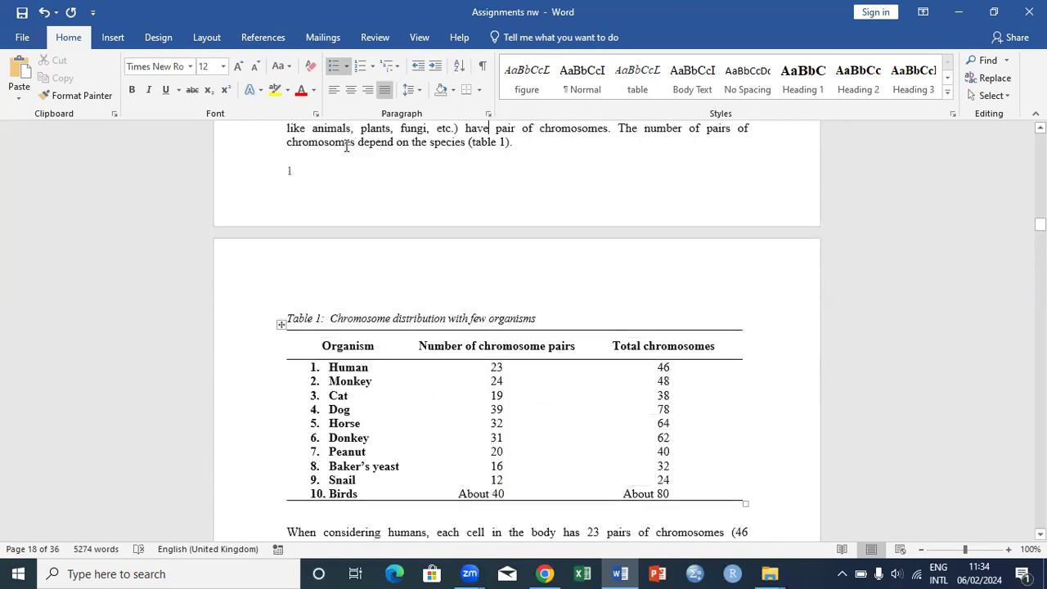
pyautogui.press('Up')
pyautogui.press('Up')
pyautogui.press('Up')
pyautogui.press('Up')
pyautogui.press('Up')
pyautogui.press('Up')
pyautogui.press('Up')
pyautogui.press('Up')
pyautogui.press('Up')
pyautogui.press('Up')
pyautogui.press('Up')
pyautogui.press('Up')
pyautogui.press('Up')
pyautogui.press('Up')
pyautogui.press('Up')
pyautogui.press('Up')
pyautogui.press('Up')
pyautogui.press('Up')
pyautogui.press('Up')
pyautogui.press('Up')
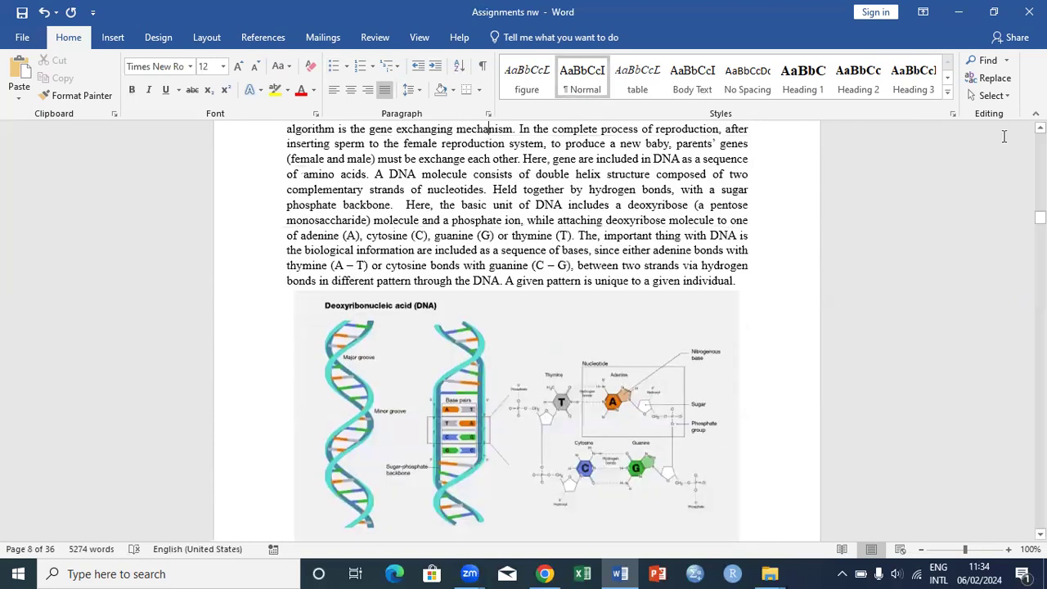
pyautogui.press('Up')
pyautogui.scroll(8, 517, 331)
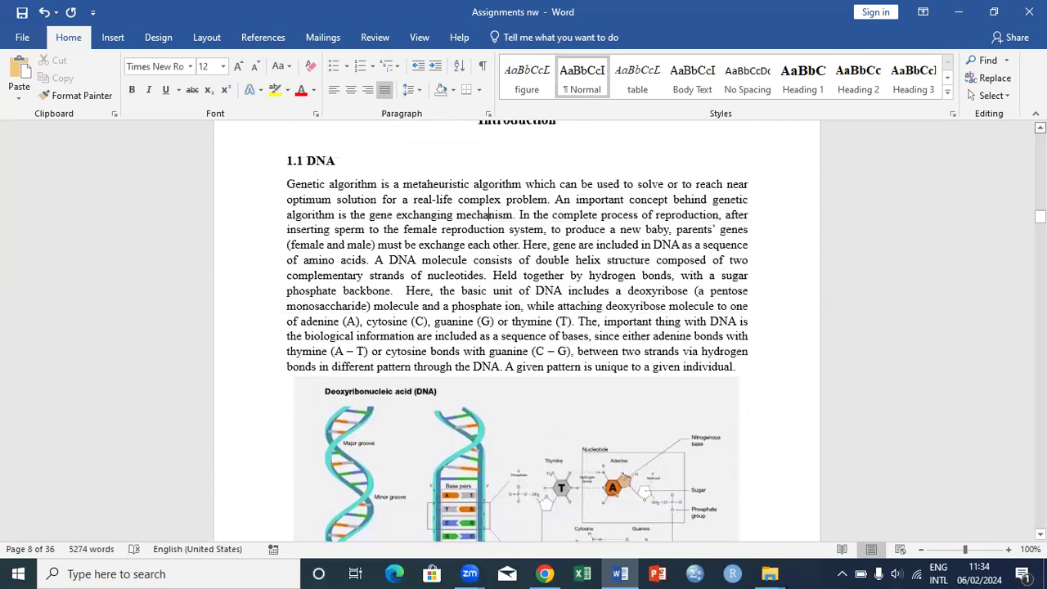
# - Remove the surplus blank lines above the LIST OF FIGURES heading so it starts at the top of its page
pyautogui.scroll(5, 516, 331)
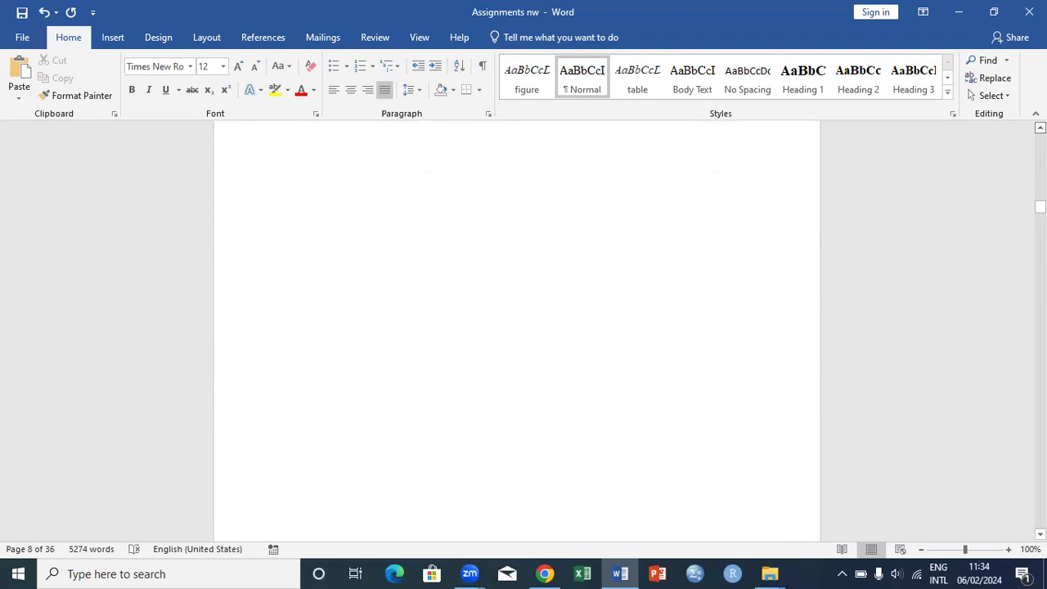
pyautogui.scroll(5, 516, 331)
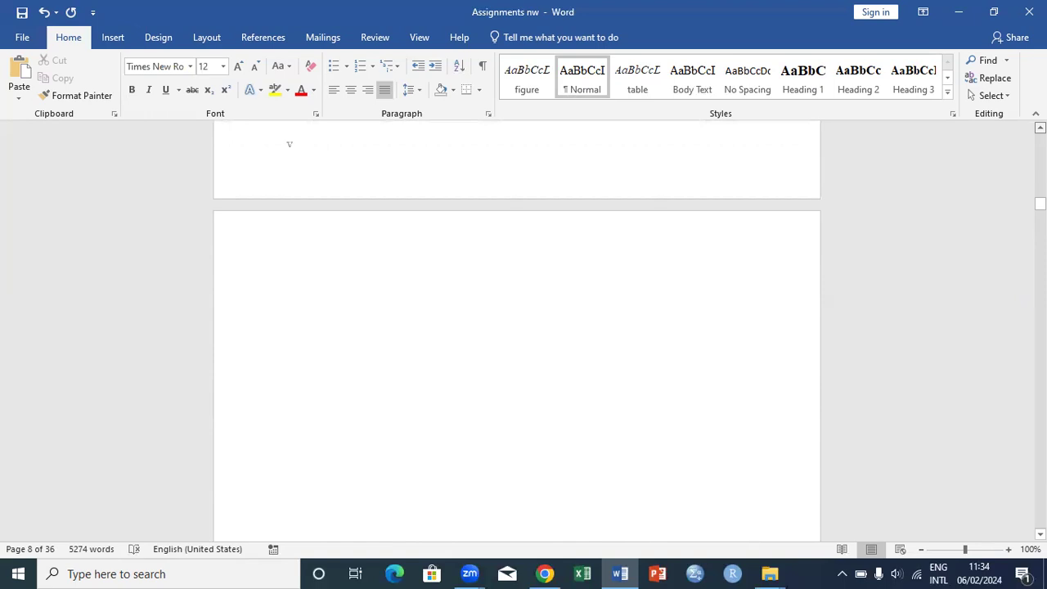
pyautogui.scroll(5, 517, 332)
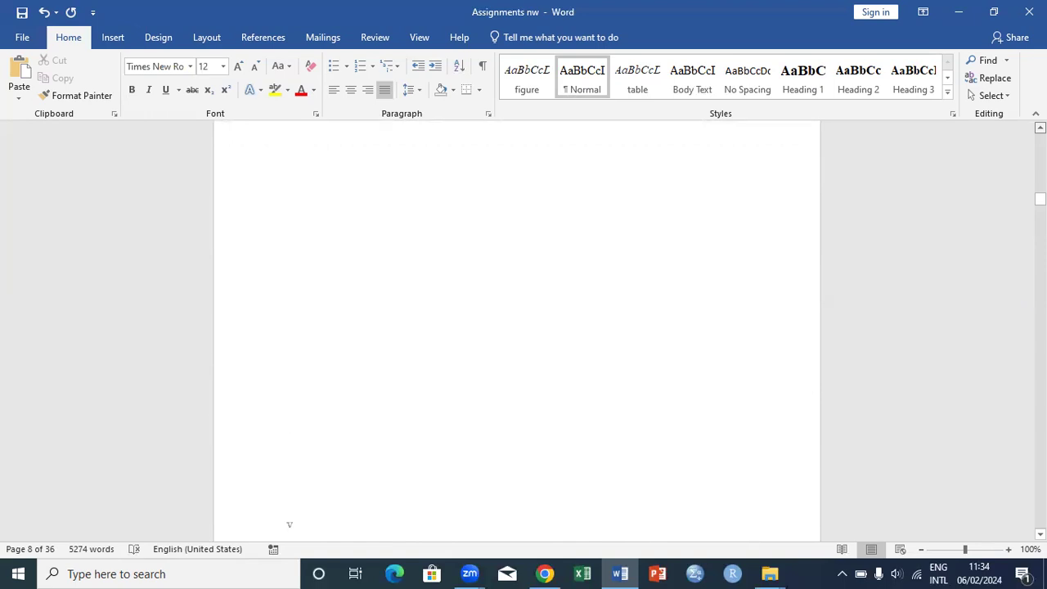
pyautogui.scroll(8, 517, 331)
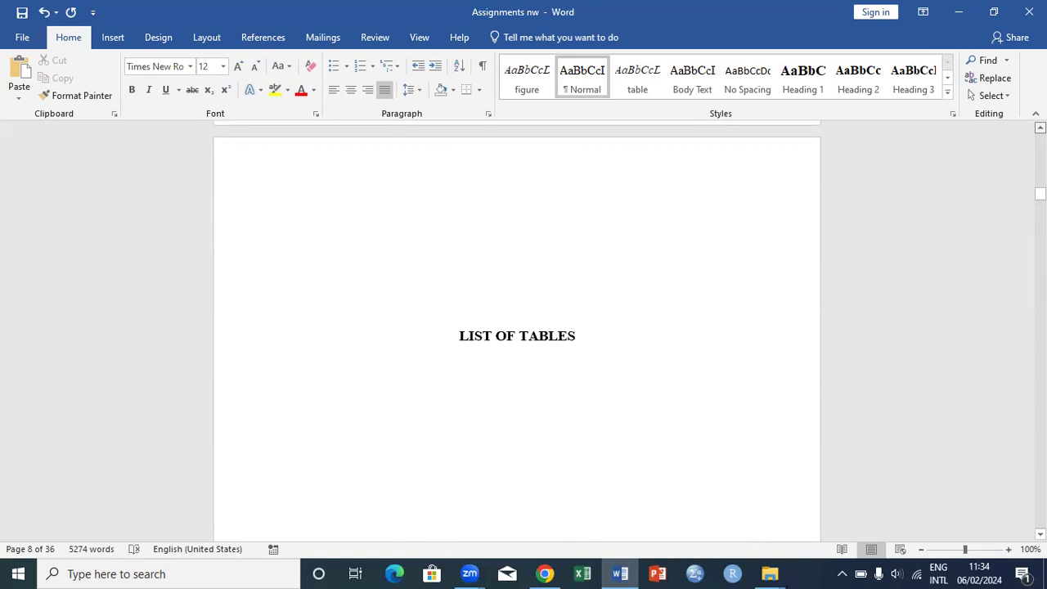
pyautogui.scroll(8, 517, 331)
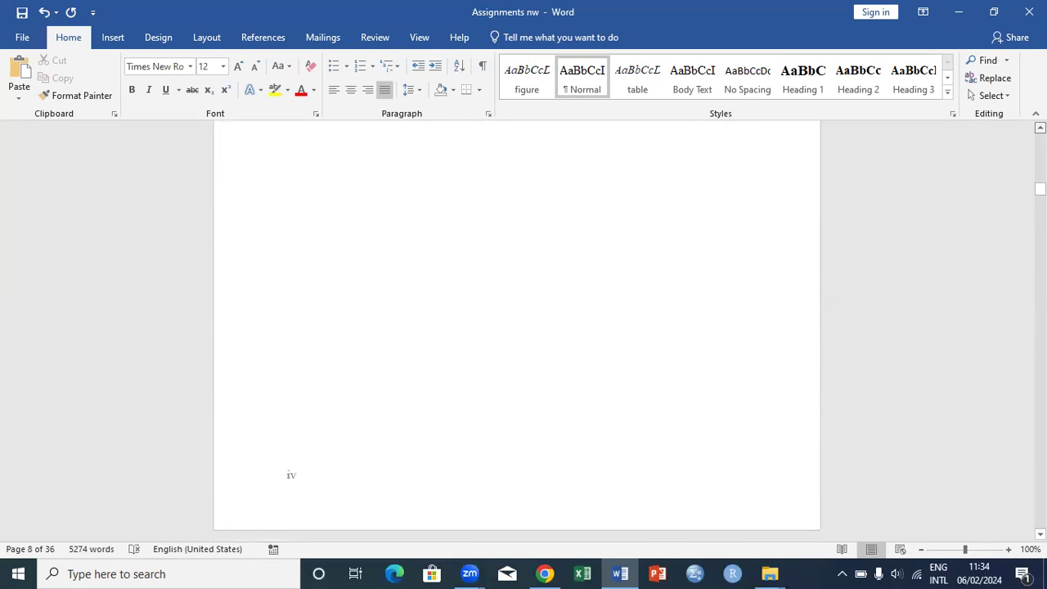
pyautogui.scroll(3, 516, 331)
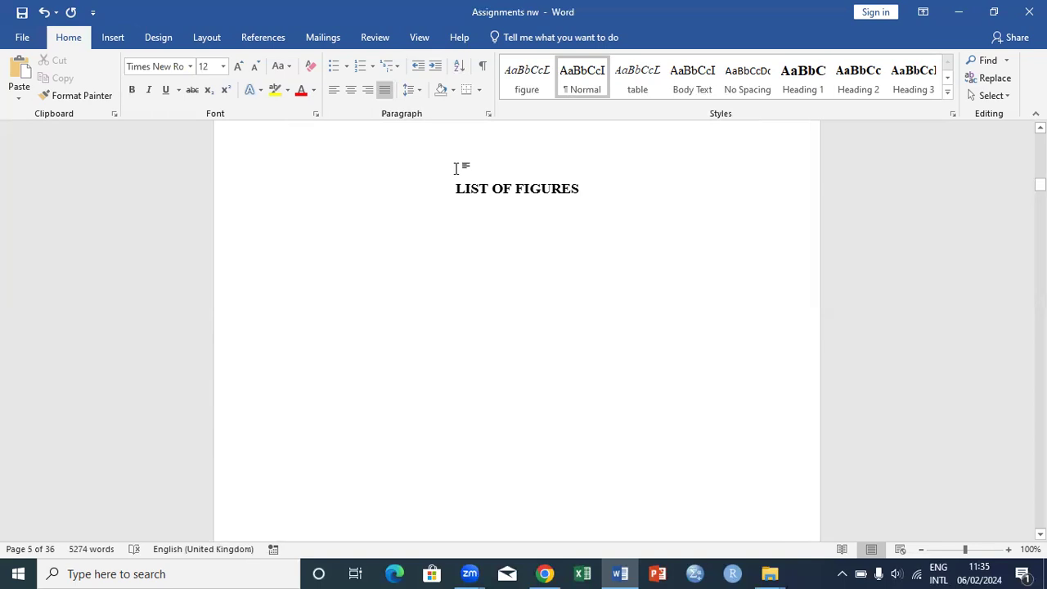
pyautogui.press('Up')
pyautogui.press('Up')
pyautogui.press('Delete')
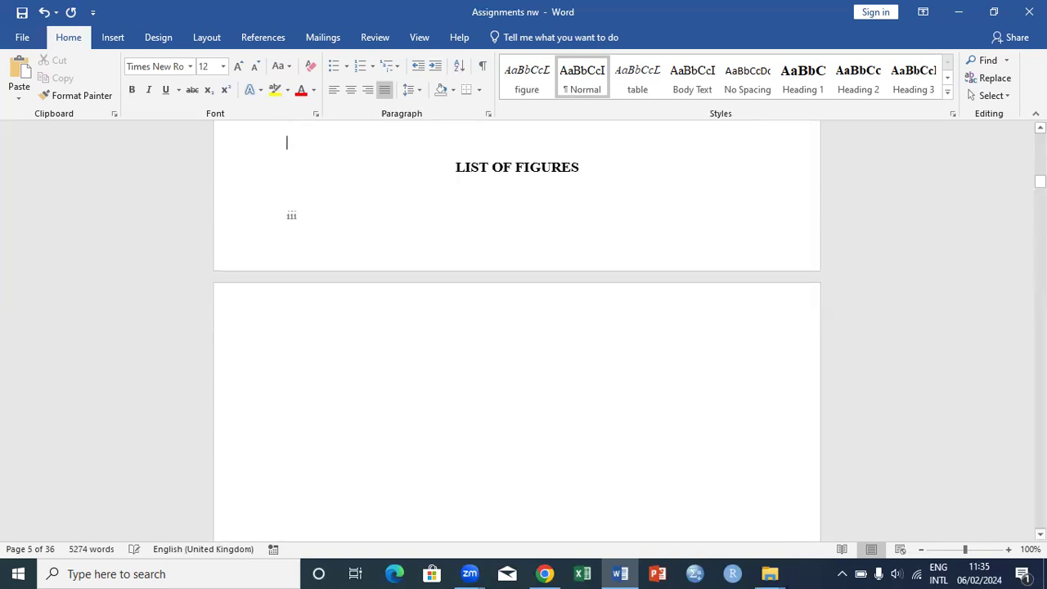
pyautogui.press('Return')
pyautogui.press('Down')
pyautogui.press('Down')
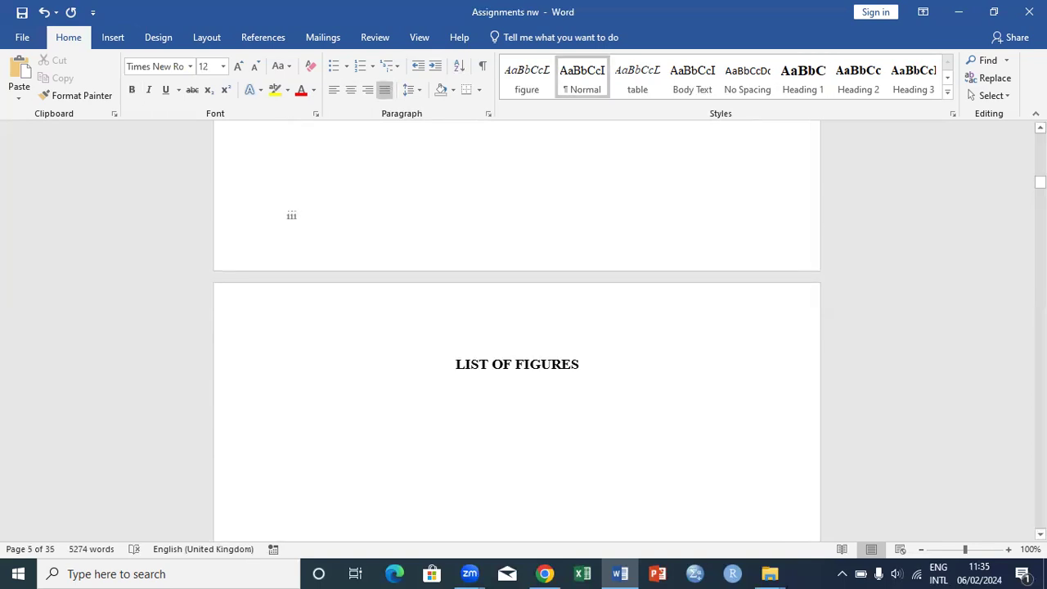
# - Set up a table of figures below the LIST OF FIGURES heading, built from the figure style
pyautogui.click(276, 39)
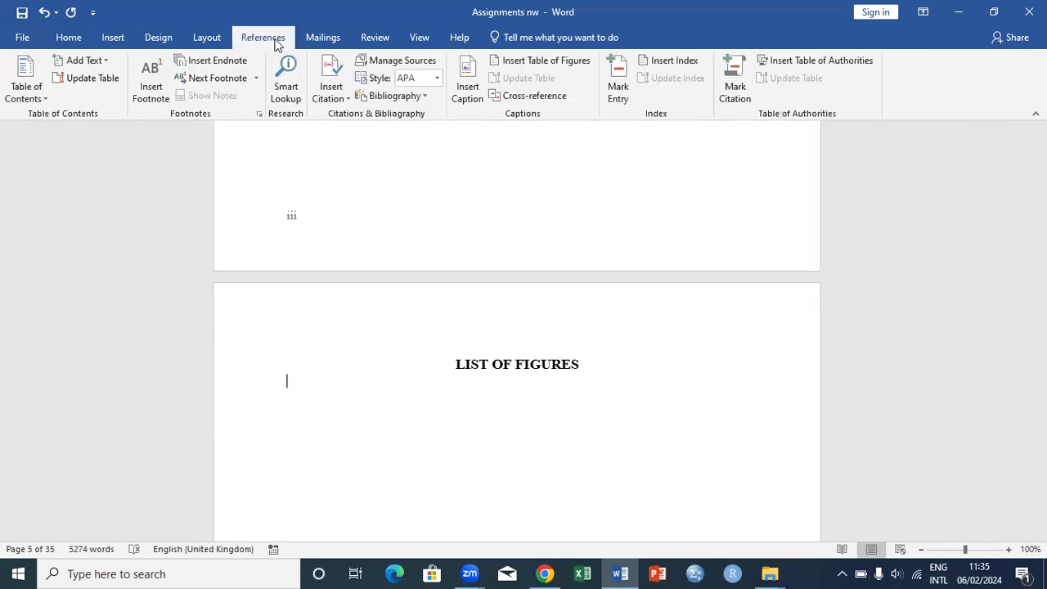
pyautogui.click(555, 68)
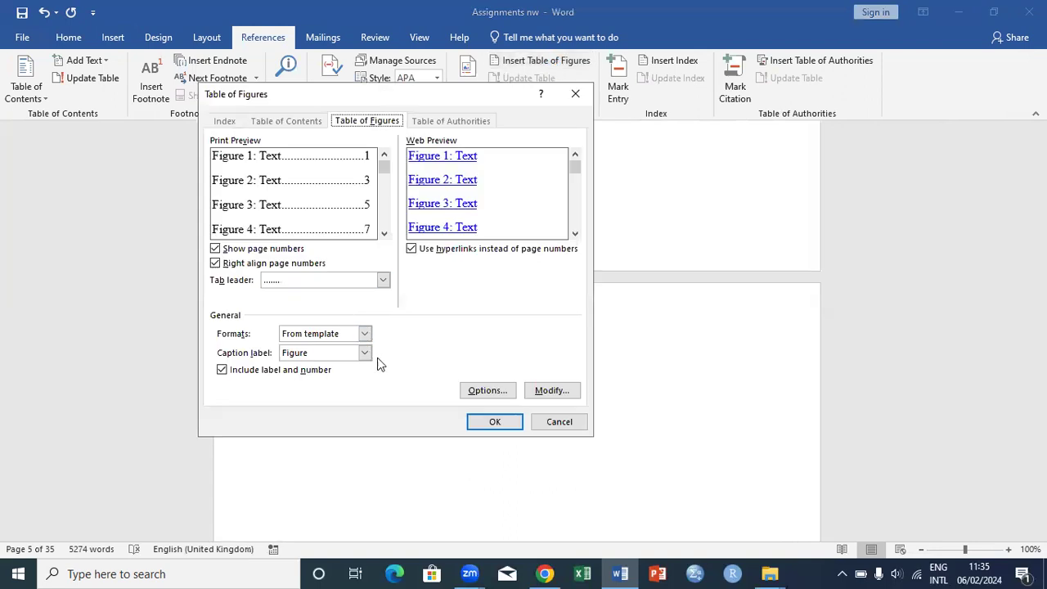
pyautogui.click(501, 393)
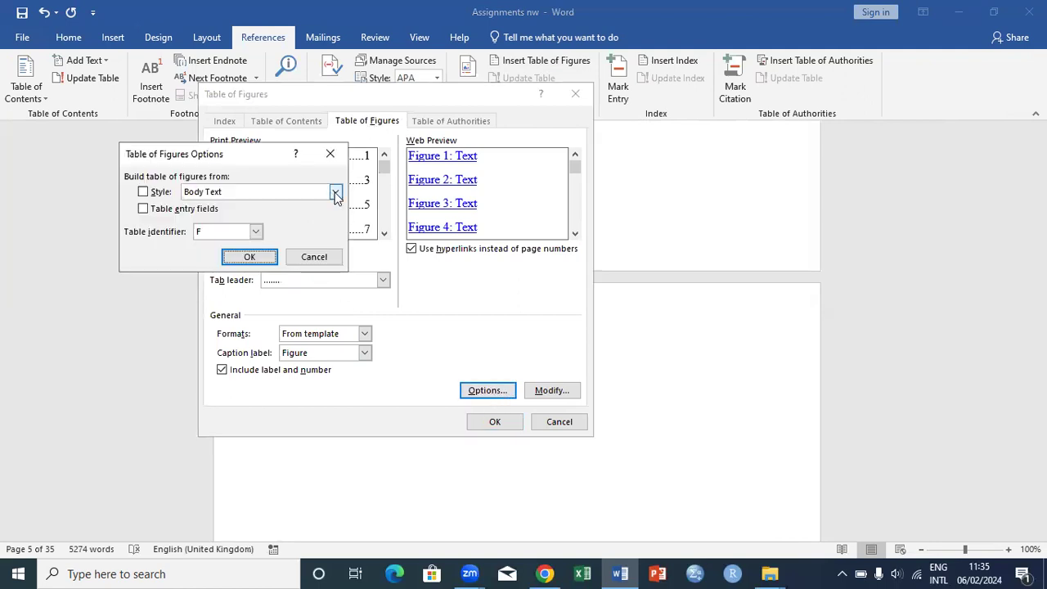
pyautogui.click(335, 194)
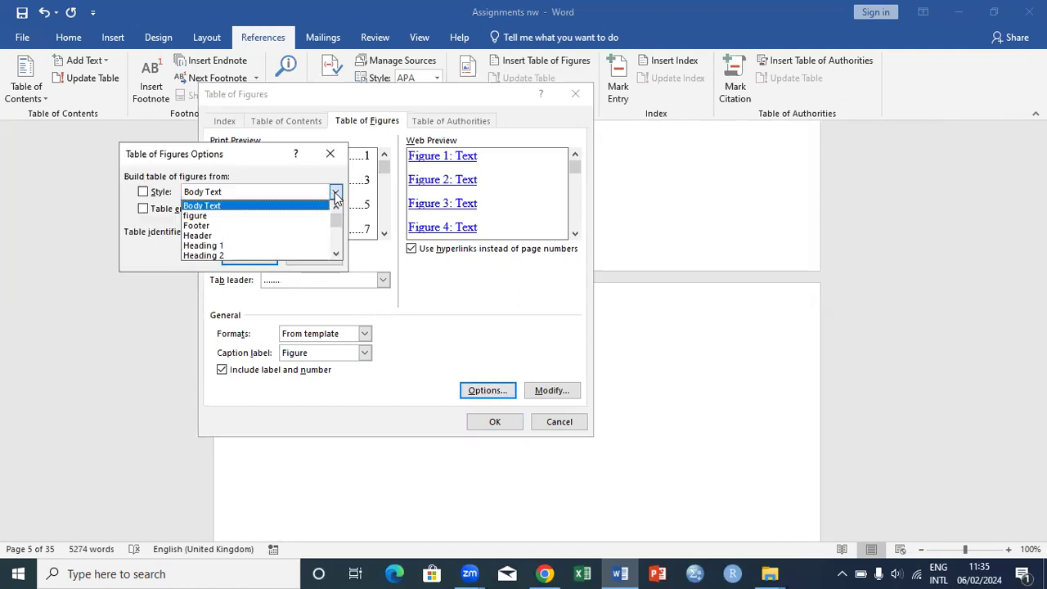
pyautogui.click(214, 217)
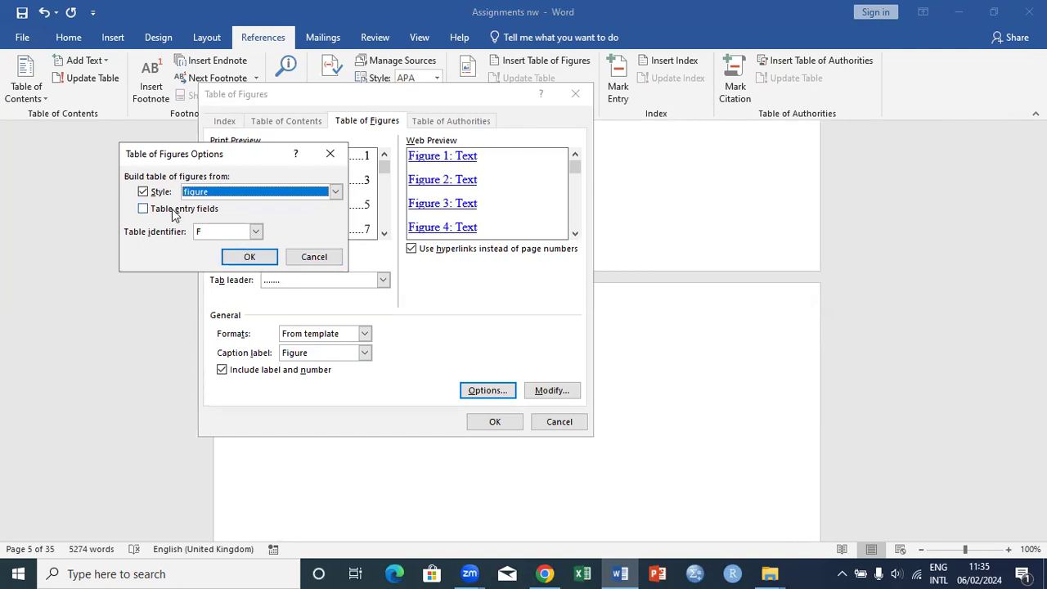
pyautogui.click(249, 257)
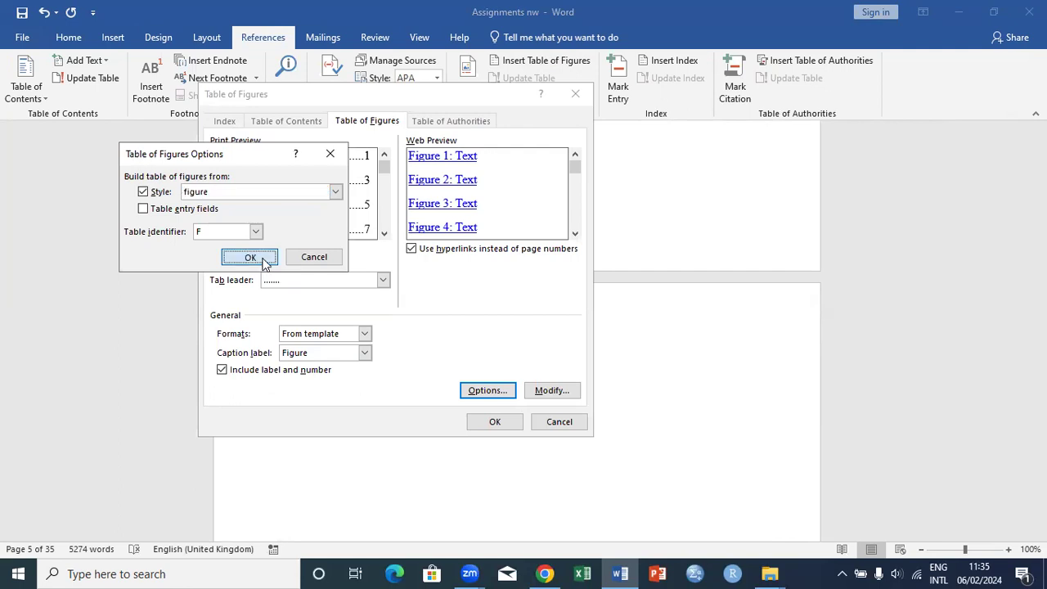
# - Accept the Table of Figures style with Times New Roman 12 pt formatting and insert the list of figures
pyautogui.click(552, 391)
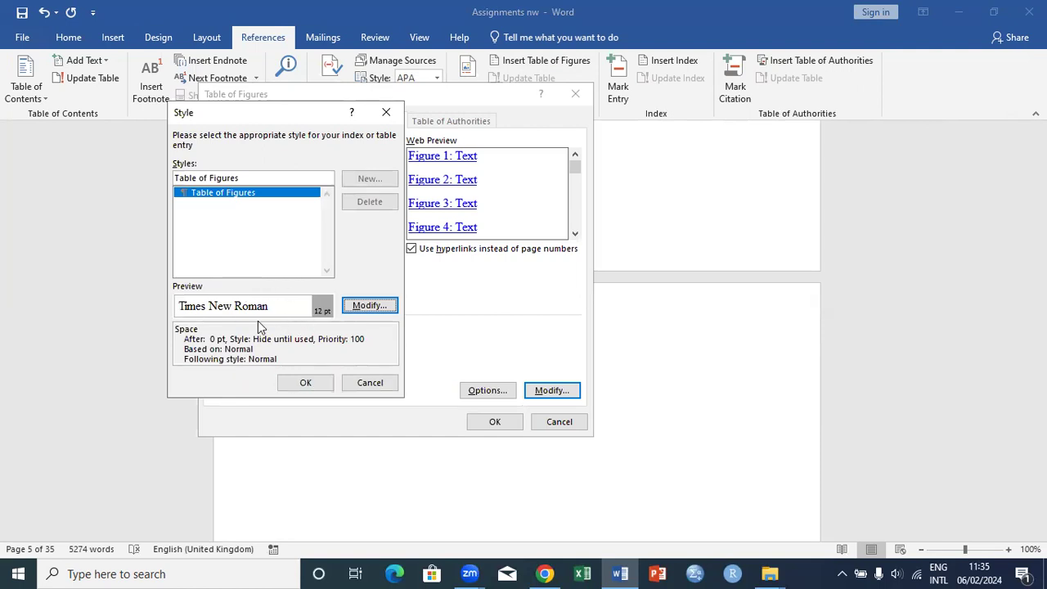
pyautogui.click(346, 315)
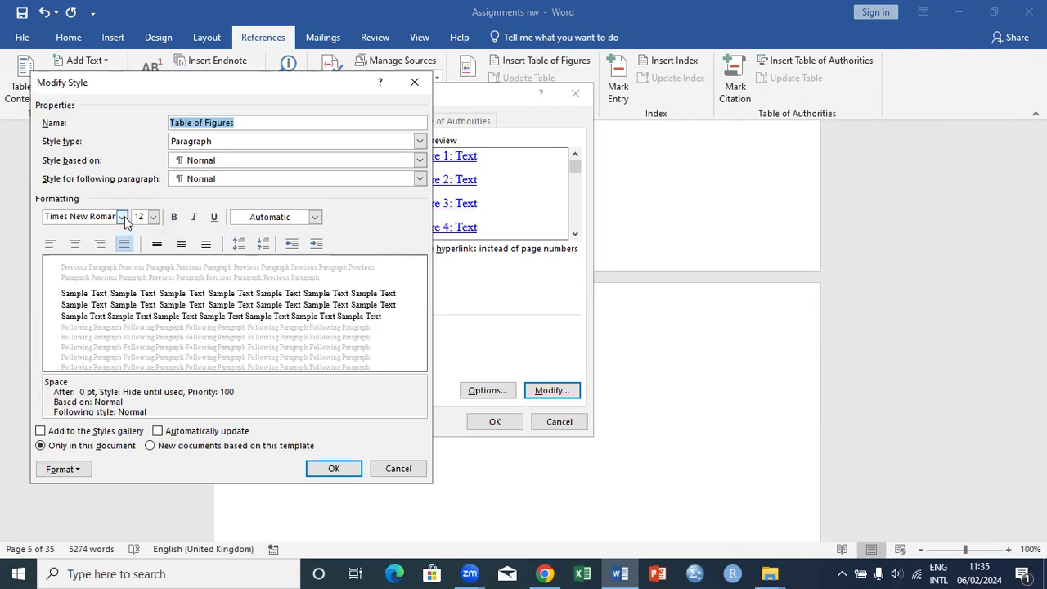
pyautogui.click(334, 469)
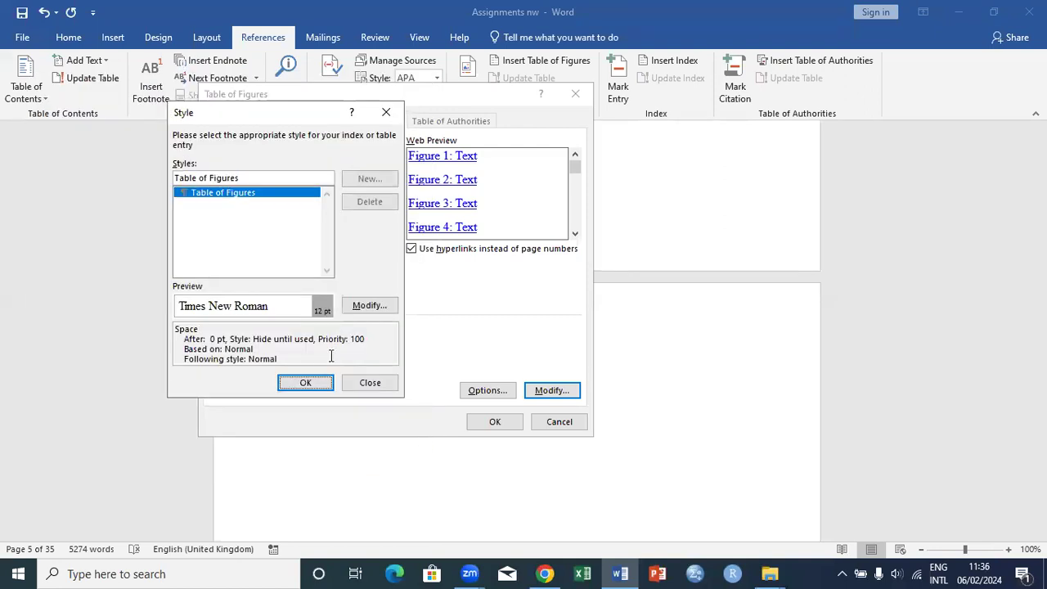
pyautogui.click(305, 383)
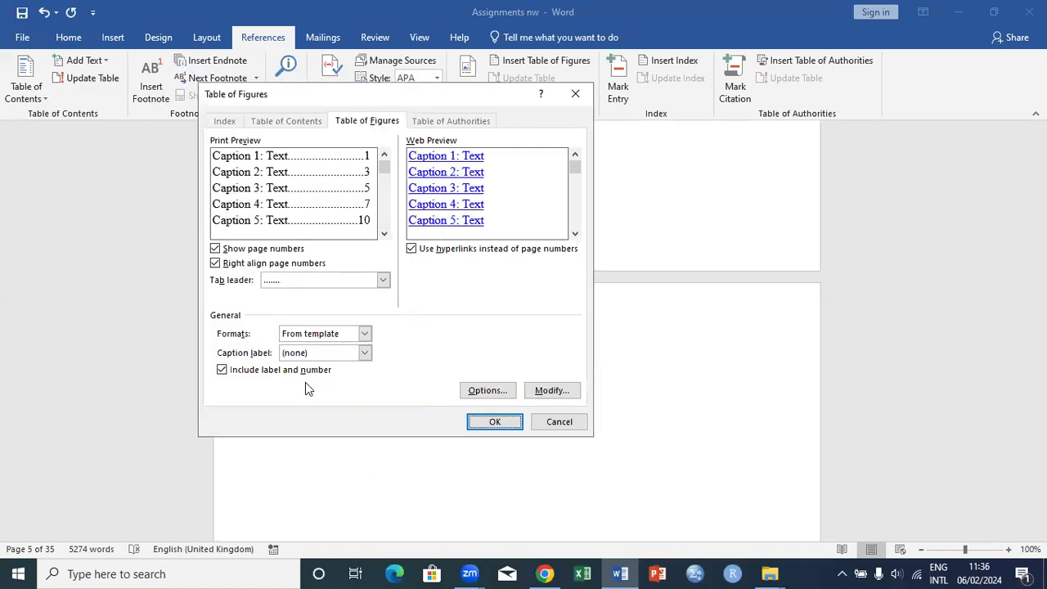
pyautogui.click(502, 422)
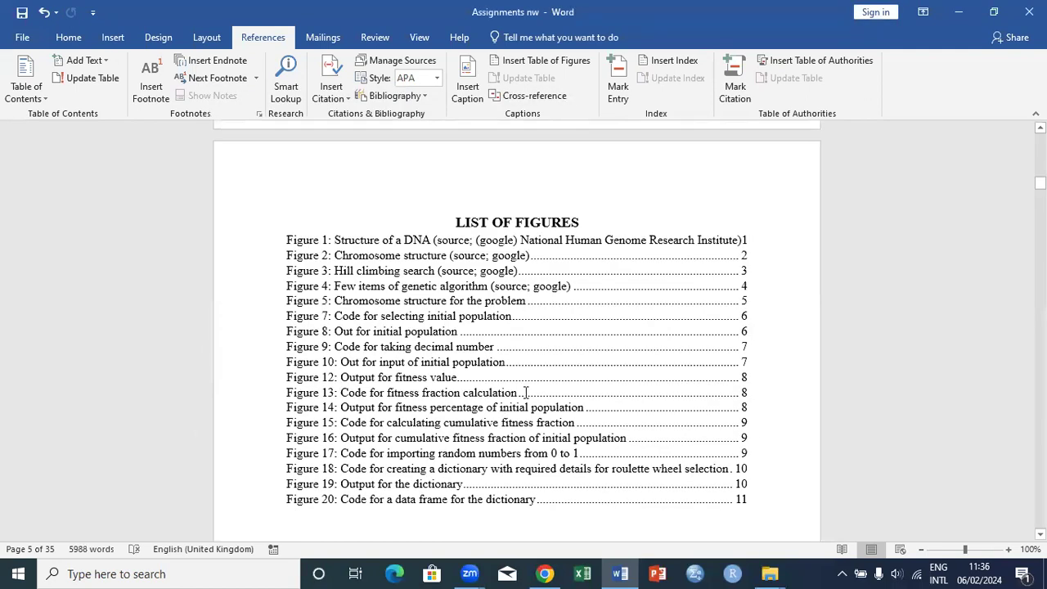
# - Add a blank line below the LIST OF FIGURES heading and append the trial text "jhkgh 55" to the Figure 10 entry
pyautogui.click(586, 219)
pyautogui.press('Return')
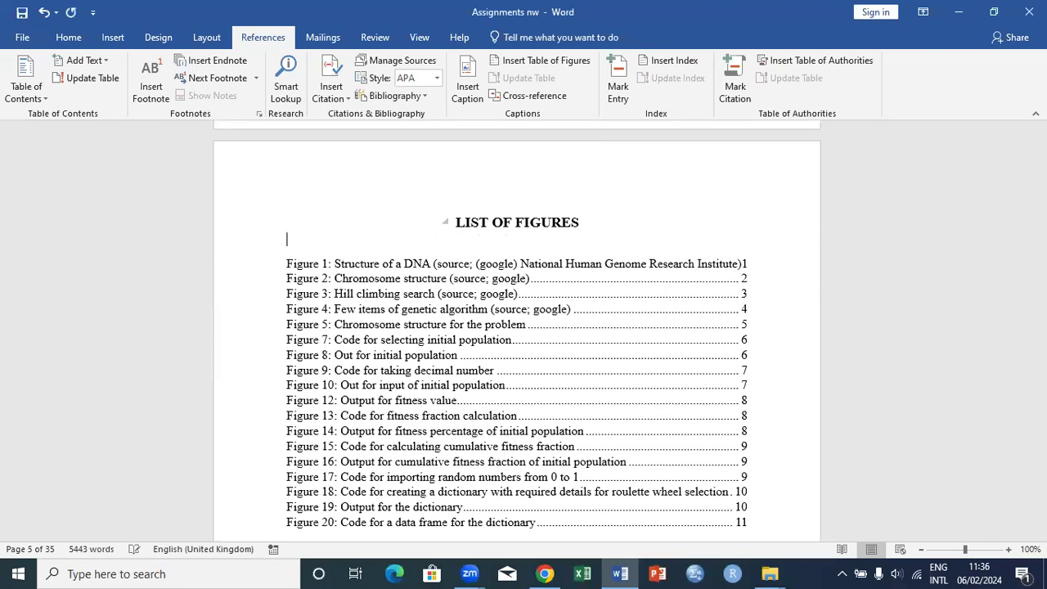
pyautogui.click(509, 387)
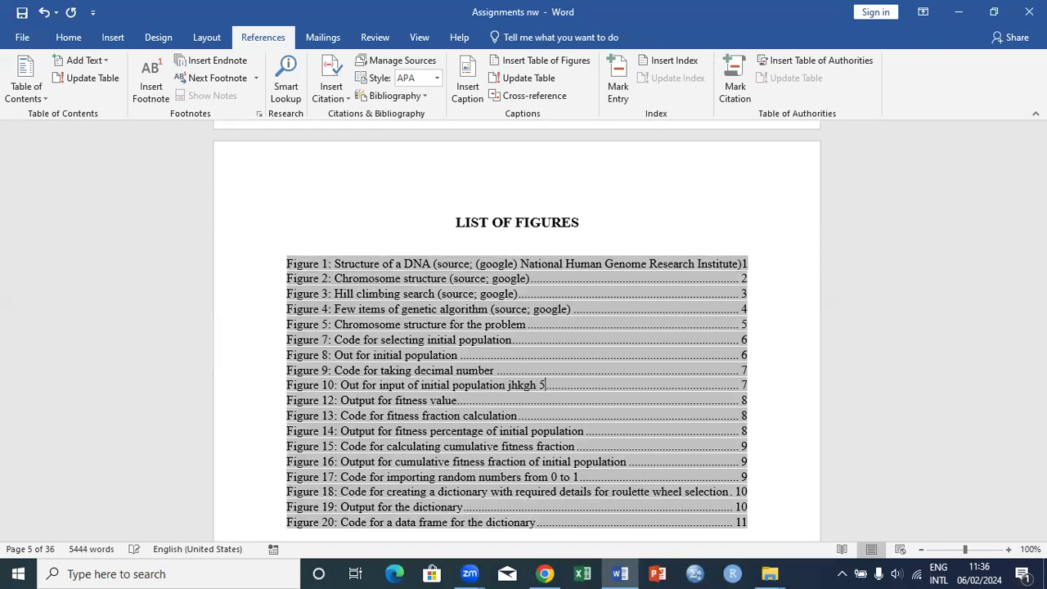
# - Remove the surplus blank lines above the LIST OF TABLES heading so it tops its page, and place the cursor beneath it
pyautogui.press('Down')
pyautogui.press('Down')
pyautogui.press('Down')
pyautogui.press('Down')
pyautogui.press('Down')
pyautogui.press('Down')
pyautogui.press('Down')
pyautogui.press('Down')
pyautogui.press('Down')
pyautogui.press('Down')
pyautogui.press('Down')
pyautogui.press('Down')
pyautogui.press('Down')
pyautogui.press('Down')
pyautogui.press('Down')
pyautogui.press('Down')
pyautogui.press('Down')
pyautogui.press('Down')
pyautogui.press('Down')
pyautogui.press('Down')
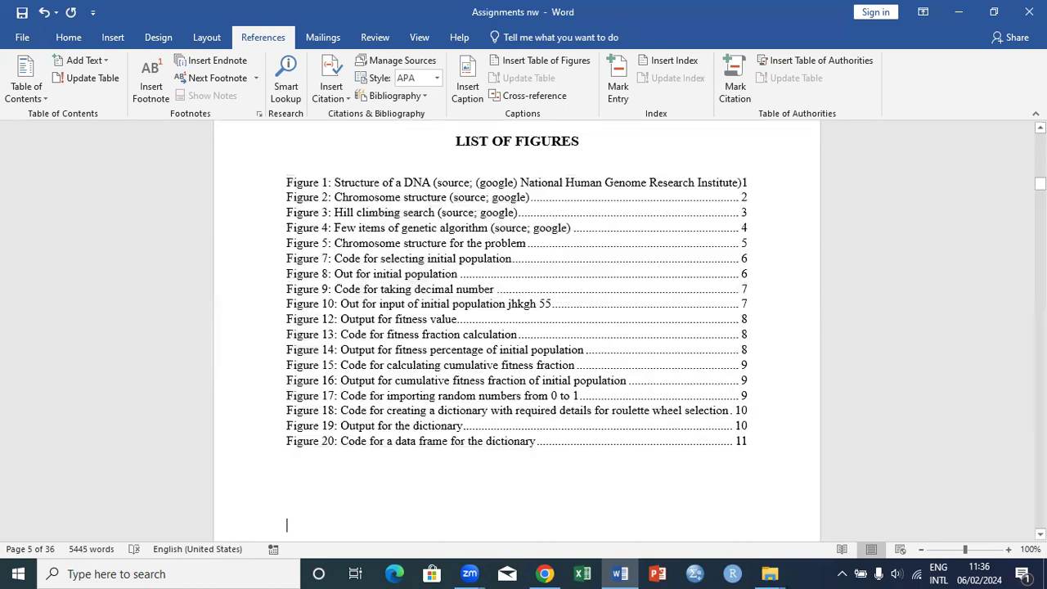
pyautogui.press('Down')
pyautogui.press('Down')
pyautogui.press('Down')
pyautogui.press('Down')
pyautogui.press('Down')
pyautogui.press('Down')
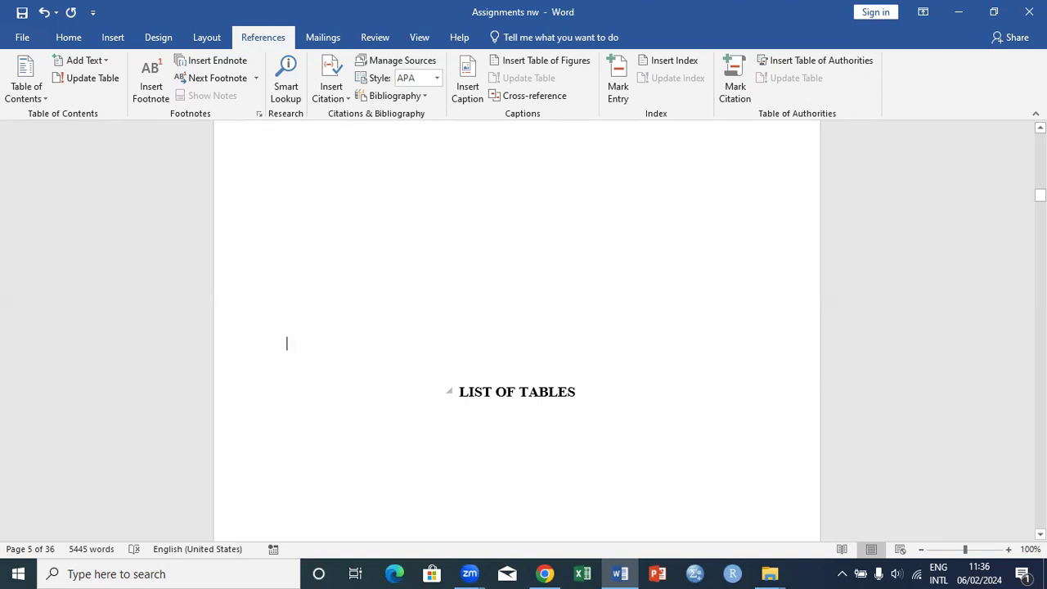
pyautogui.scroll(-5, 516, 327)
pyautogui.press('Up')
pyautogui.press('Up')
pyautogui.press('Up')
pyautogui.press('Up')
pyautogui.press('Up')
pyautogui.press('Up')
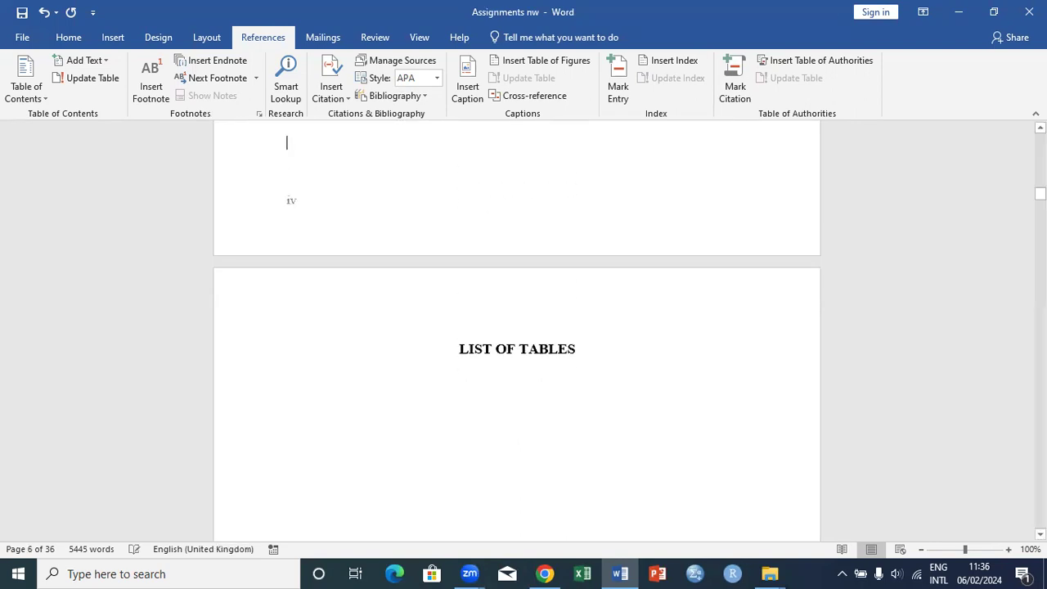
pyautogui.click(286, 501)
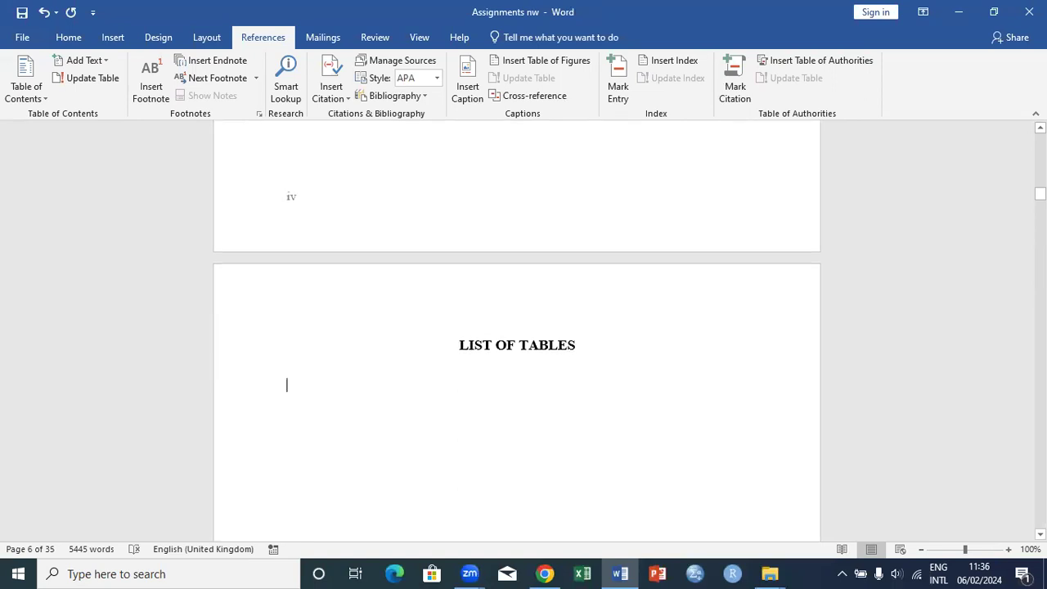
# - Insert a list of tables below the LIST OF TABLES heading, built from the table style, without replacing the existing list of figures
pyautogui.click(573, 69)
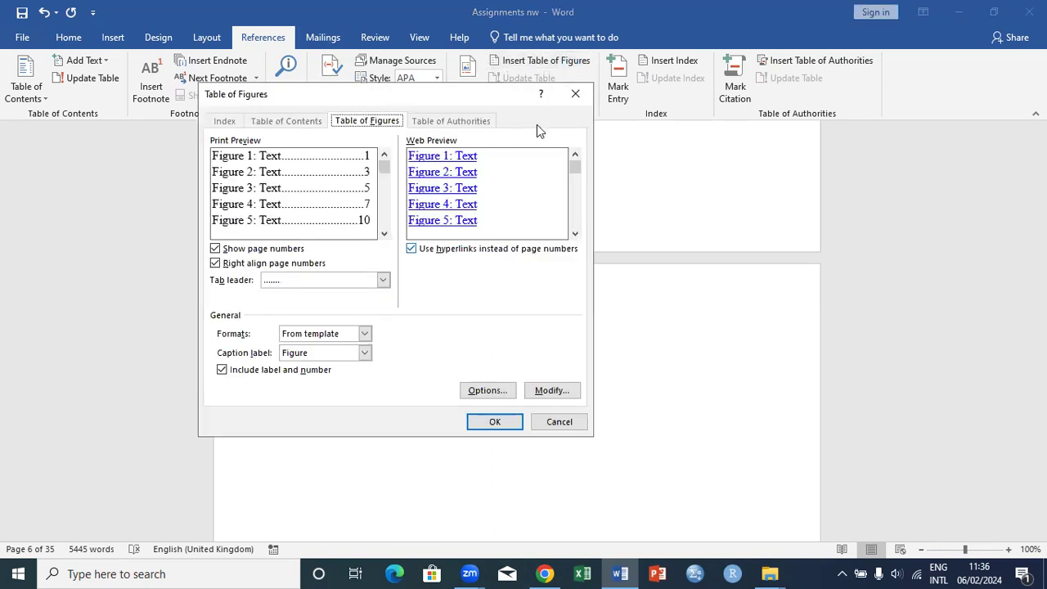
pyautogui.click(489, 390)
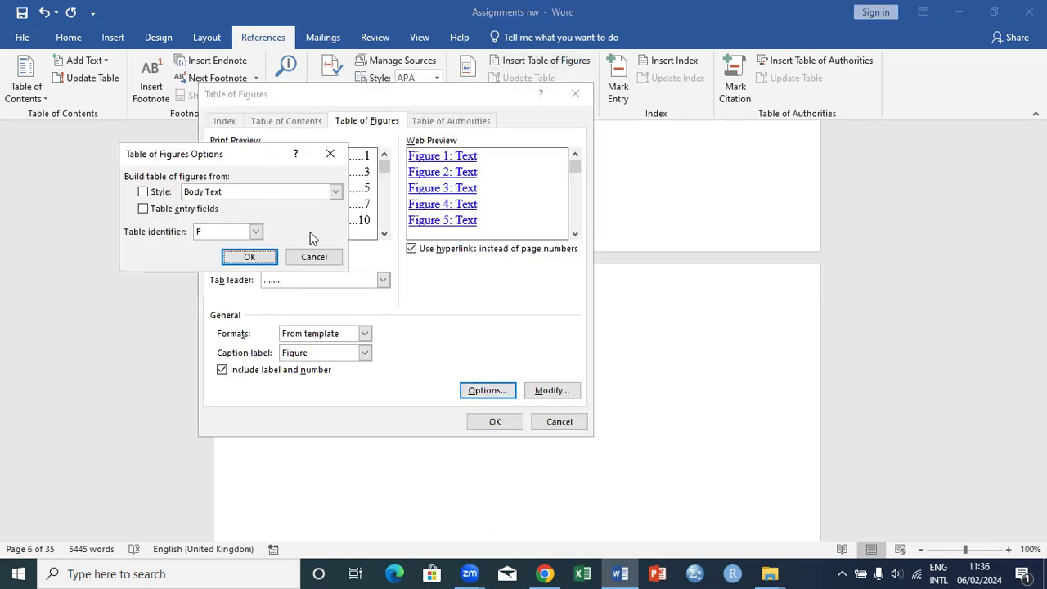
pyautogui.click(335, 192)
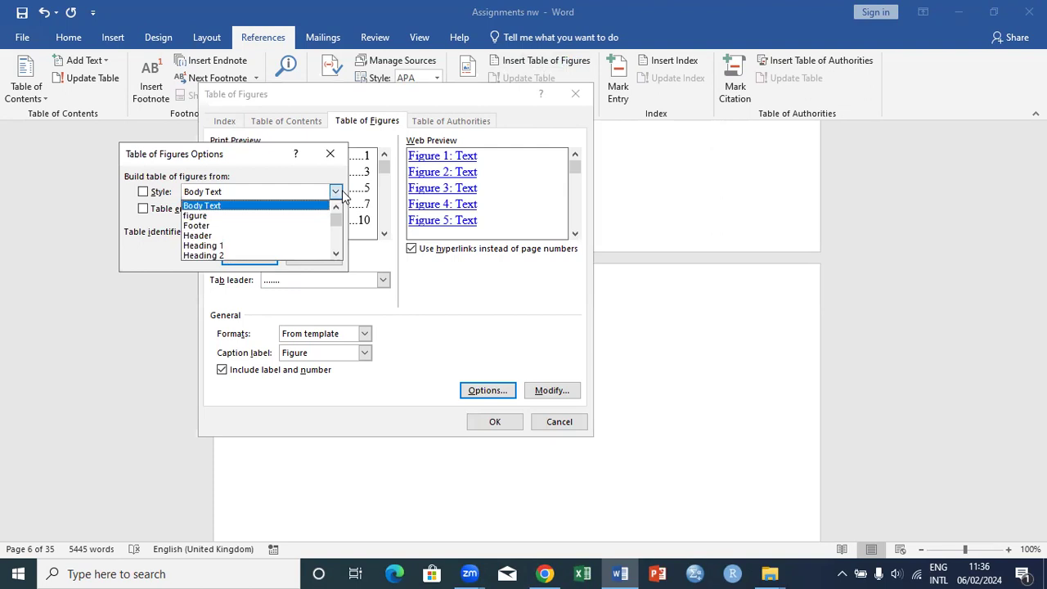
pyautogui.click(335, 255)
pyautogui.click(335, 256)
pyautogui.click(335, 255)
pyautogui.click(335, 255)
pyautogui.click(335, 256)
pyautogui.click(335, 255)
pyautogui.click(335, 255)
pyautogui.click(335, 255)
pyautogui.click(335, 255)
pyautogui.click(335, 255)
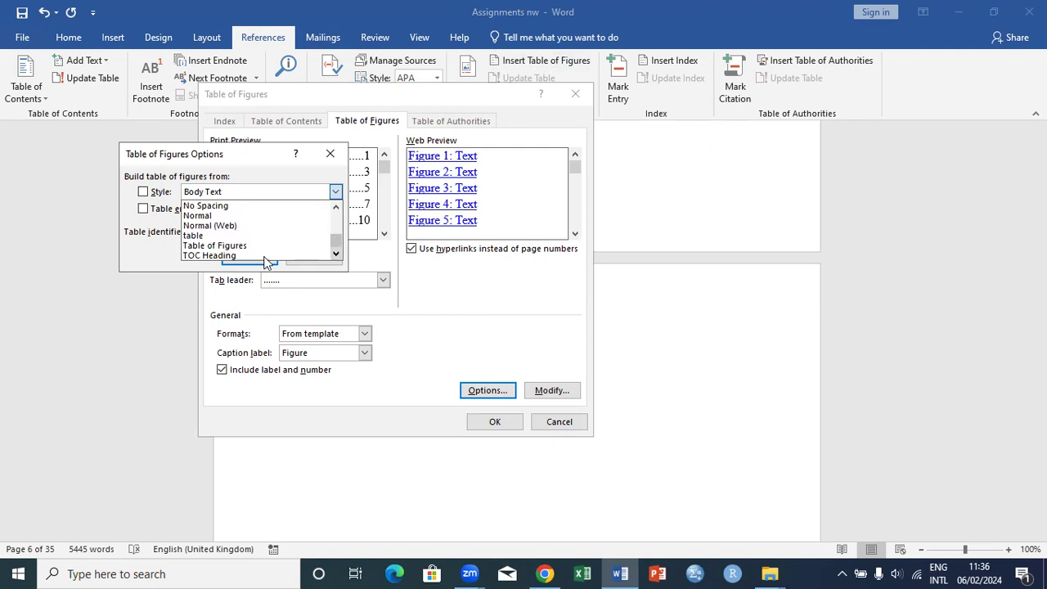
pyautogui.click(208, 240)
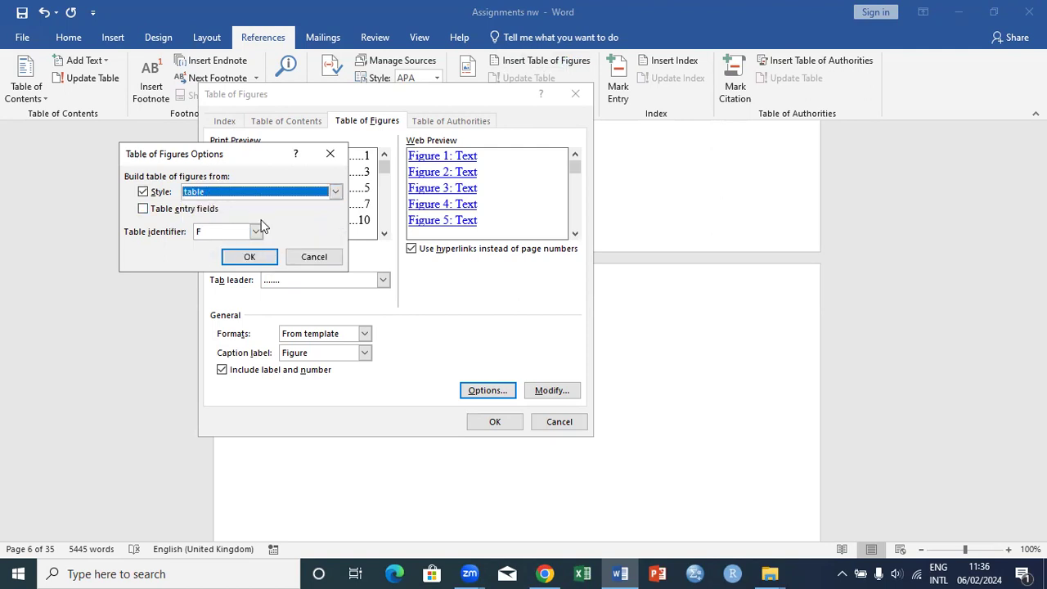
pyautogui.click(250, 257)
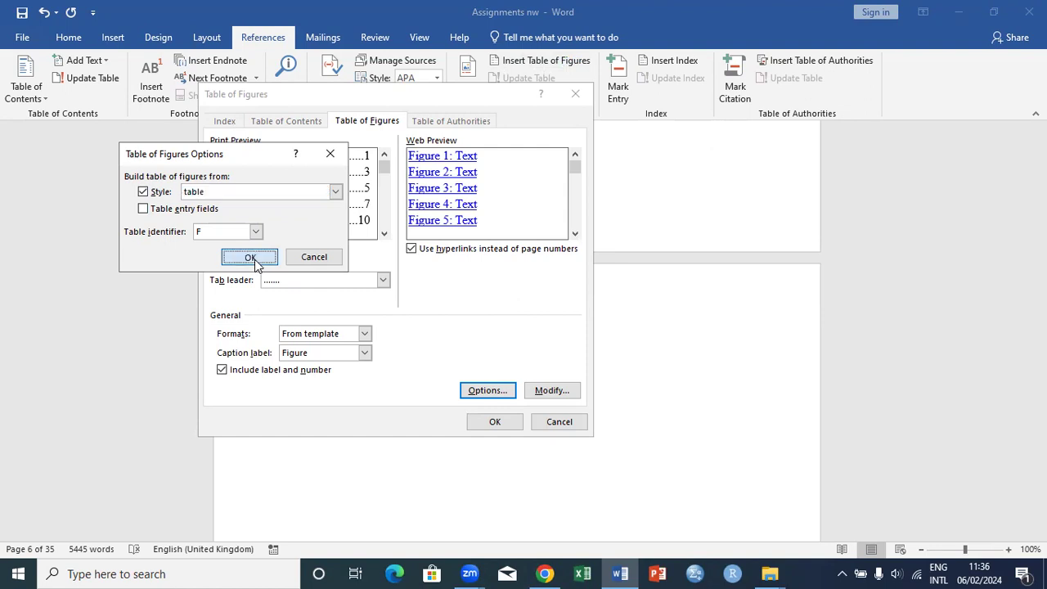
pyautogui.click(497, 422)
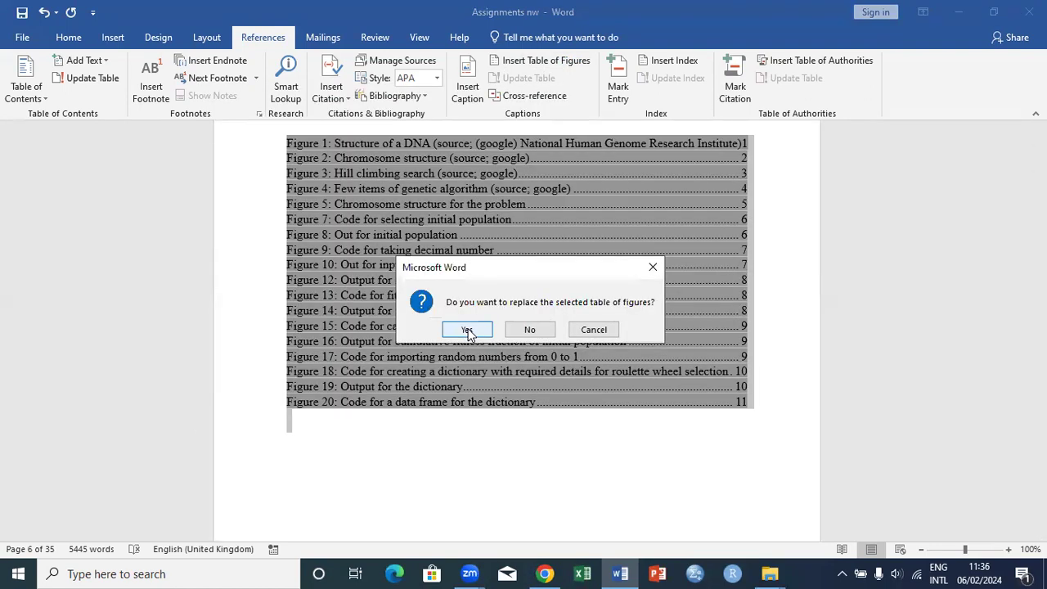
pyautogui.click(529, 329)
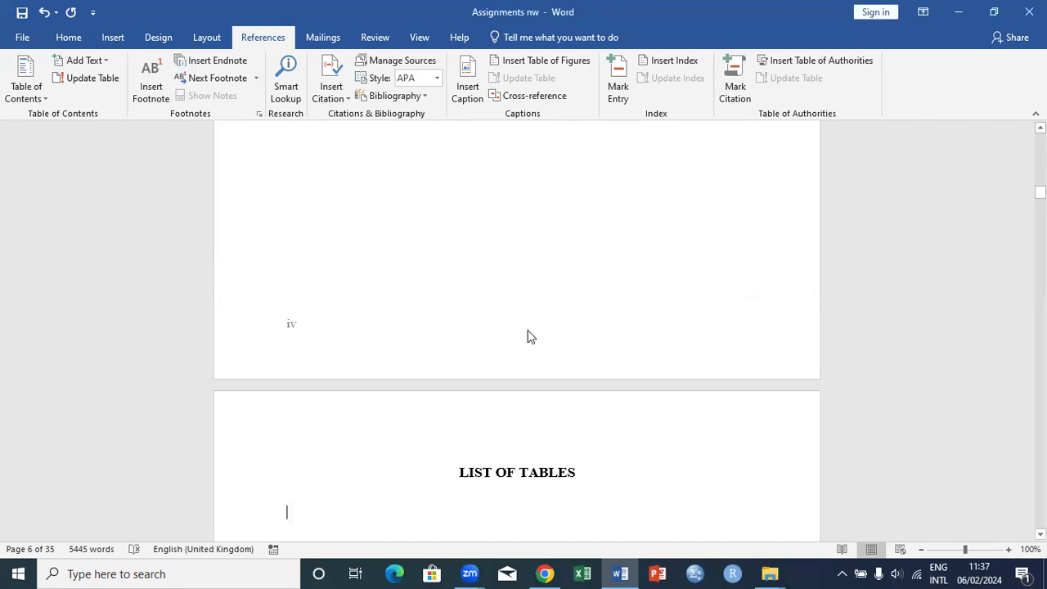
# - Add a run of blank lines below the last entry of the list of tables
pyautogui.press('Return')
pyautogui.press('Return')
pyautogui.press('Return')
pyautogui.press('Return')
pyautogui.press('Return')
pyautogui.press('Return')
pyautogui.press('Return')
pyautogui.press('Return')
pyautogui.press('Return')
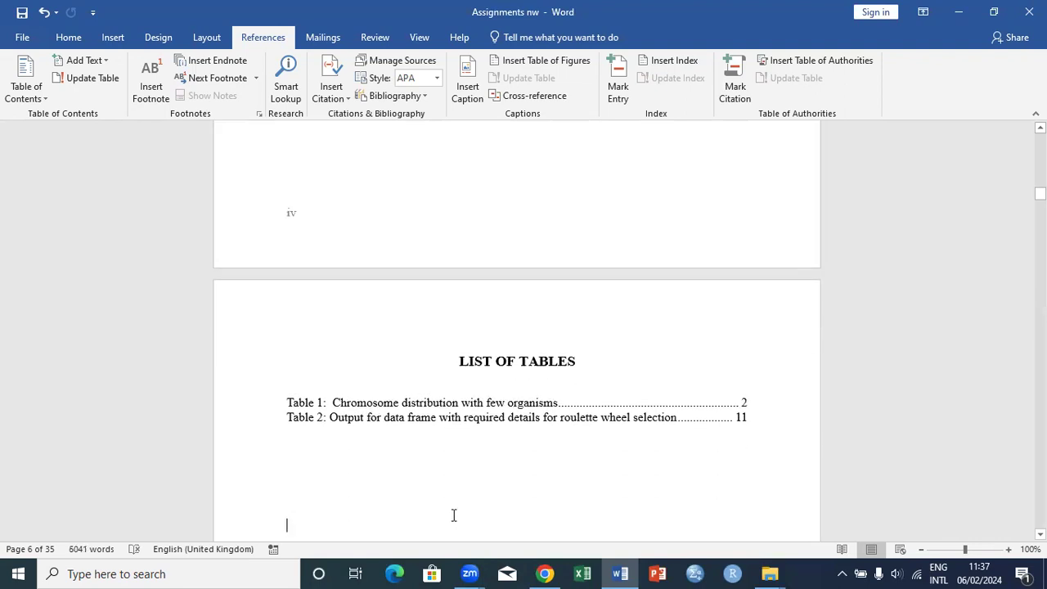